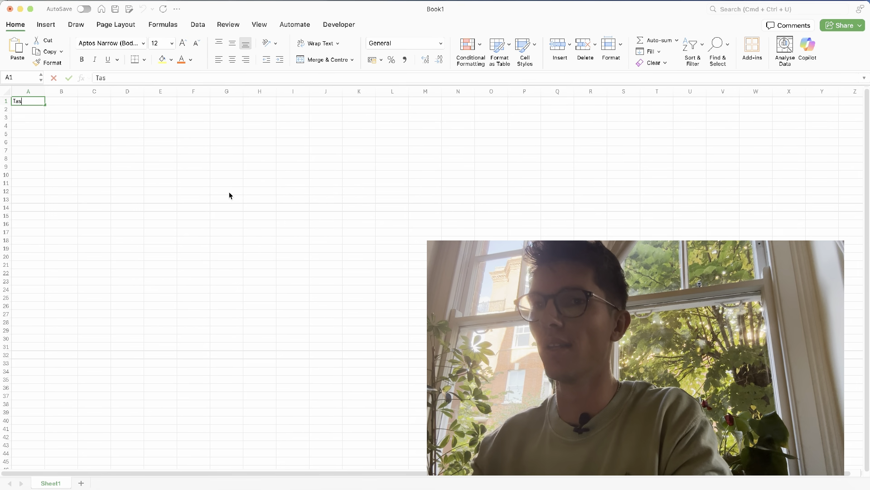
- Complete the heading Tasks in A1 and list Plans, Offer and Invoice below it in cells A2 to A4
{"action": "type", "text": "s"}
{"action": "key", "text": "Return"}
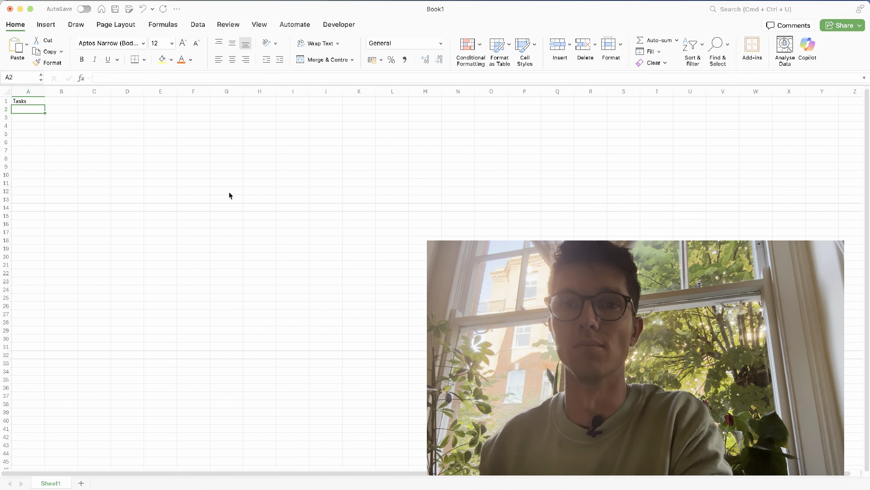
{"action": "type", "text": "Plans"}
{"action": "key", "text": "Return"}
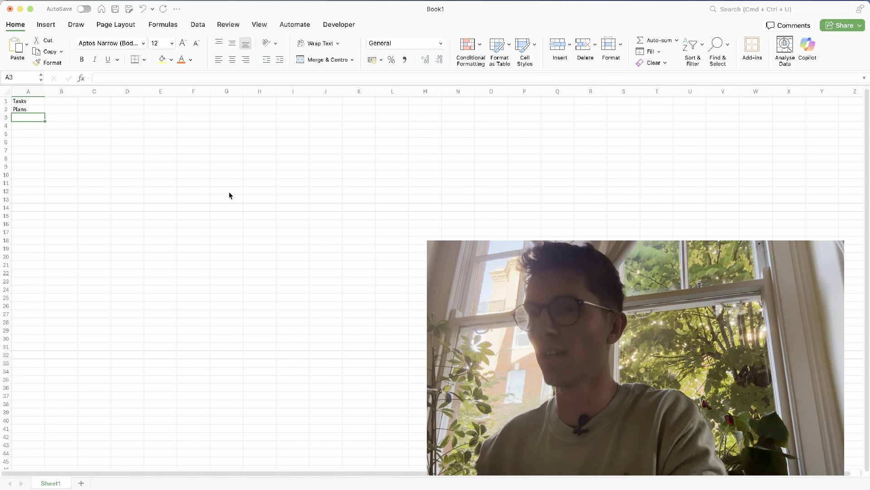
{"action": "type", "text": "Offer"}
{"action": "key", "text": "Return"}
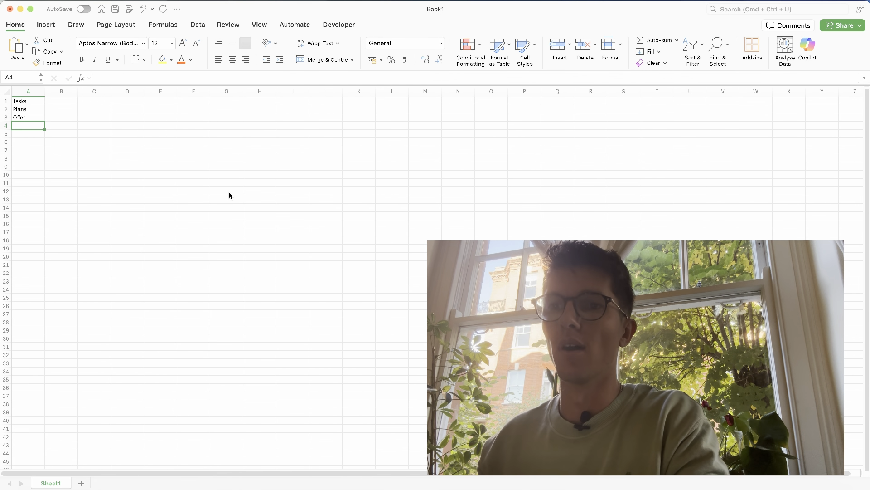
{"action": "type", "text": "Invoice"}
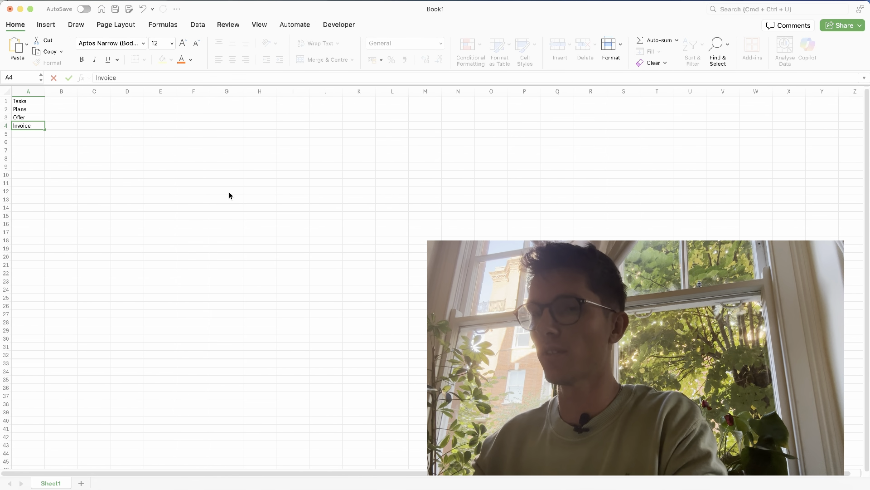
{"action": "key", "text": "Return"}
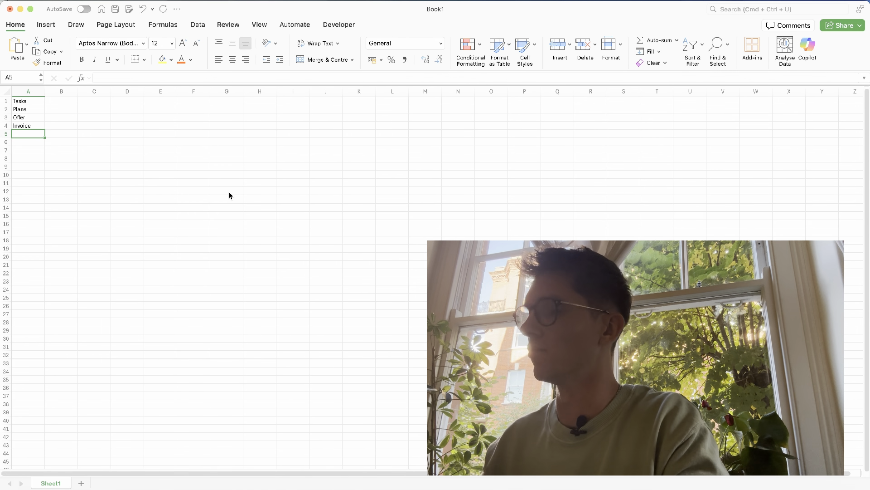
- Continue the task list in cells A5 to A7 with Offer, Plans and Building products
{"action": "type", "text": "Offer"}
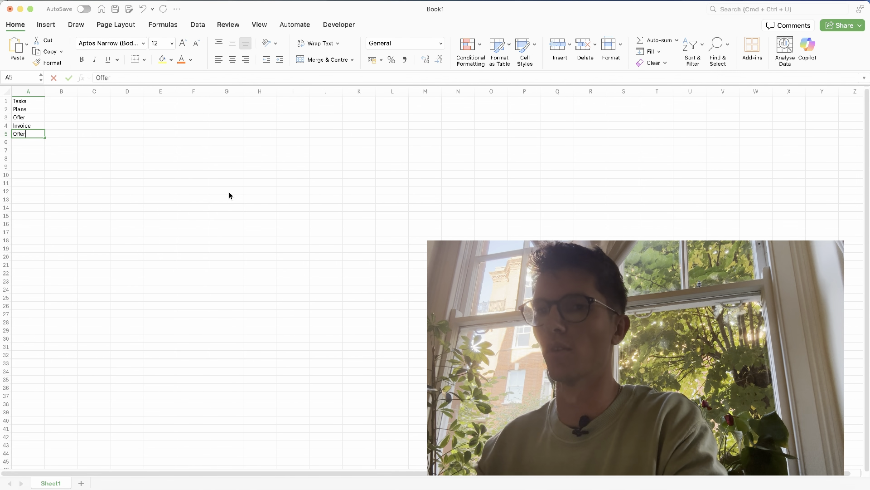
{"action": "key", "text": "Return"}
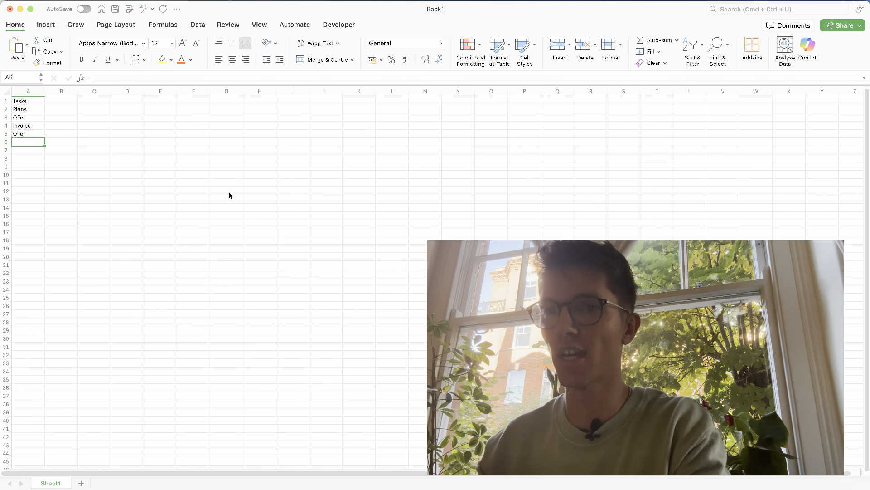
{"action": "type", "text": "Plans"}
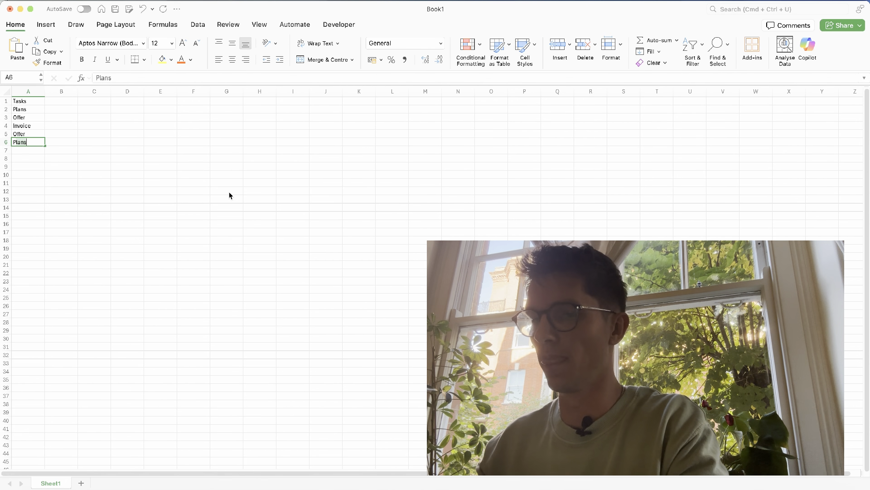
{"action": "key", "text": "Return"}
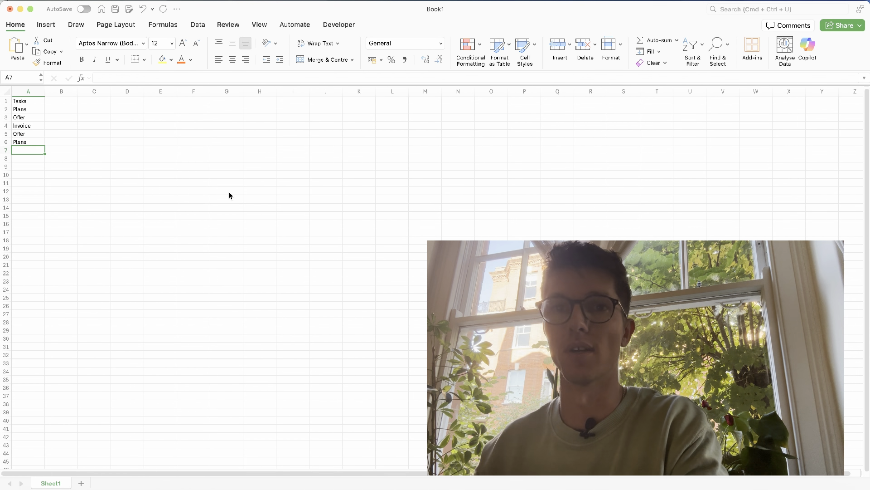
{"action": "type", "text": "Buil"}
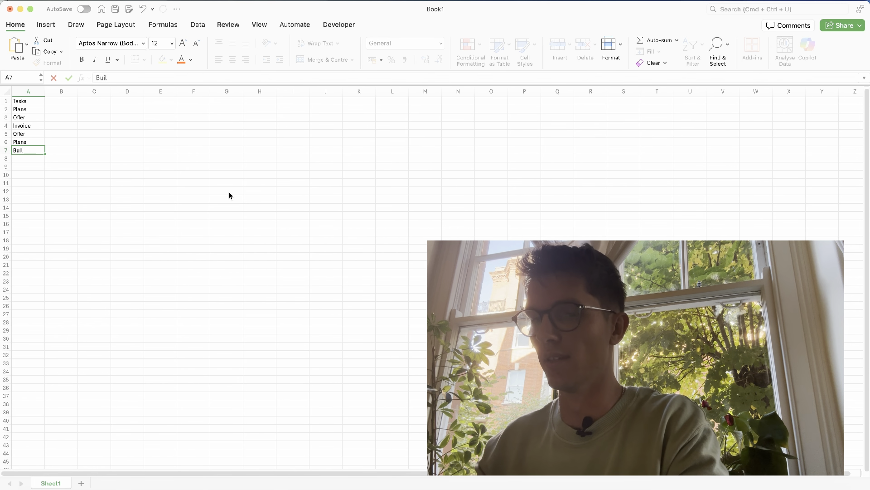
{"action": "type", "text": "ding"}
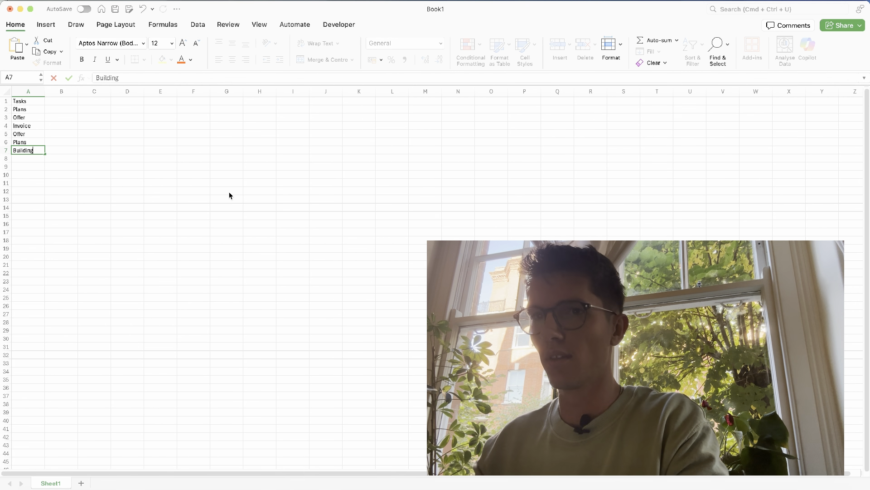
{"action": "type", "text": " produc"}
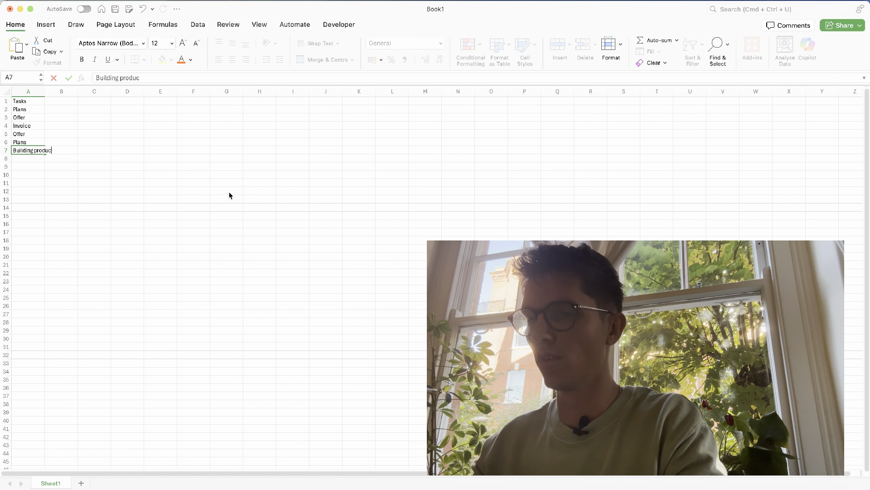
{"action": "type", "text": "ts"}
{"action": "key", "text": "Return"}
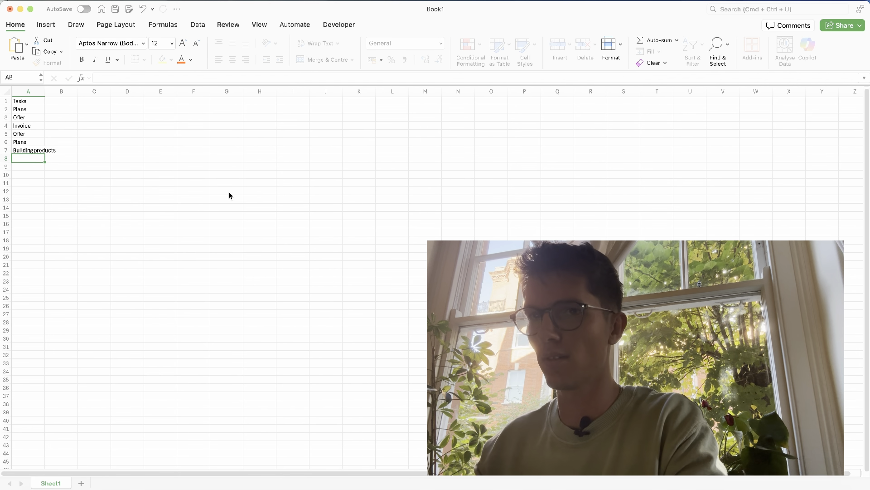
- Widen column A to about 21.33 and enter the heading "Projet" in cell B1
{"action": "left_click_drag", "start_coordinate": [45, 95], "coordinate": [77, 96]}
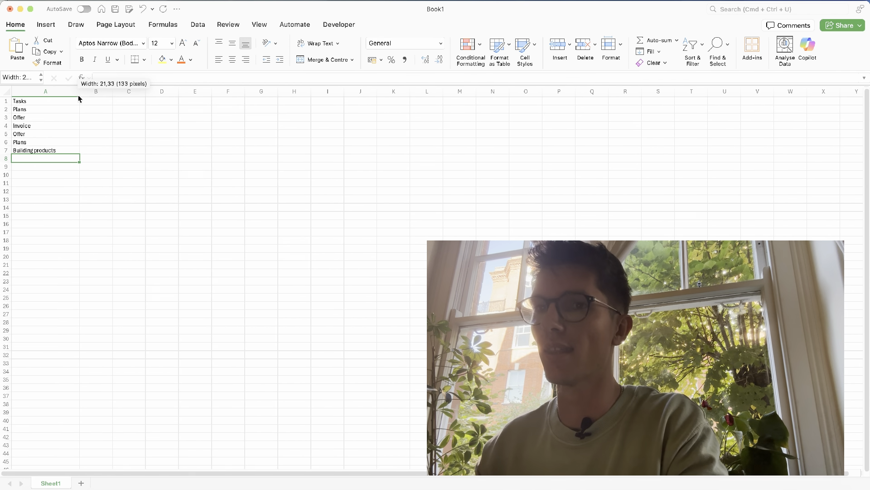
{"action": "scroll", "coordinate": [71, 129], "scroll_direction": "up", "scroll_amount": 3}
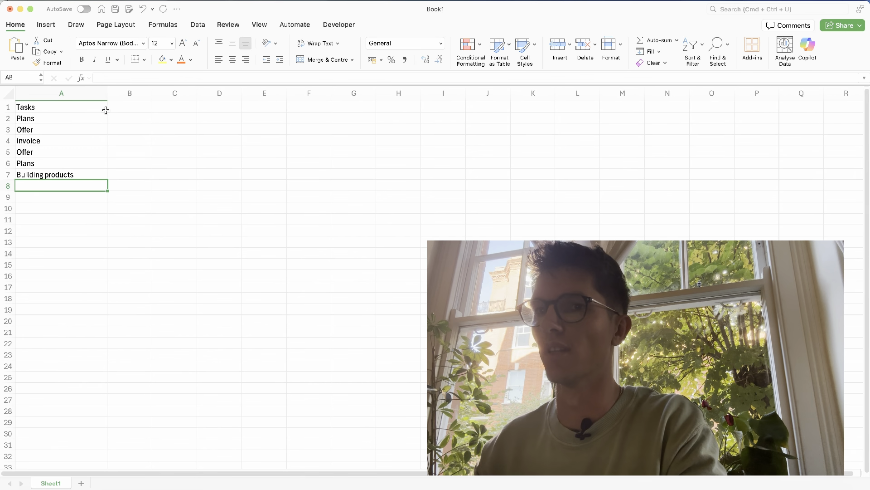
{"action": "left_click", "coordinate": [129, 107]}
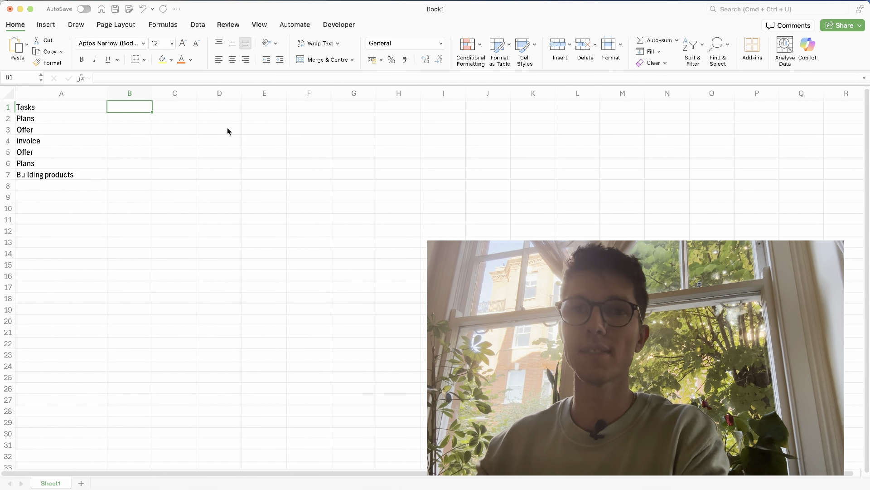
{"action": "type", "text": "Projet"}
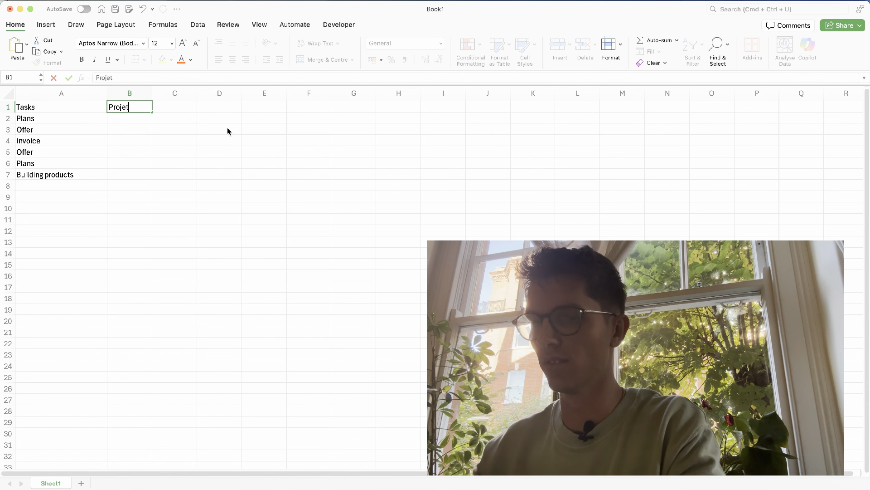
{"action": "key", "text": "Return"}
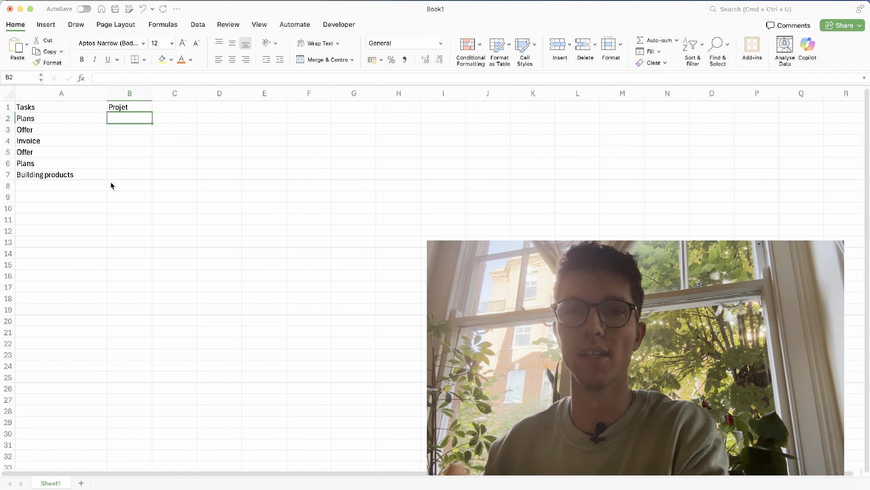
- Add a second worksheet named Database and enter "Pro" in its cell A1
{"action": "left_click", "coordinate": [77, 483]}
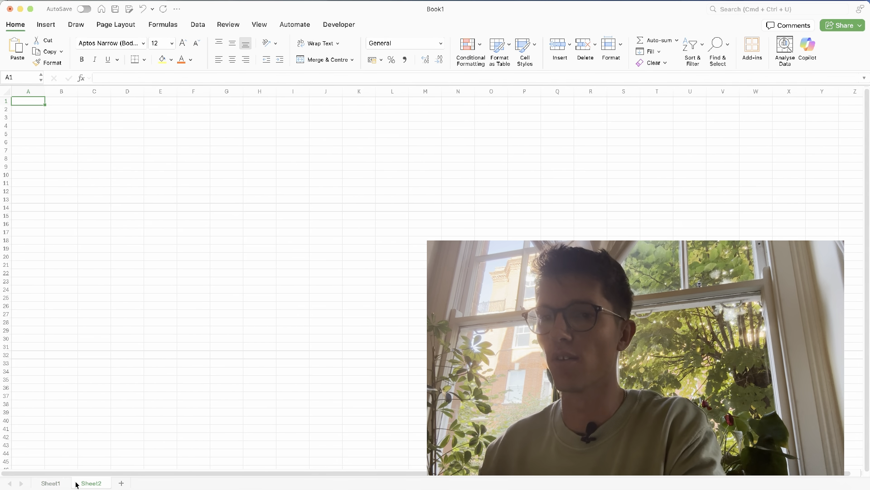
{"action": "type", "text": "Pro"}
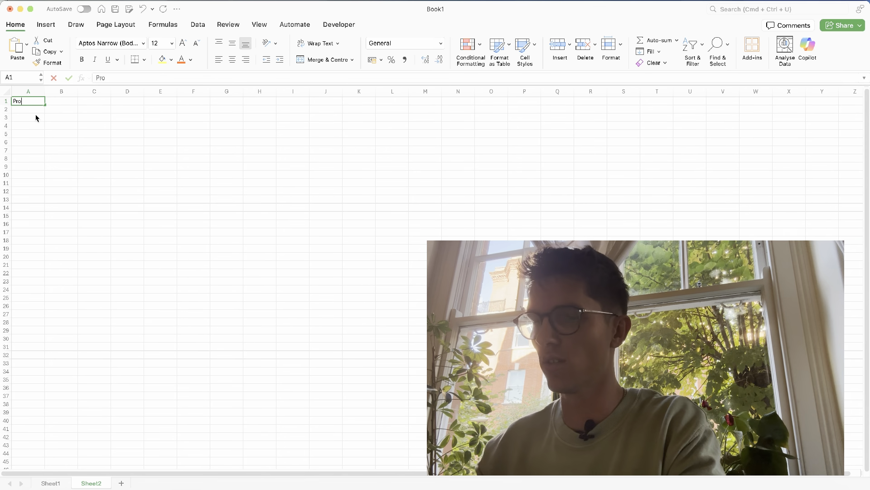
{"action": "double_click", "coordinate": [91, 483]}
{"action": "type", "text": "Database"}
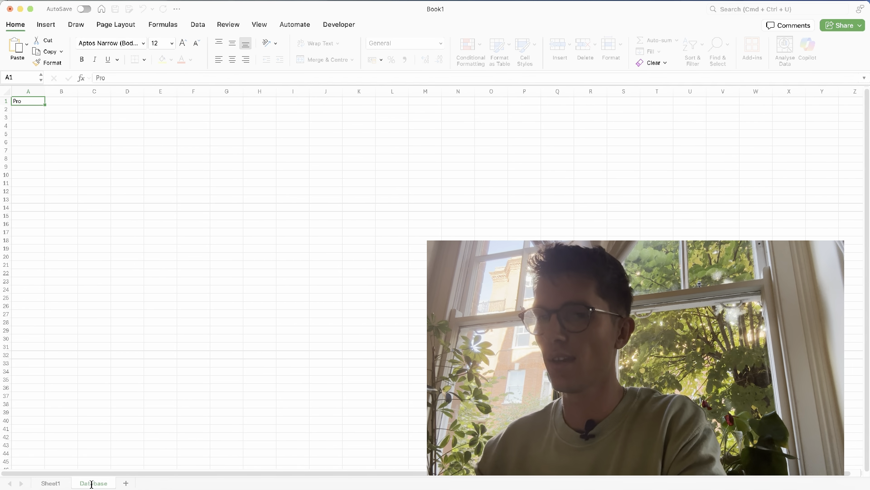
{"action": "key", "text": "Return"}
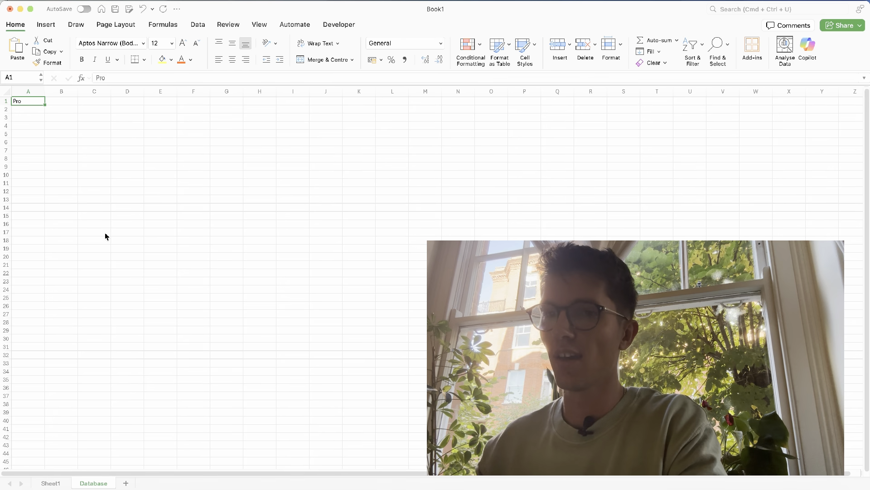
- Complete the heading in A1 of the Database sheet as Projects and list London, Cambridge and Brighton in A2 to A4
{"action": "double_click", "coordinate": [35, 102]}
{"action": "type", "text": "jets"}
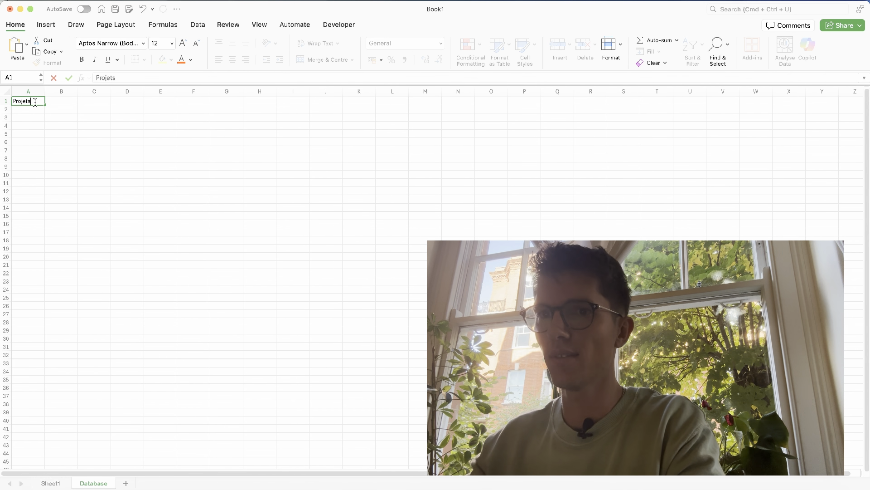
{"action": "key", "text": "Return"}
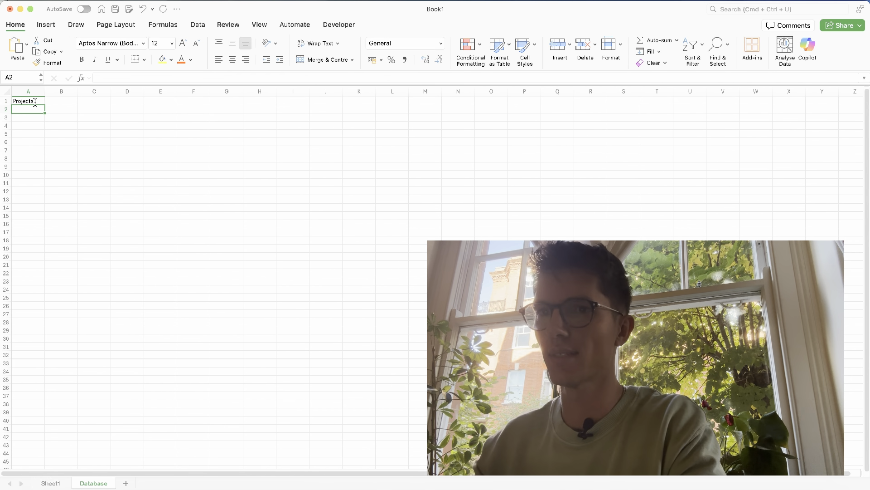
{"action": "type", "text": "London"}
{"action": "key", "text": "Return"}
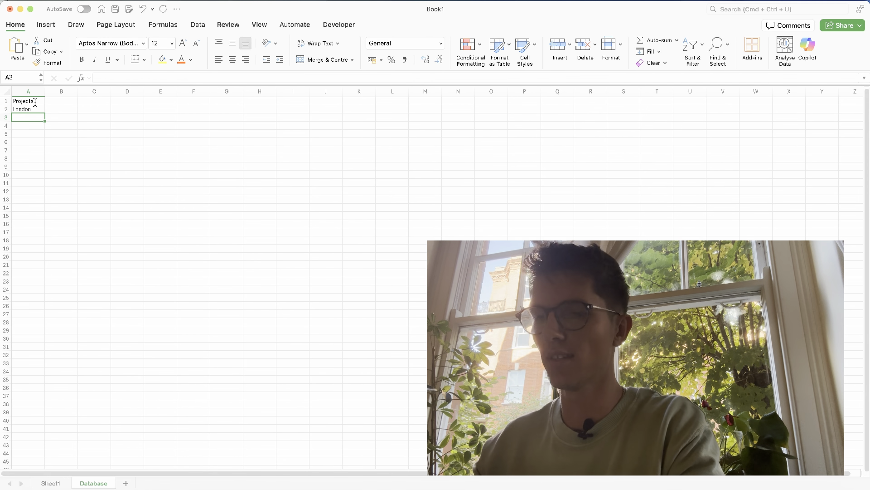
{"action": "type", "text": "Cambridge"}
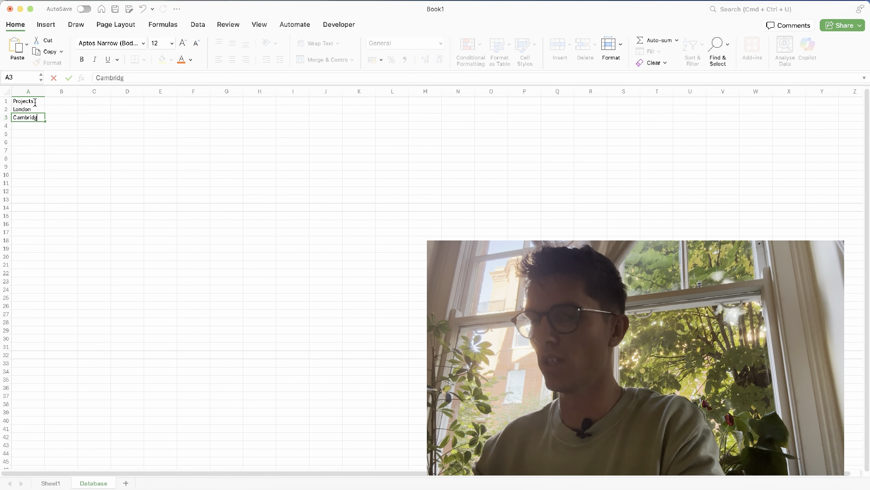
{"action": "key", "text": "Return"}
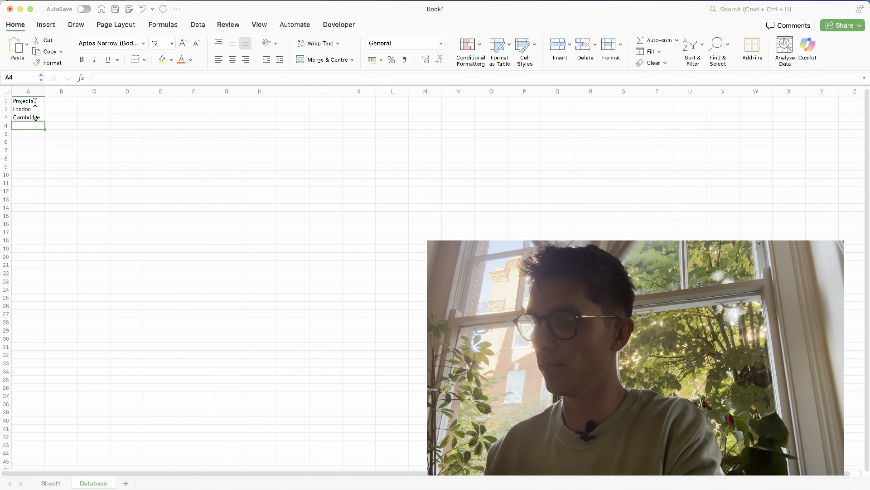
{"action": "type", "text": "Brighton"}
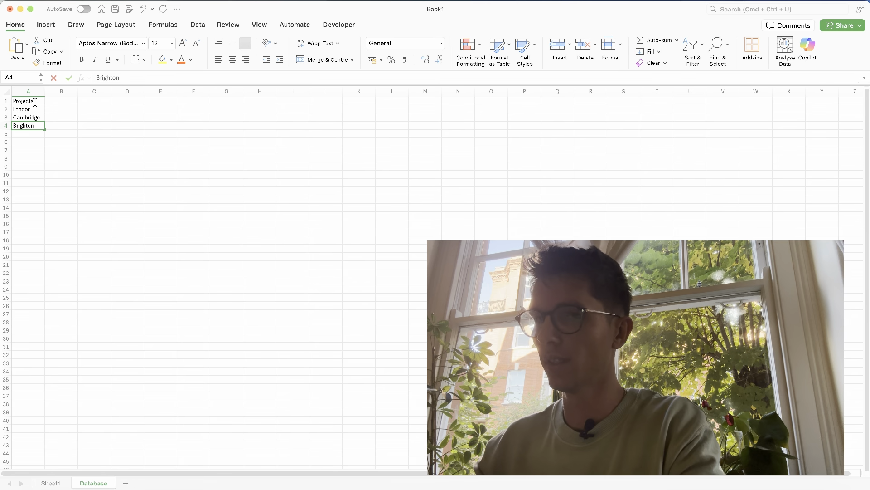
{"action": "key", "text": "Return"}
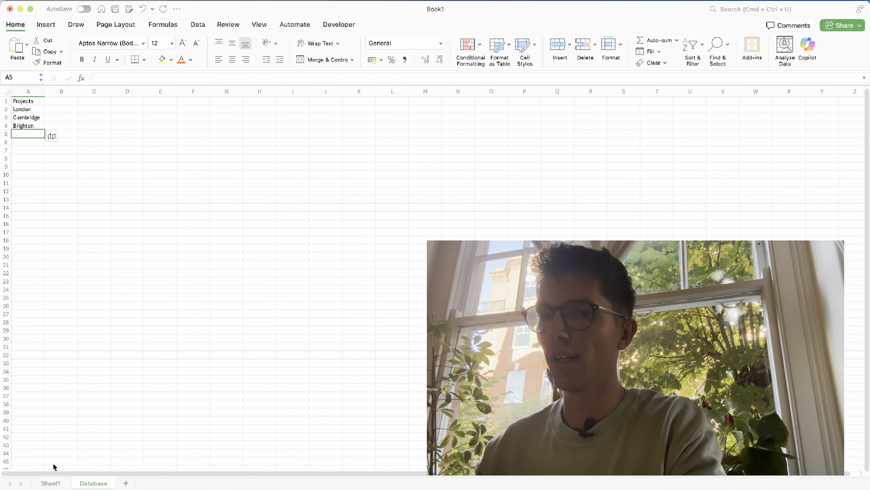
- Set the data validation of cells B2 to B7 on Sheet1 to allow a list
{"action": "left_click", "coordinate": [50, 483]}
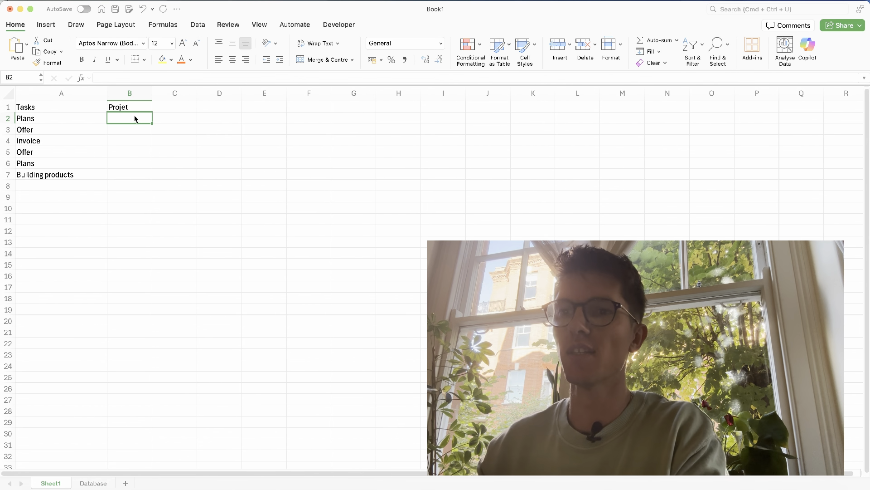
{"action": "left_click_drag", "start_coordinate": [134, 119], "coordinate": [135, 173]}
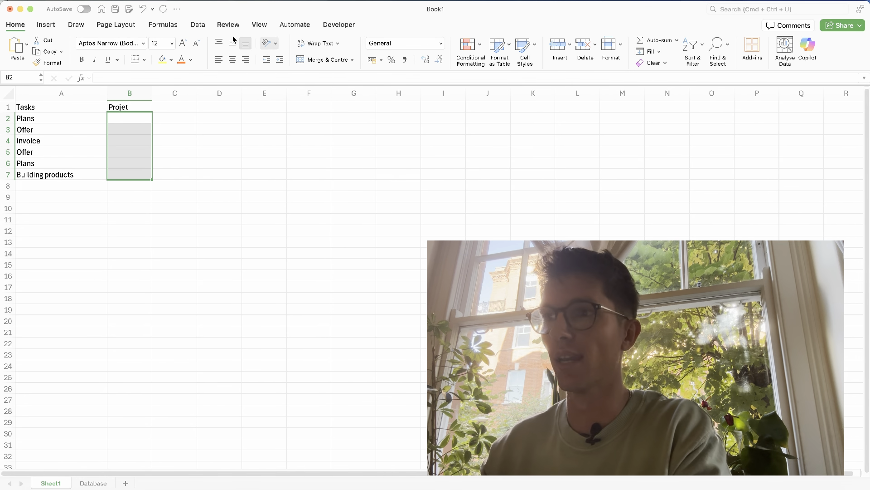
{"action": "left_click", "coordinate": [199, 24]}
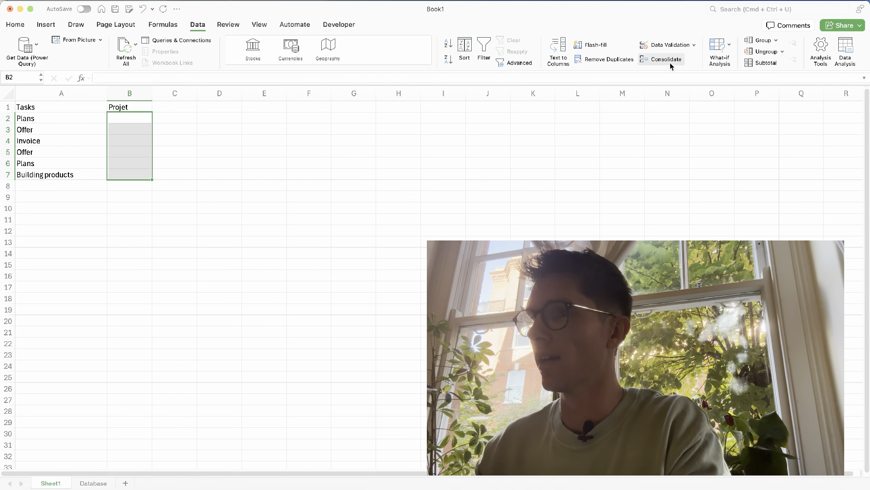
{"action": "left_click", "coordinate": [672, 46]}
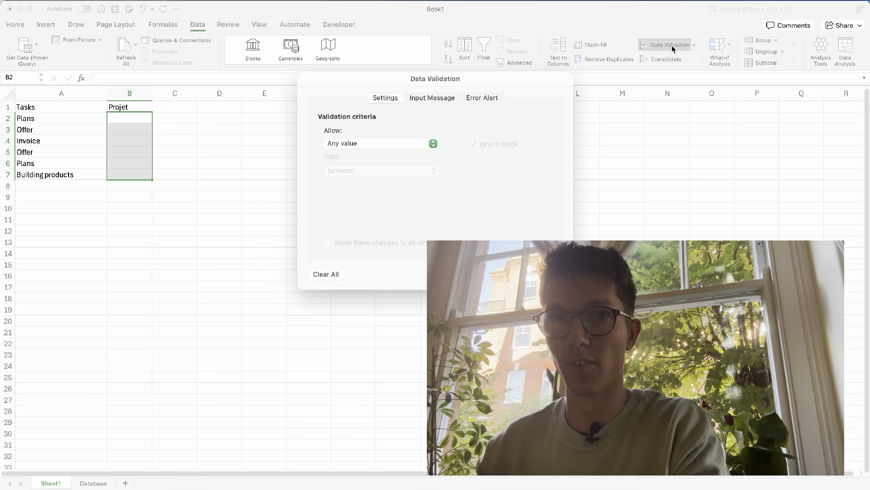
{"action": "left_click", "coordinate": [433, 145]}
{"action": "left_click", "coordinate": [379, 178]}
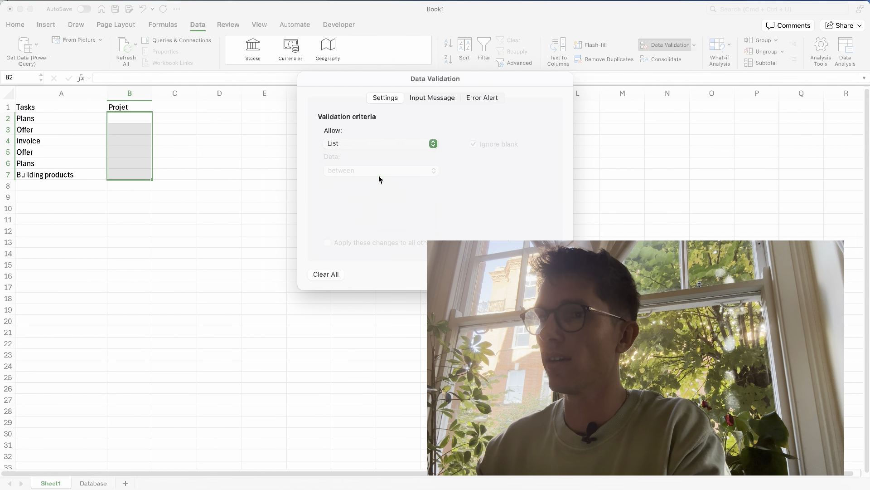
- Use cells A2 to A10 of the Database sheet as the source of the validation list and apply the rule
{"action": "left_click", "coordinate": [366, 198]}
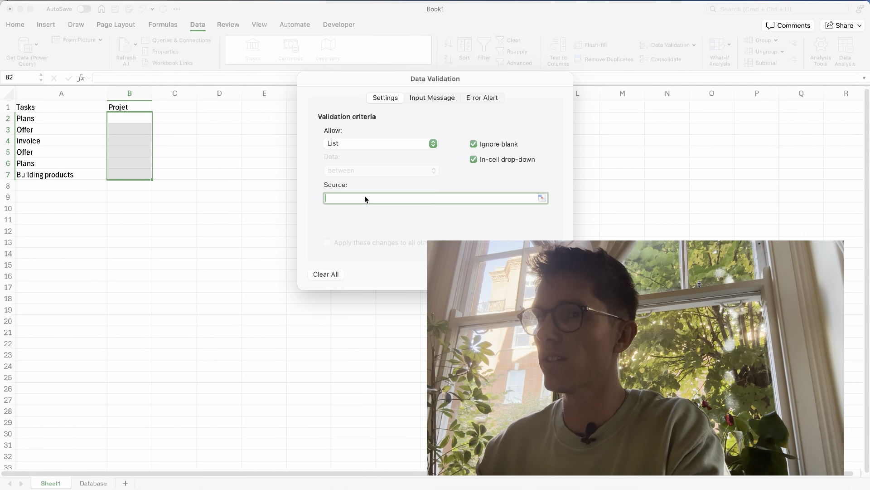
{"action": "left_click", "coordinate": [94, 483]}
{"action": "left_click_drag", "start_coordinate": [40, 108], "coordinate": [27, 176]}
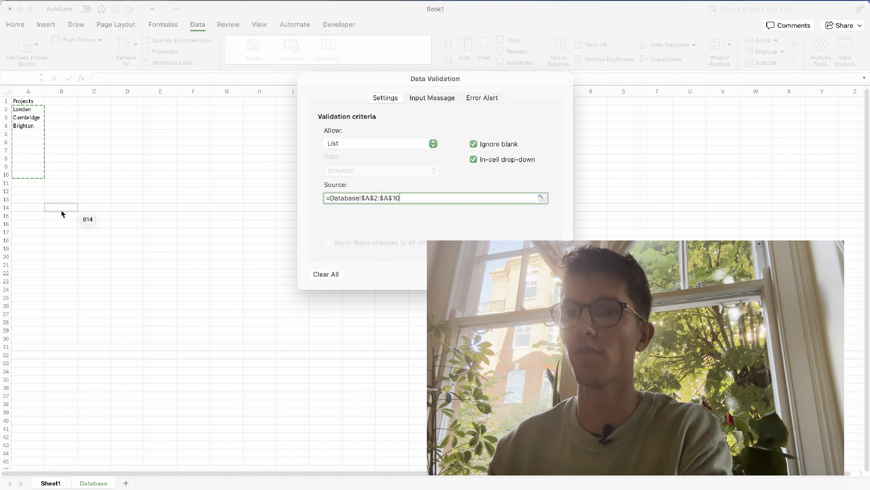
{"action": "key", "text": "Return"}
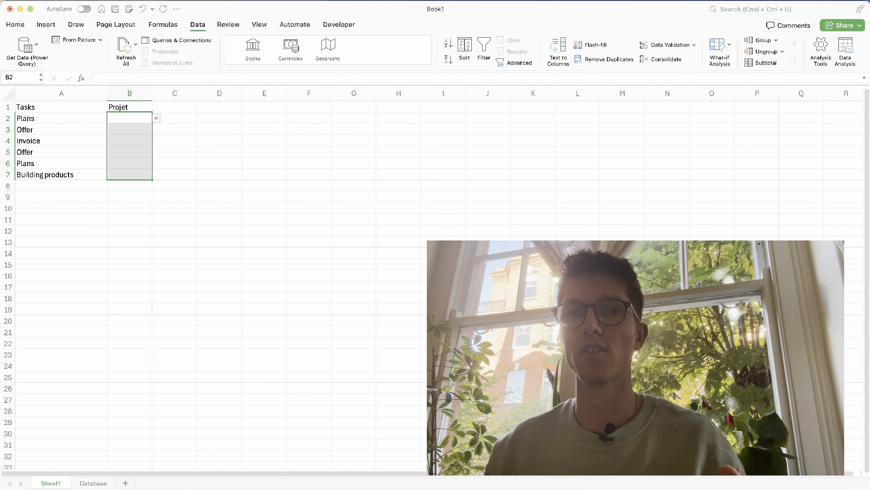
- Choose London, Cambridge and London from the project drop-downs in cells B2 to B4
{"action": "left_click", "coordinate": [169, 137]}
{"action": "left_click", "coordinate": [149, 121]}
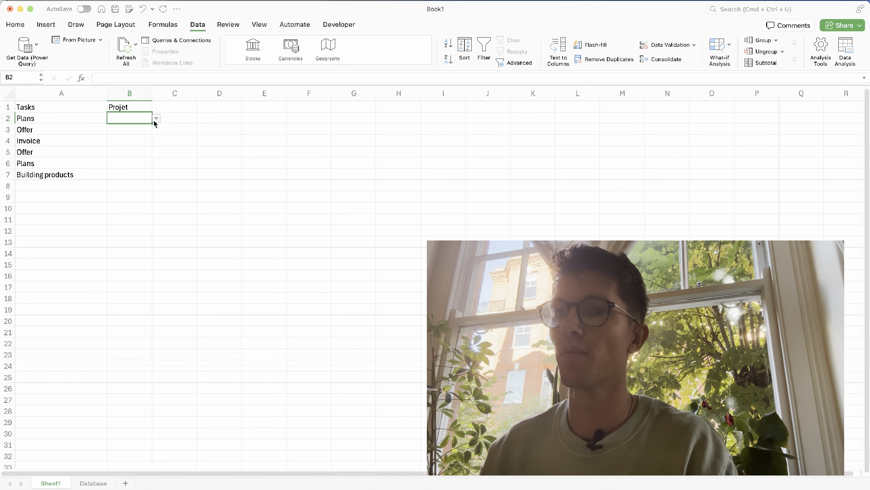
{"action": "left_click", "coordinate": [156, 117]}
{"action": "left_click", "coordinate": [135, 131]}
{"action": "left_click", "coordinate": [137, 132]}
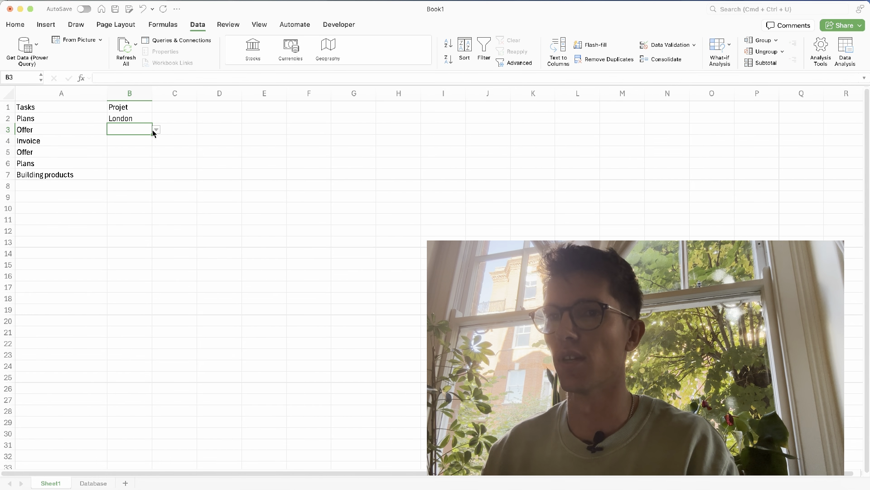
{"action": "left_click", "coordinate": [156, 129]}
{"action": "left_click", "coordinate": [138, 150]}
{"action": "left_click", "coordinate": [138, 141]}
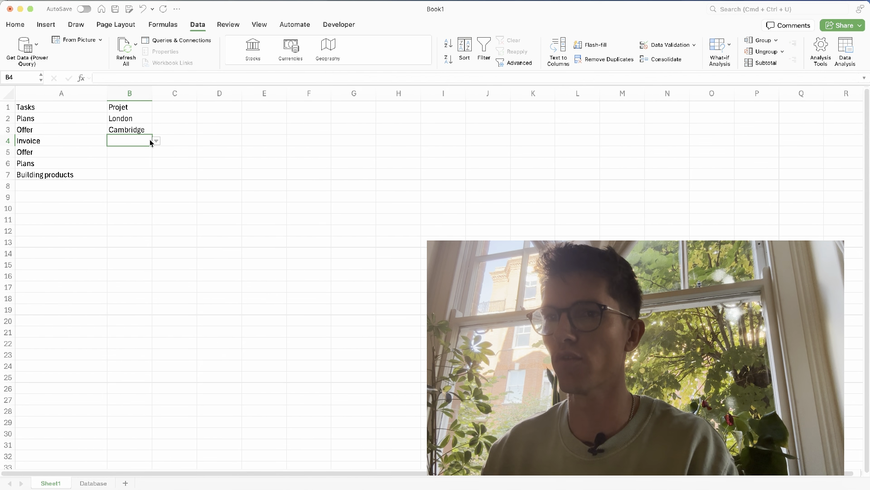
{"action": "left_click", "coordinate": [156, 141]}
{"action": "left_click", "coordinate": [138, 151]}
- Choose Brighton for cells B5 and B6 and London for B7 from the project drop-downs
{"action": "left_click", "coordinate": [140, 157]}
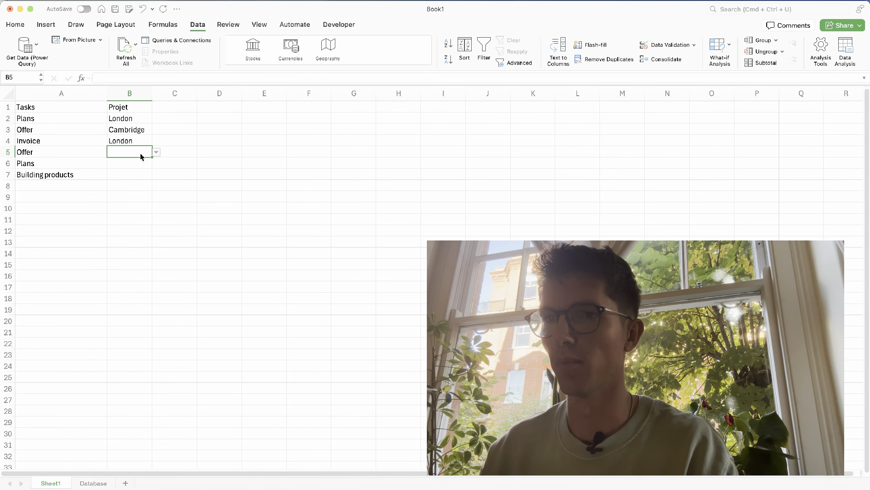
{"action": "left_click", "coordinate": [156, 152]}
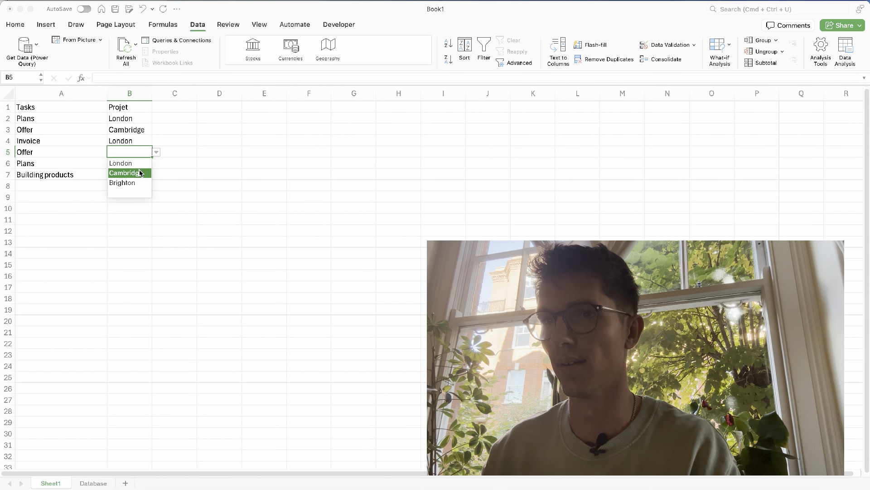
{"action": "left_click", "coordinate": [139, 173]}
{"action": "left_click", "coordinate": [156, 152]}
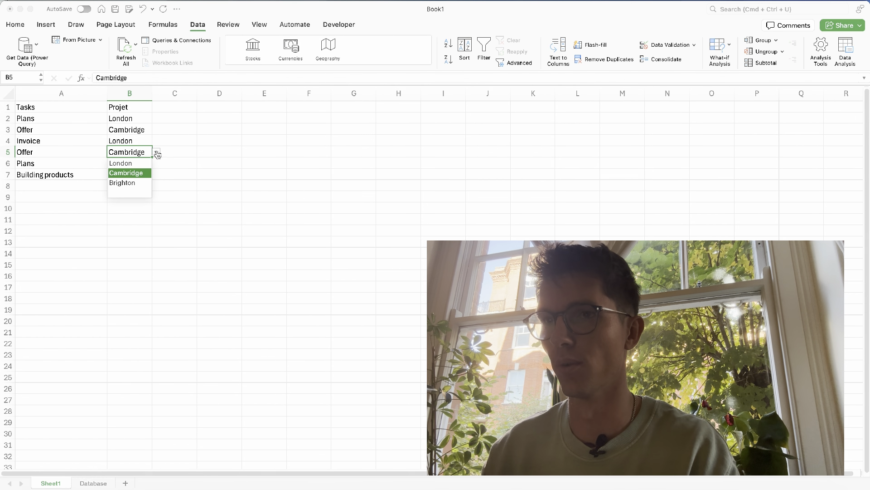
{"action": "left_click", "coordinate": [136, 181]}
{"action": "left_click", "coordinate": [146, 163]}
{"action": "left_click", "coordinate": [155, 164]}
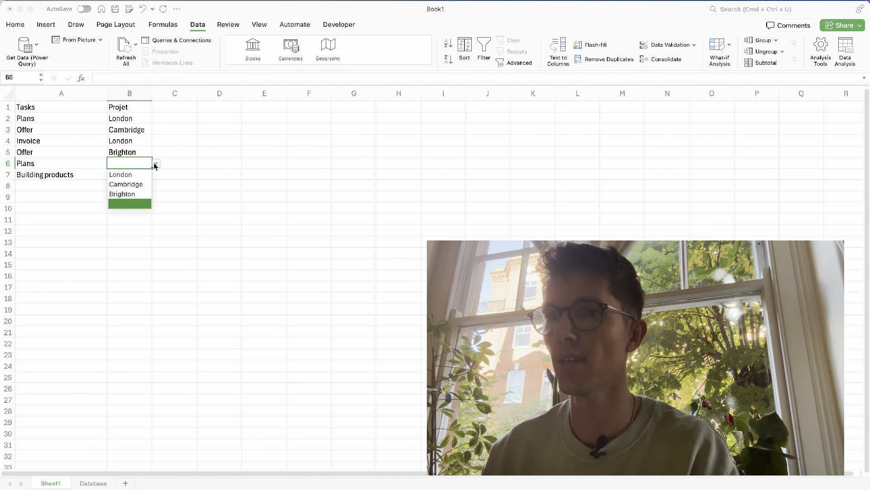
{"action": "left_click", "coordinate": [132, 193]}
{"action": "left_click", "coordinate": [134, 178]}
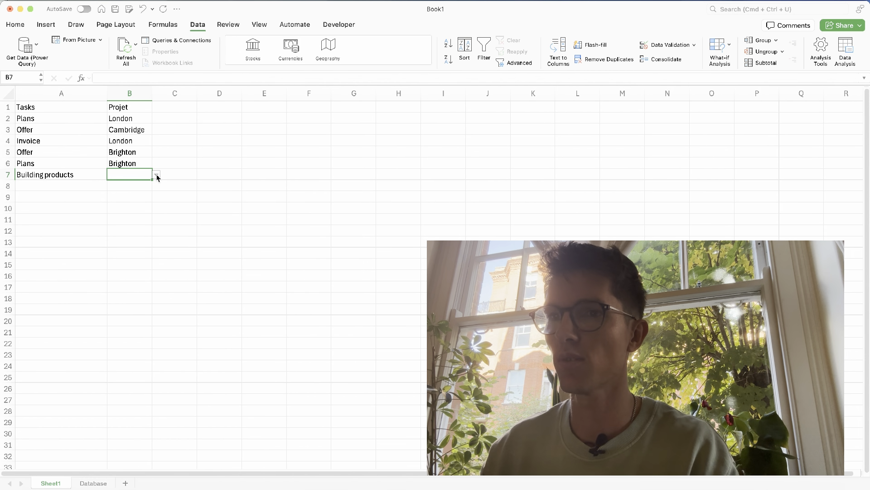
{"action": "left_click", "coordinate": [157, 175]}
{"action": "left_click", "coordinate": [122, 185]}
{"action": "left_click", "coordinate": [174, 188]}
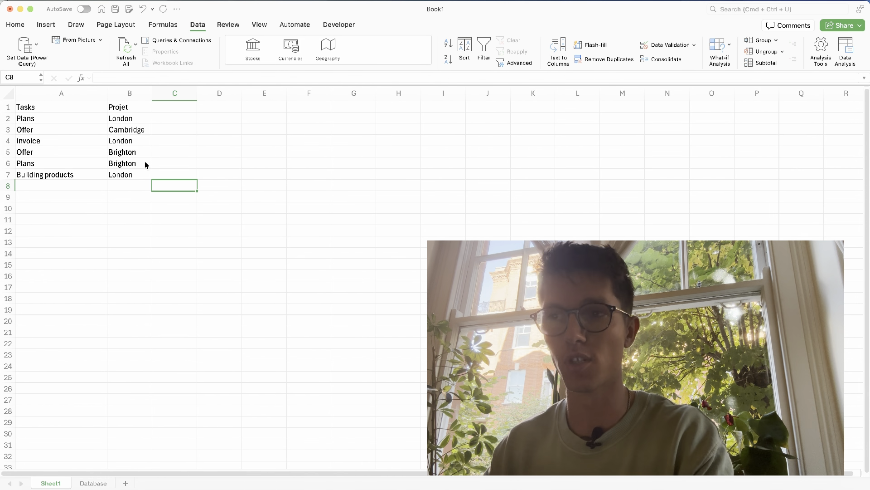
- Enter the heading Deadline in cell C1 and the date 4/9/2025 in C2
{"action": "left_click", "coordinate": [183, 110]}
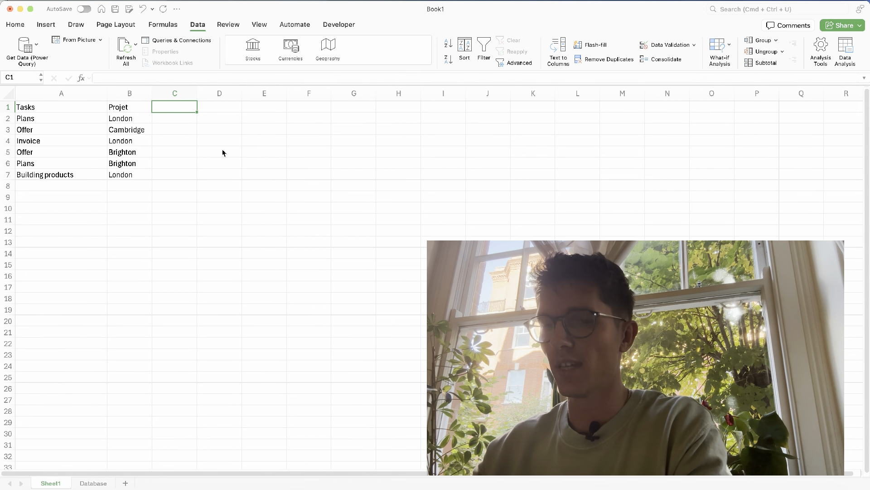
{"action": "type", "text": "Deadline"}
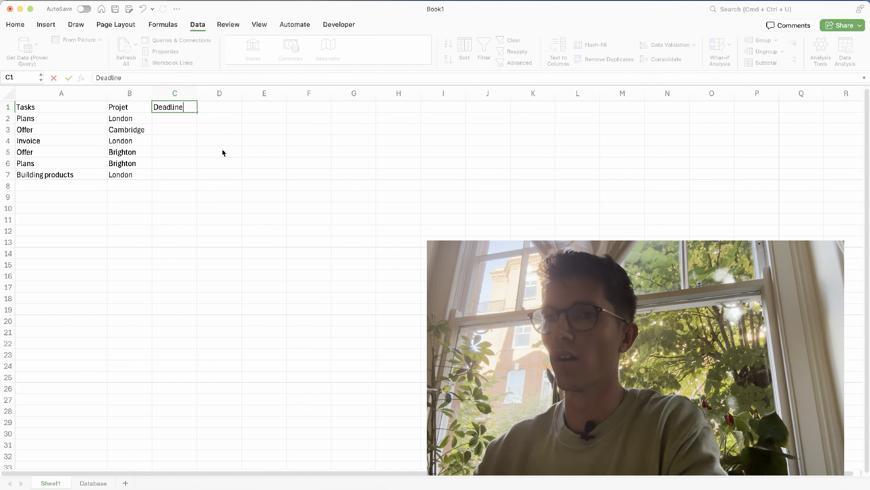
{"action": "key", "text": "Return"}
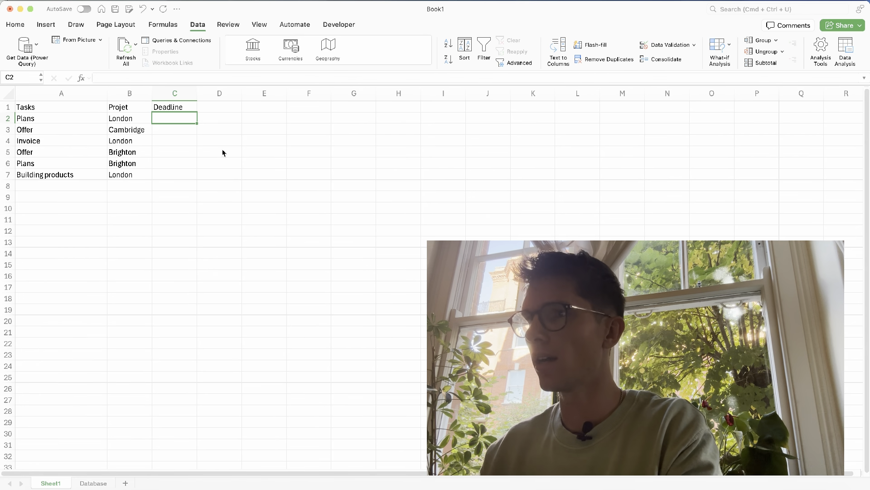
{"action": "type", "text": "4/9"}
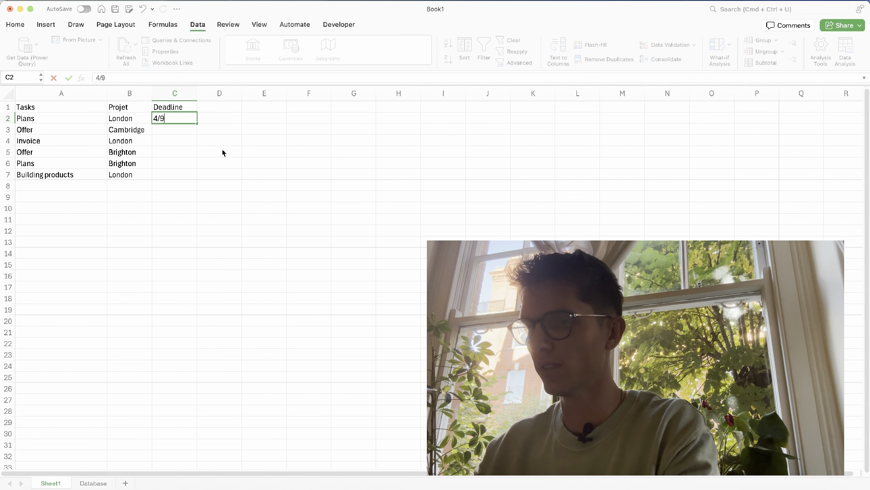
{"action": "type", "text": "/"}
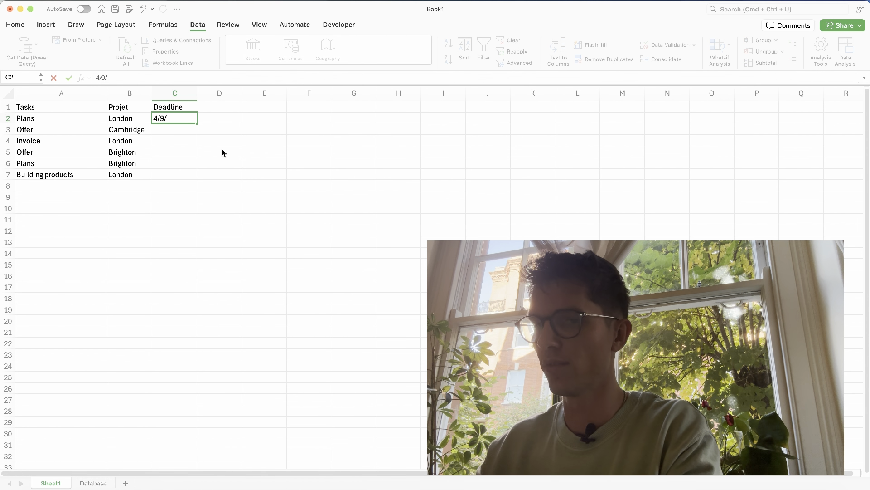
{"action": "type", "text": "2025"}
{"action": "key", "text": "Return"}
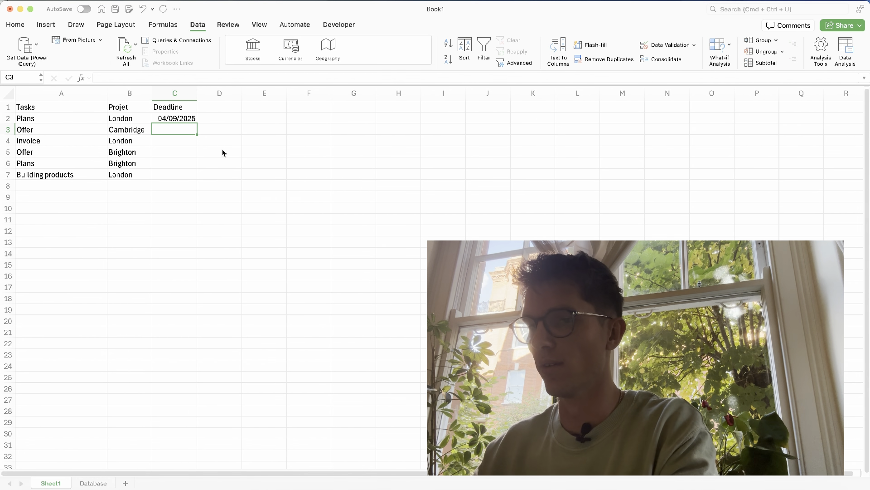
- Enter 7/09 as the deadline in cell C3
{"action": "type", "text": "7/0"}
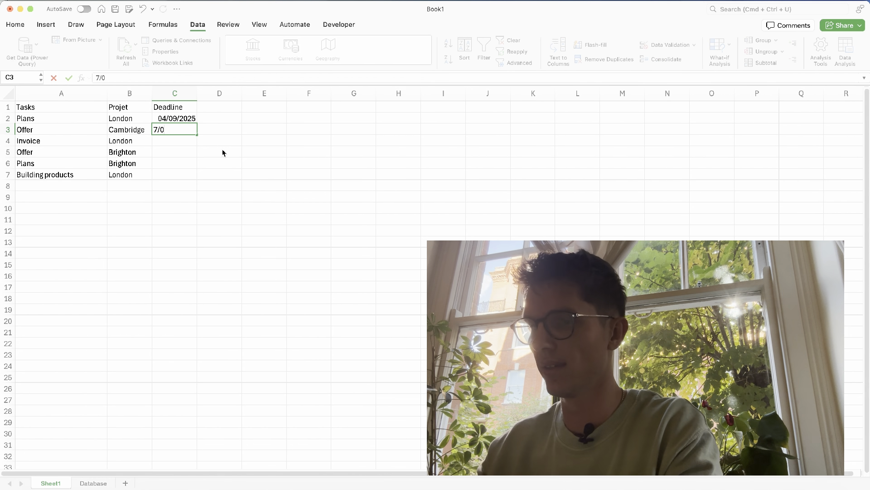
{"action": "key", "text": "Return"}
{"action": "key", "text": "Up"}
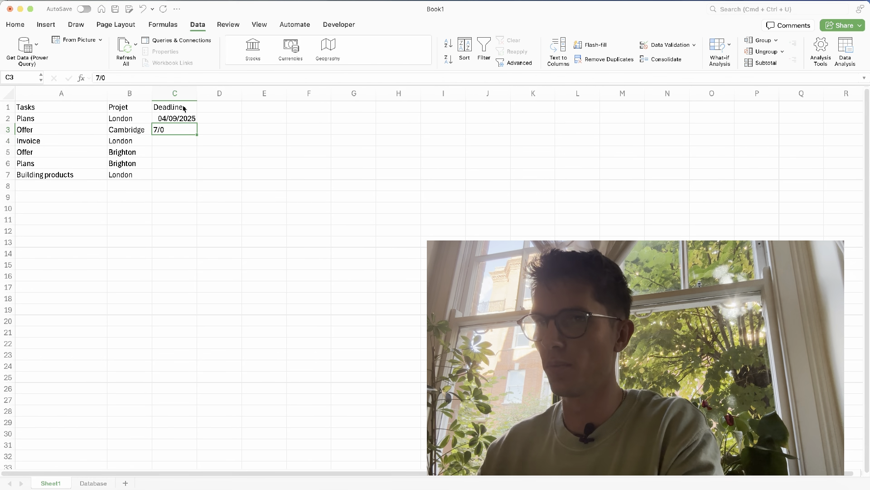
{"action": "left_click", "coordinate": [164, 79]}
{"action": "type", "text": "9"}
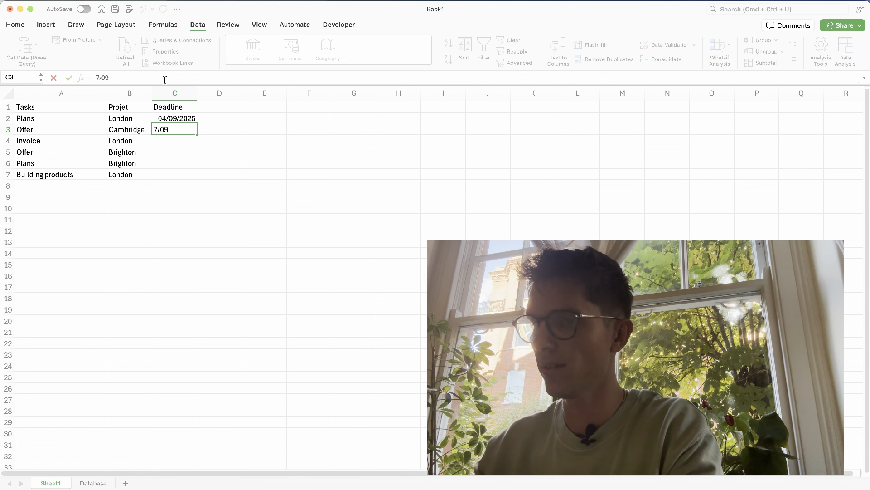
{"action": "key", "text": "Return"}
- Fill the date in C2 down through C7 as a daily series, overwriting the entry in C3
{"action": "left_click", "coordinate": [191, 120]}
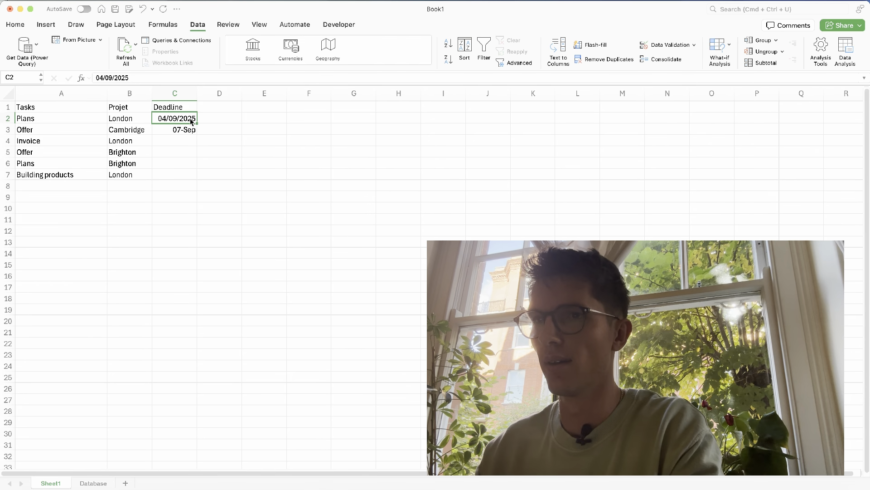
{"action": "left_click_drag", "start_coordinate": [197, 124], "coordinate": [188, 180]}
{"action": "double_click", "coordinate": [169, 141]}
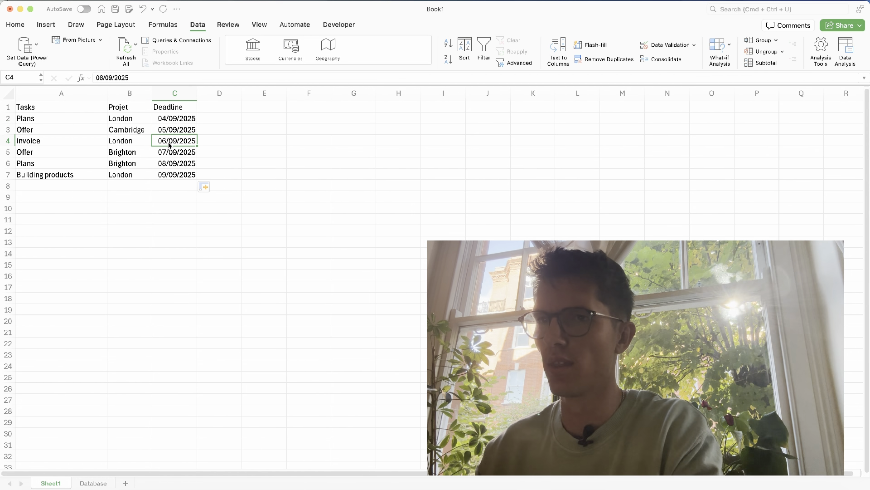
{"action": "key", "text": "BackSpace"}
{"action": "key", "text": "BackSpace"}
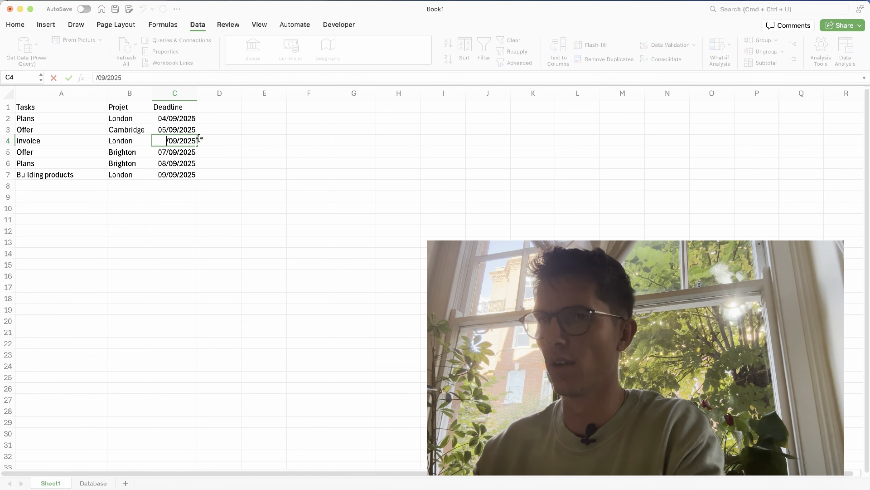
{"action": "key", "text": "Return"}
{"action": "key", "text": "super+z"}
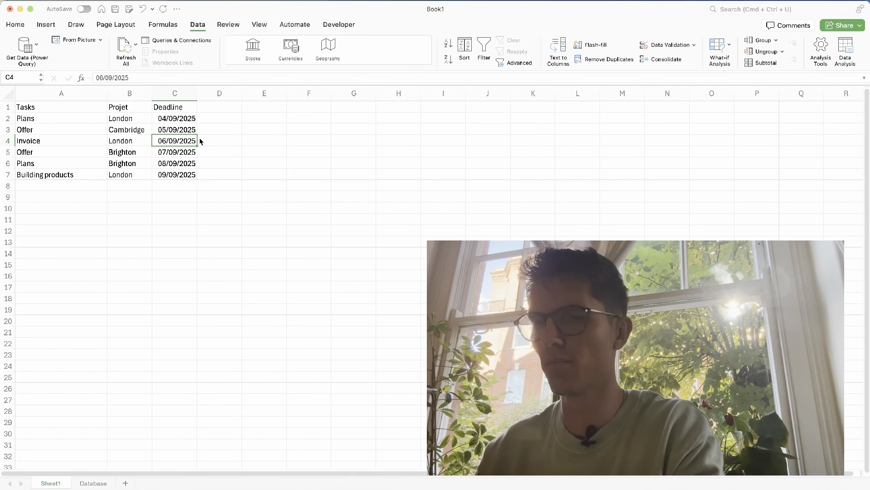
- Enter the heading Status in cell D1 and the value To do in D2
{"action": "left_click", "coordinate": [206, 110]}
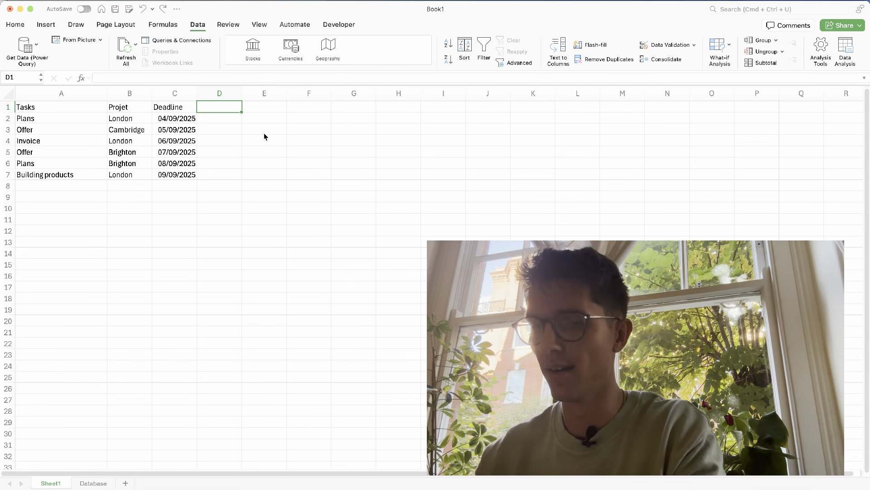
{"action": "type", "text": "tatus"}
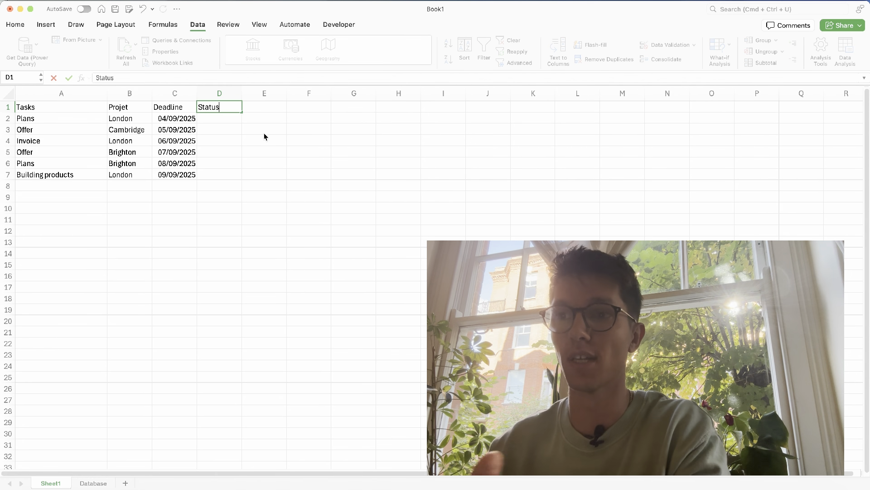
{"action": "key", "text": "Return"}
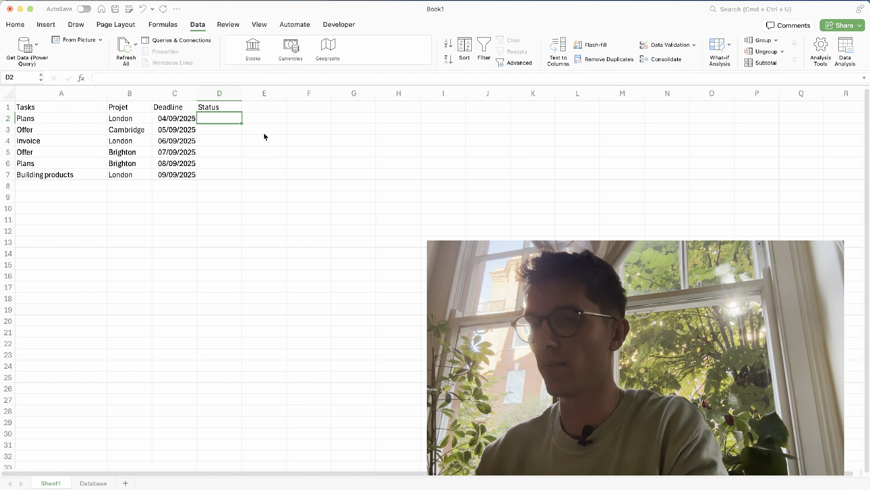
{"action": "type", "text": "To do"}
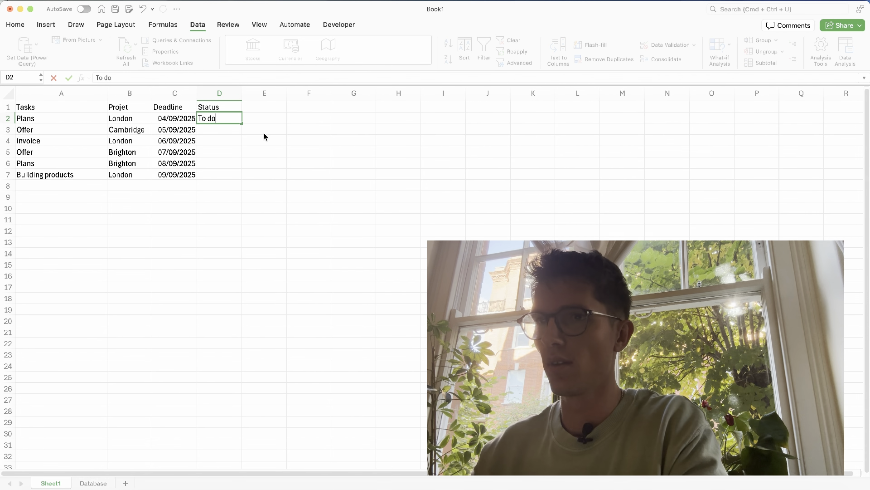
{"action": "key", "text": "Return"}
- On the Database sheet, enter the heading Status in cell B1 and the status To Do in B2
{"action": "left_click", "coordinate": [93, 482]}
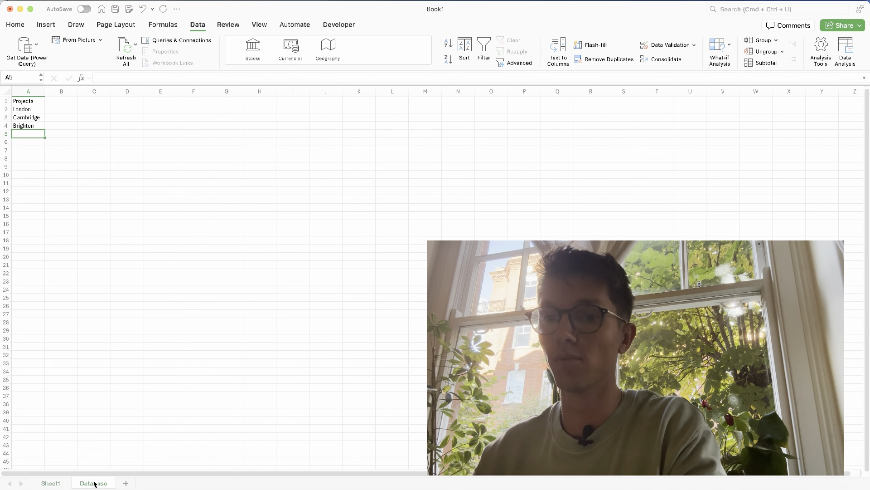
{"action": "left_click", "coordinate": [73, 103]}
{"action": "type", "text": "S"}
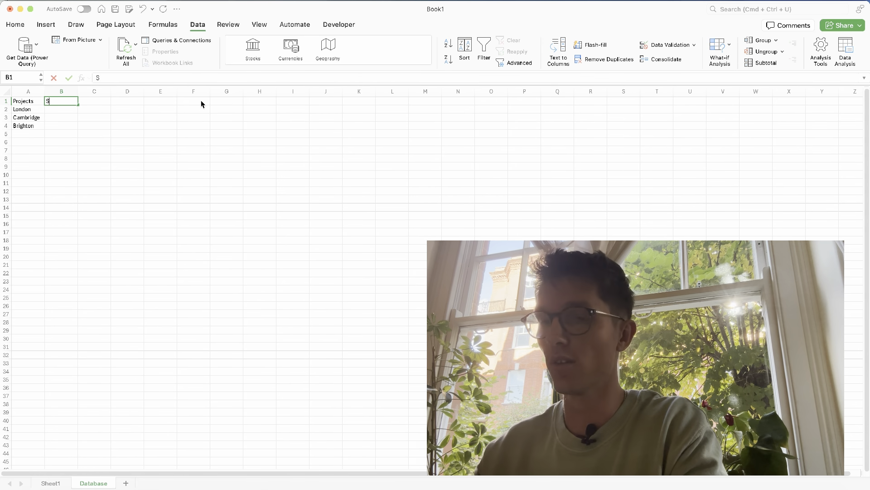
{"action": "type", "text": "tatus"}
{"action": "key", "text": "Return"}
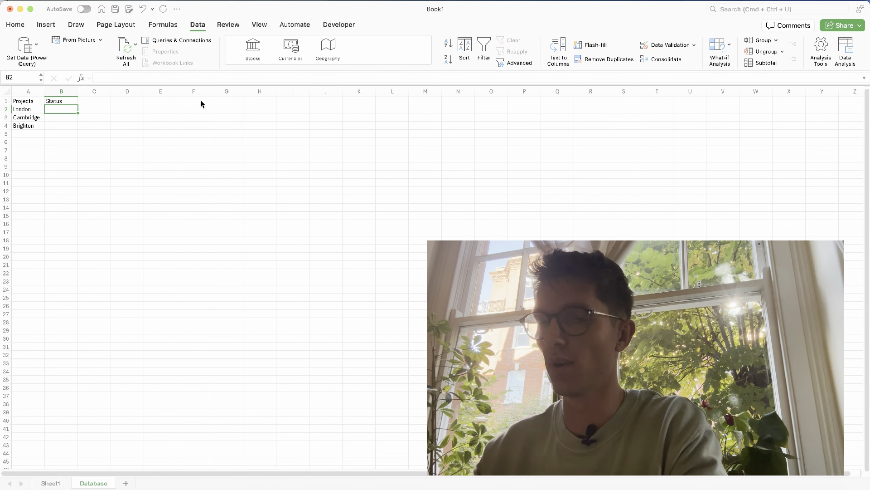
{"action": "type", "text": "To Do"}
{"action": "key", "text": "Return"}
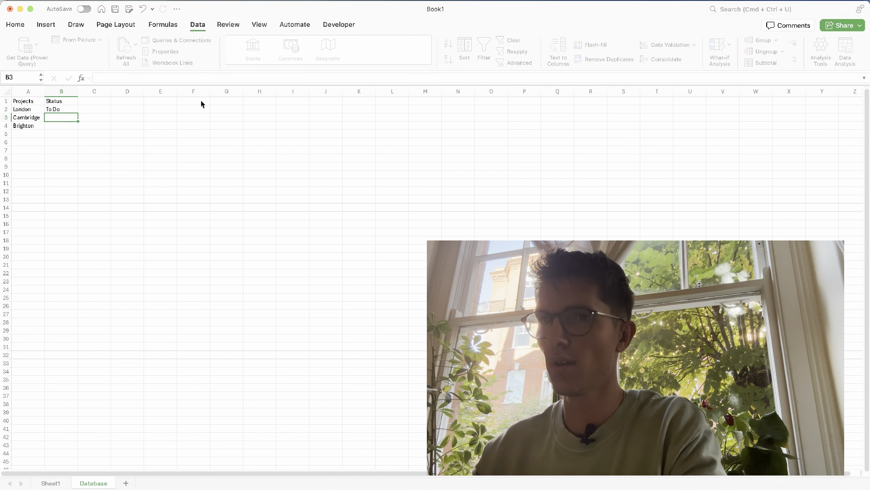
- Add the statuses In progress, Done and Blocked in cells B3 to B5 of the Database sheet
{"action": "type", "text": "I"}
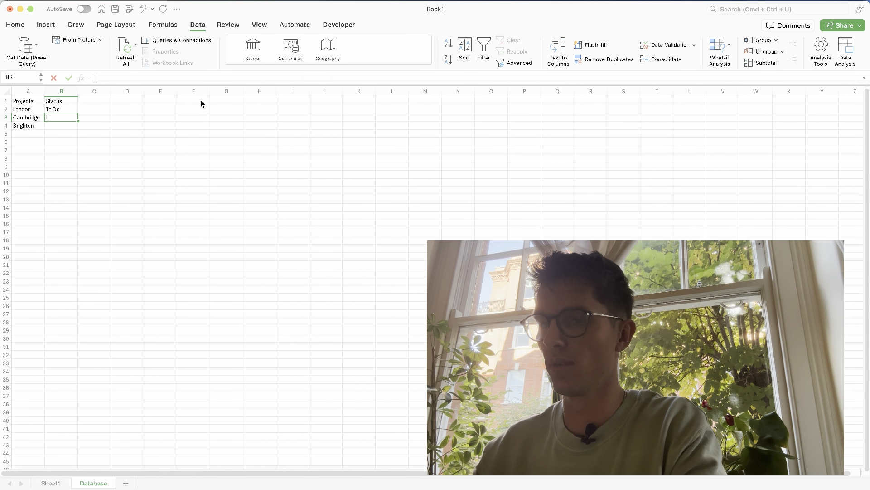
{"action": "type", "text": "n progress"}
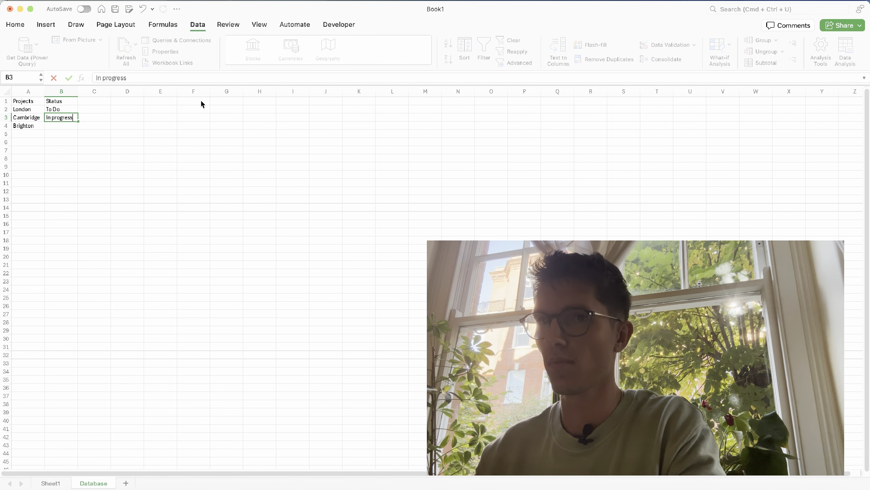
{"action": "key", "text": "Return"}
{"action": "type", "text": "Done"}
{"action": "key", "text": "Return"}
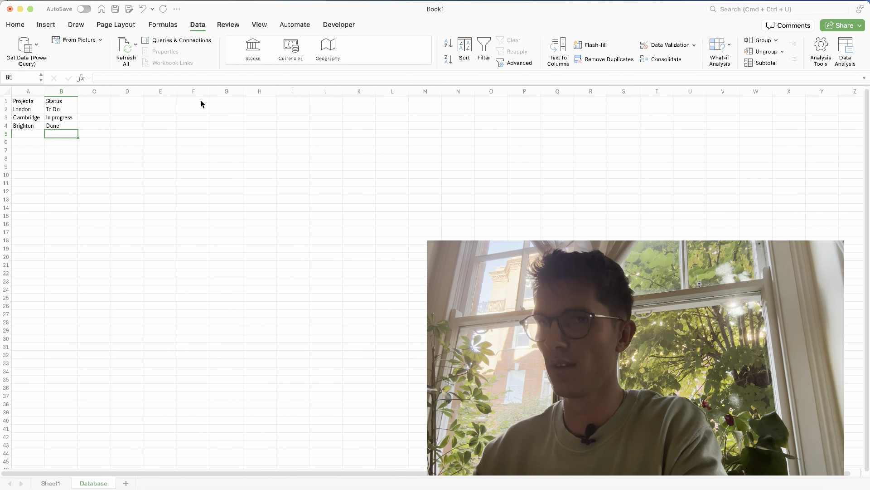
{"action": "type", "text": "Blocked"}
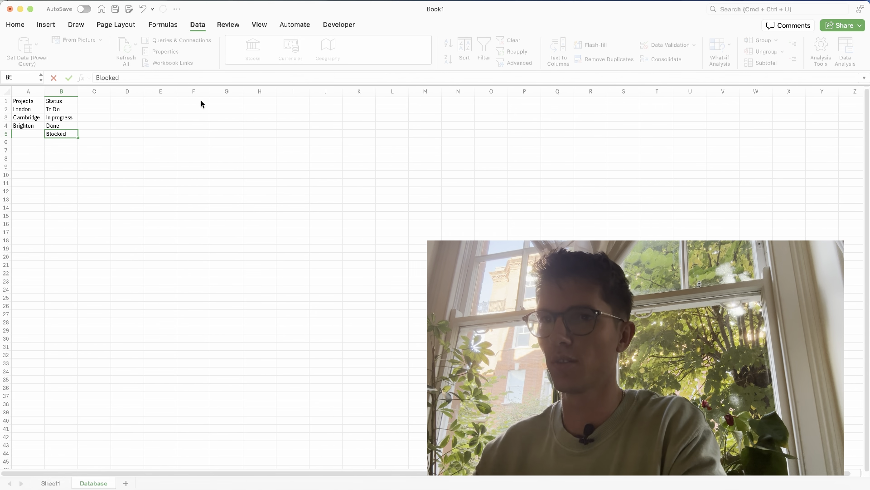
{"action": "key", "text": "Return"}
- Clear D2 on Sheet1 and give D2:D7 an in-cell drop-down list sourced from the statuses in column B of the Database sheet
{"action": "left_click", "coordinate": [51, 482]}
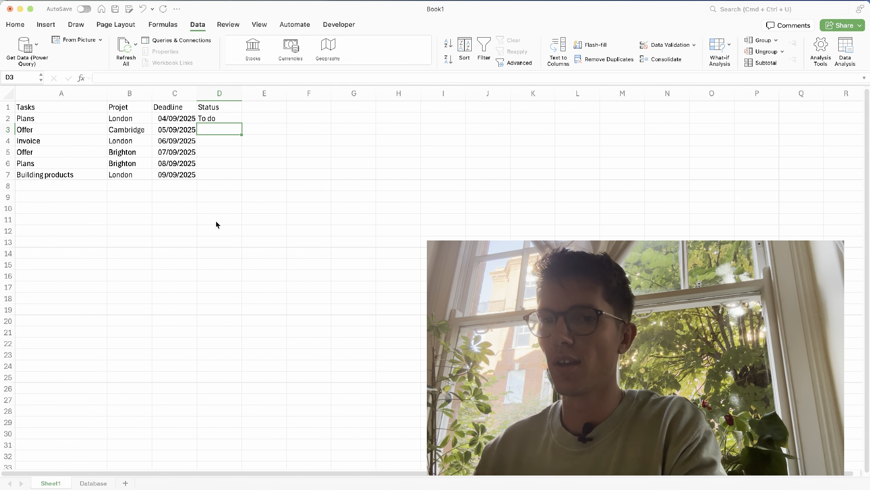
{"action": "key", "text": "BackSpace"}
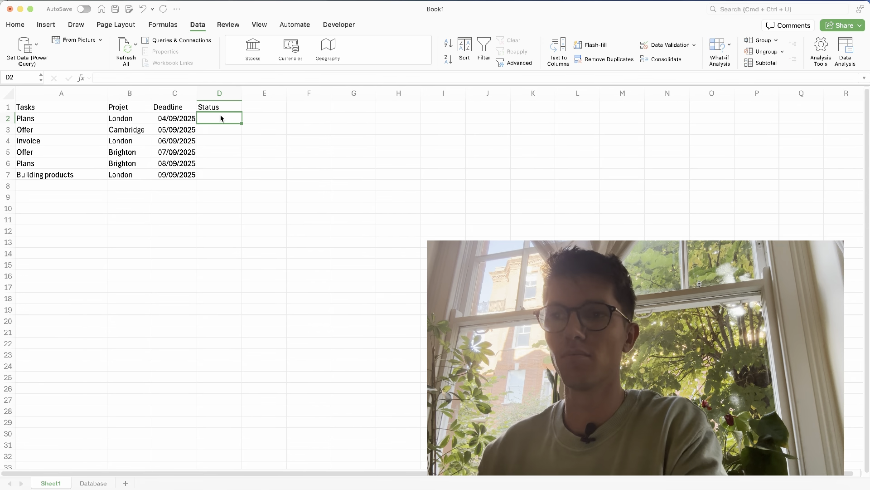
{"action": "left_click_drag", "start_coordinate": [224, 117], "coordinate": [221, 175]}
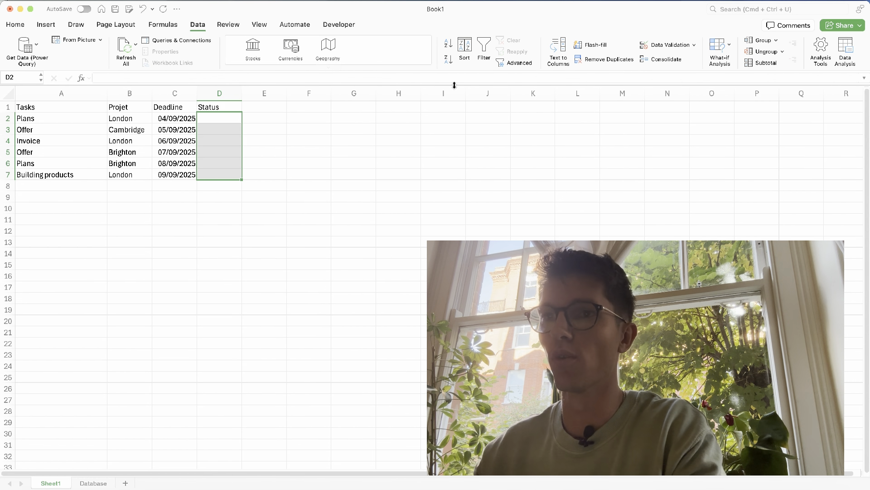
{"action": "left_click", "coordinate": [670, 45]}
{"action": "left_click", "coordinate": [385, 146]}
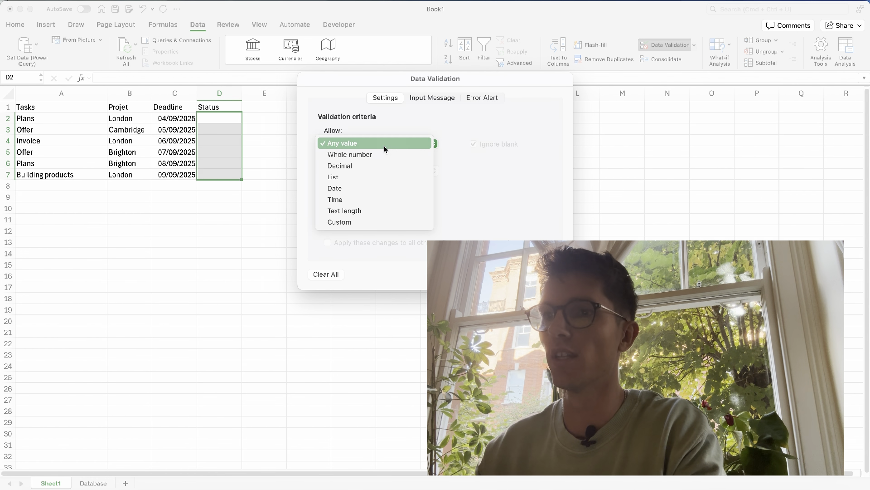
{"action": "left_click", "coordinate": [369, 178]}
{"action": "left_click", "coordinate": [397, 200]}
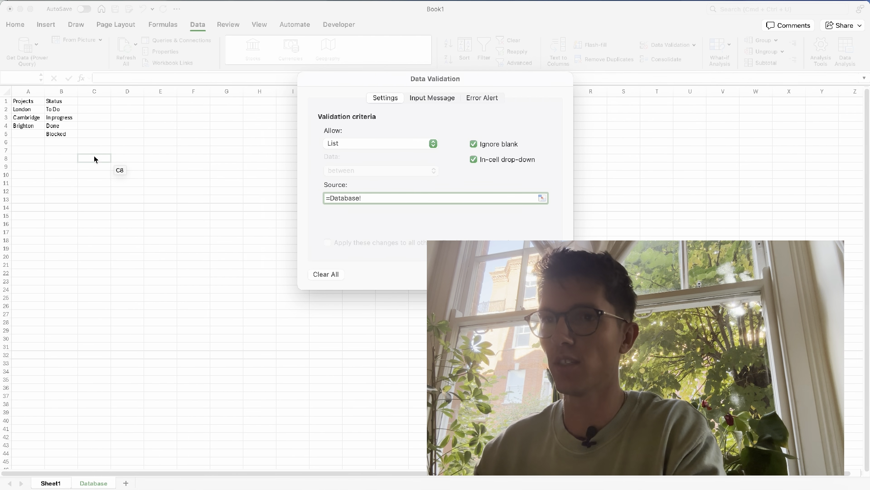
{"action": "left_click_drag", "start_coordinate": [65, 110], "coordinate": [70, 140]}
{"action": "left_click", "coordinate": [545, 274]}
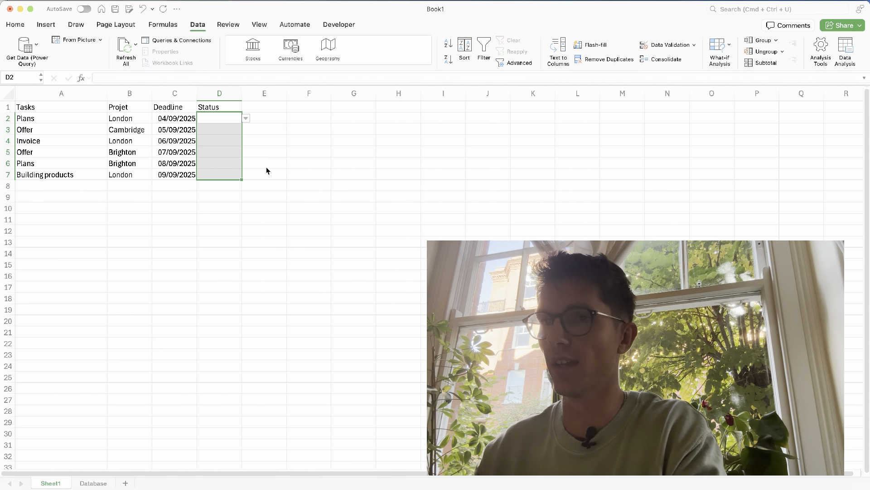
- Choose the status In progress for D2, To Do for D3 and Done for D4 from the drop-downs
{"action": "left_click", "coordinate": [248, 118]}
{"action": "left_click", "coordinate": [226, 138]}
{"action": "left_click", "coordinate": [239, 129]}
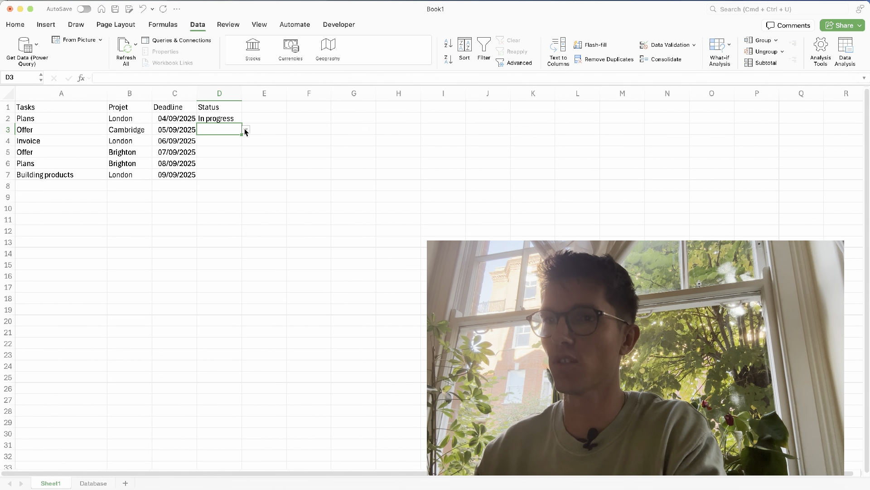
{"action": "left_click", "coordinate": [245, 129]}
{"action": "left_click", "coordinate": [236, 142]}
{"action": "left_click", "coordinate": [236, 142]}
{"action": "left_click", "coordinate": [247, 142]}
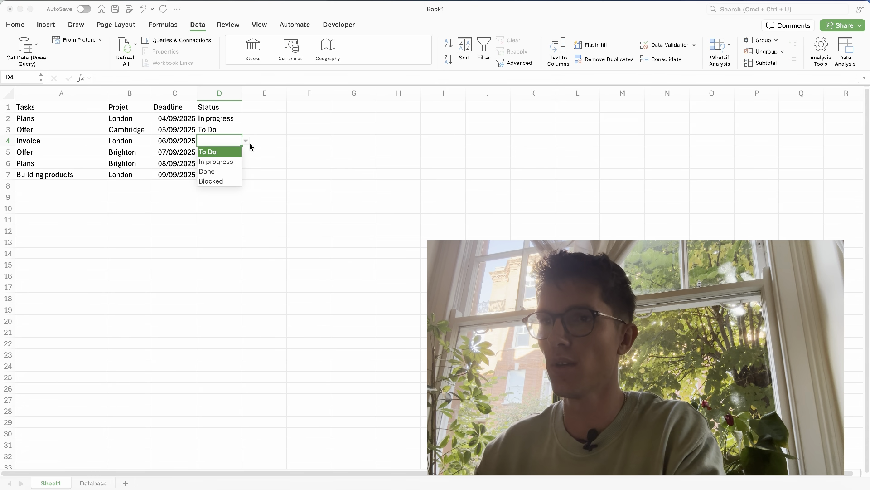
{"action": "left_click", "coordinate": [224, 172]}
- Choose the status Blocked for D5, Done for D6 and In progress for D7 from the drop-downs
{"action": "left_click", "coordinate": [235, 152]}
{"action": "left_click", "coordinate": [246, 152]}
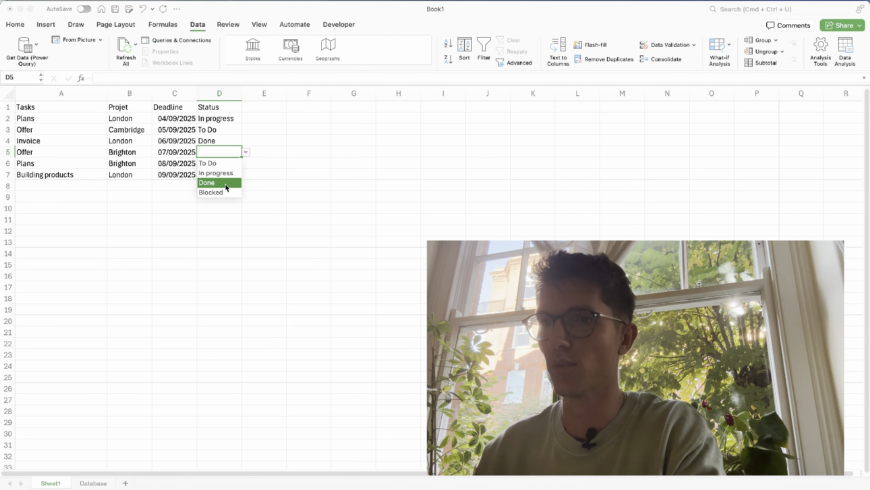
{"action": "left_click", "coordinate": [221, 194]}
{"action": "left_click", "coordinate": [227, 165]}
{"action": "left_click", "coordinate": [246, 163]}
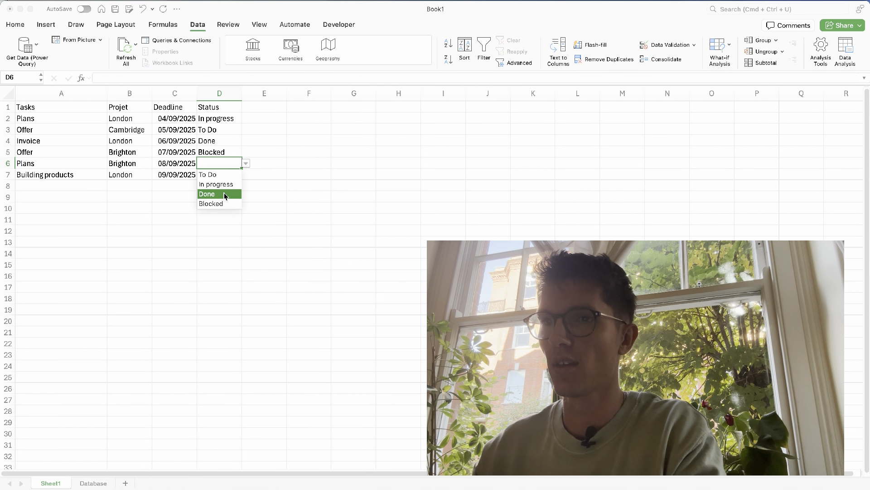
{"action": "left_click", "coordinate": [224, 193]}
{"action": "left_click", "coordinate": [227, 175]}
{"action": "left_click", "coordinate": [245, 175]}
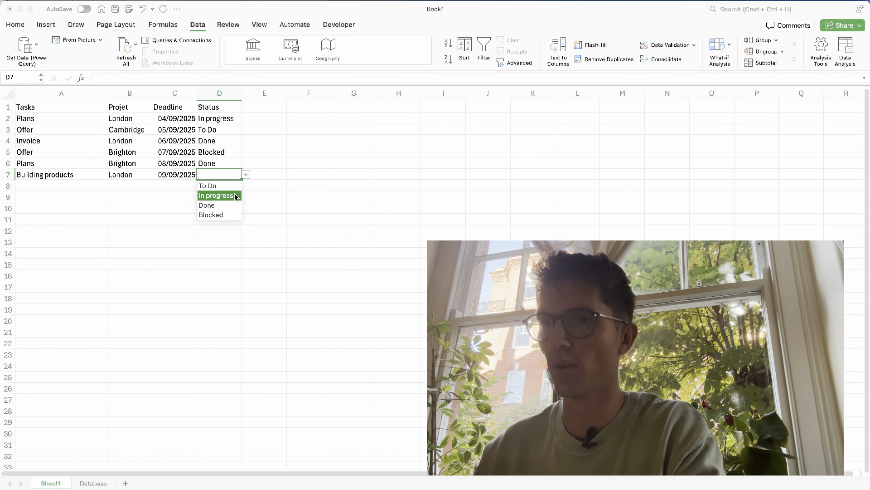
{"action": "left_click", "coordinate": [234, 195]}
{"action": "left_click", "coordinate": [192, 198]}
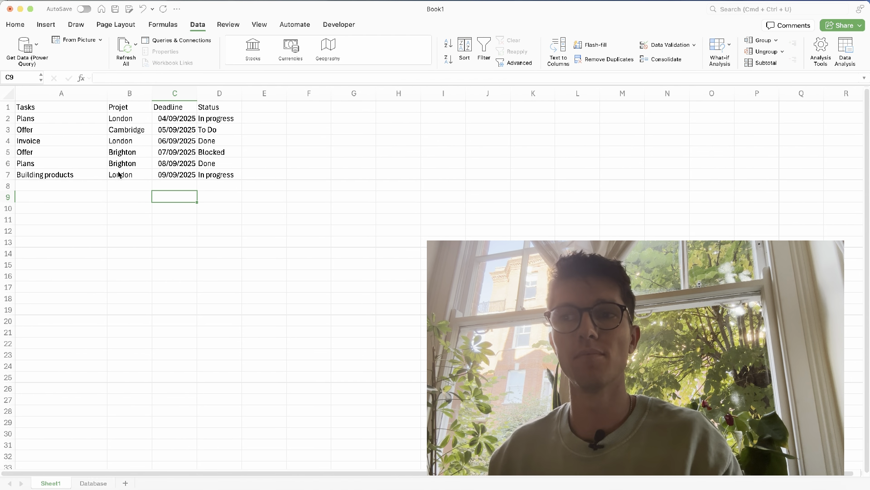
- Convert the task list in A1:D7 into a table with headers
{"action": "left_click", "coordinate": [102, 153]}
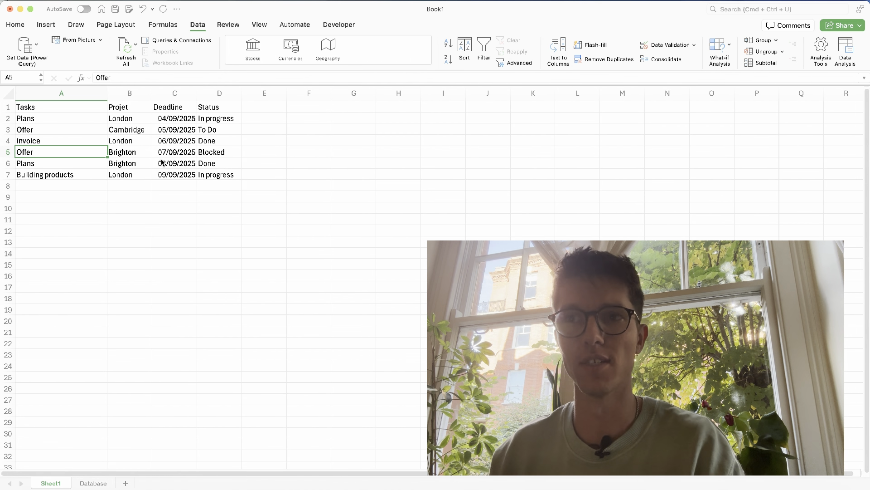
{"action": "left_click", "coordinate": [46, 28]}
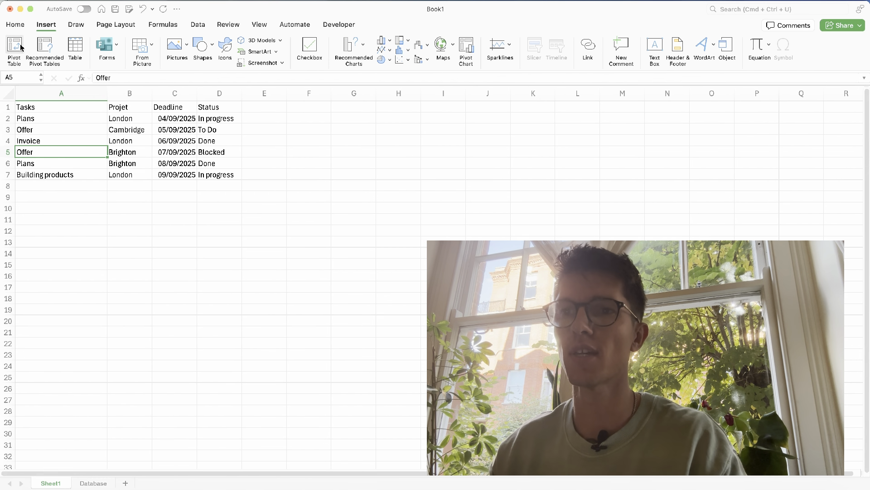
{"action": "left_click", "coordinate": [73, 45]}
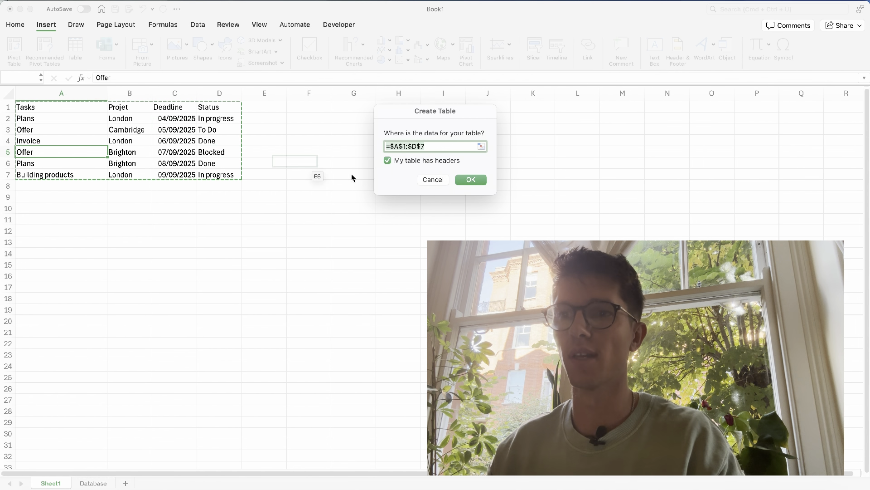
{"action": "left_click", "coordinate": [472, 180]}
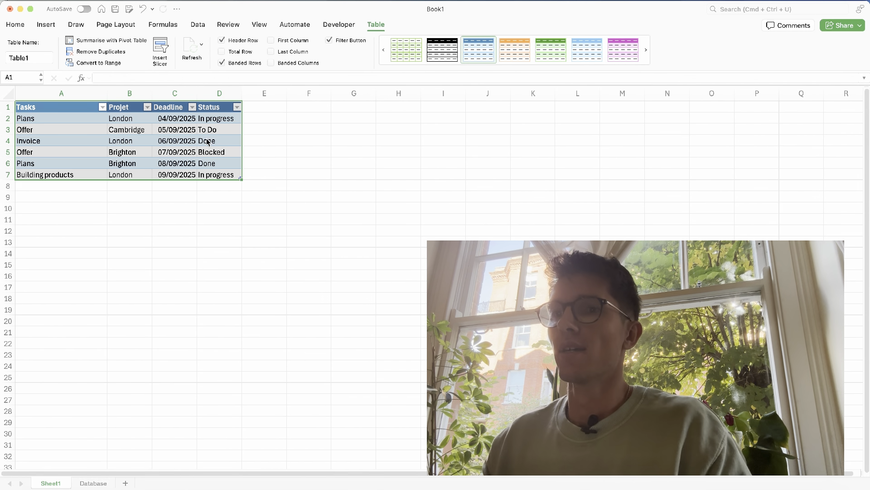
- Widen the Deadline and Status columns and apply the table style with the black header row
{"action": "left_click_drag", "start_coordinate": [199, 94], "coordinate": [296, 94]}
{"action": "left_click", "coordinate": [442, 50]}
{"action": "left_click", "coordinate": [218, 122]}
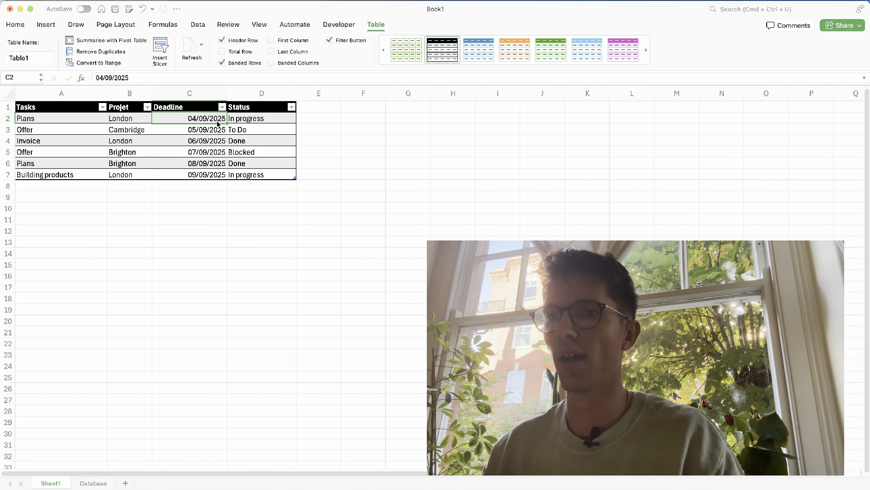
- Enter the label Today in cell F1 and the formula =TODAY() in G1
{"action": "left_click", "coordinate": [380, 106]}
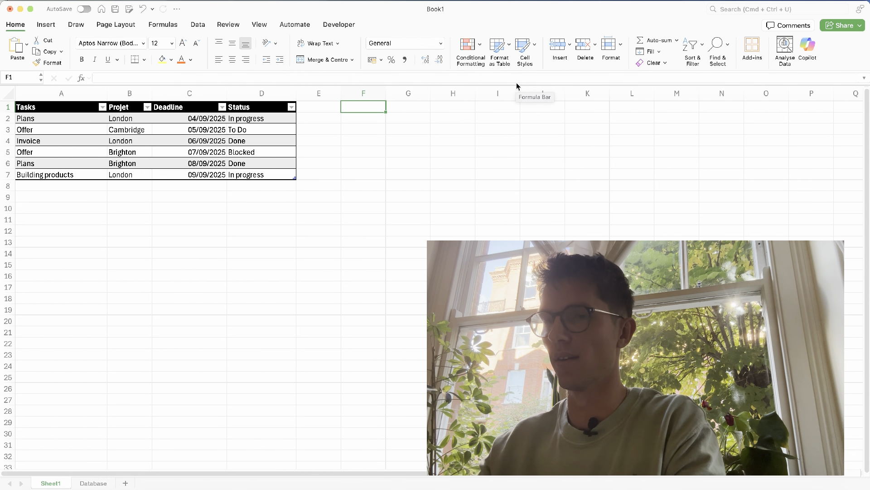
{"action": "type", "text": "Date"}
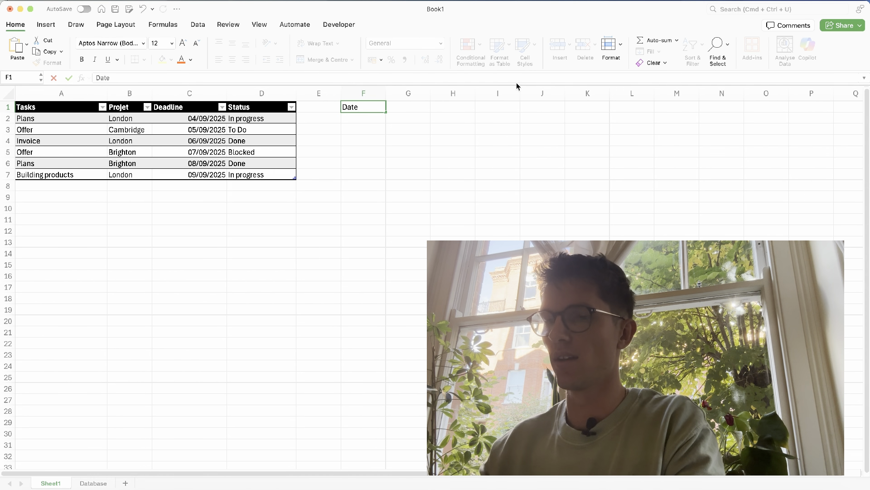
{"action": "key", "text": "BackSpace"}
{"action": "key", "text": "BackSpace"}
{"action": "type", "text": "Toda"}
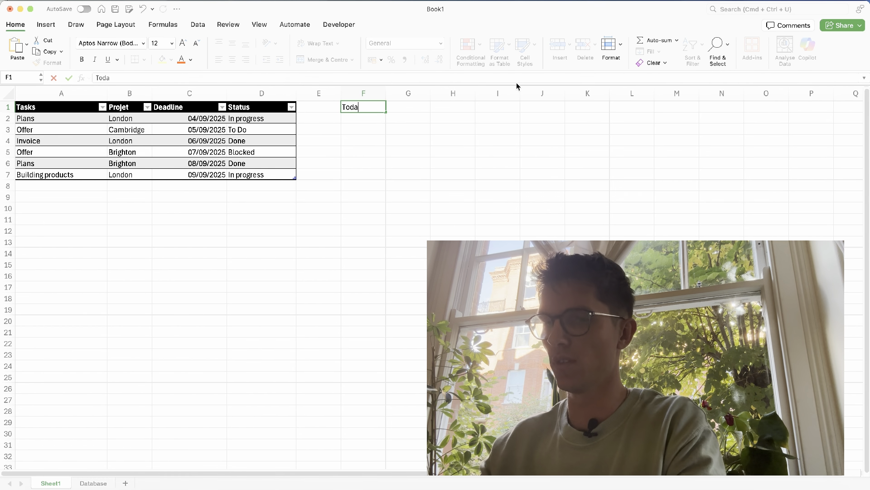
{"action": "type", "text": "y"}
{"action": "key", "text": "Tab"}
{"action": "type", "text": "=tod"}
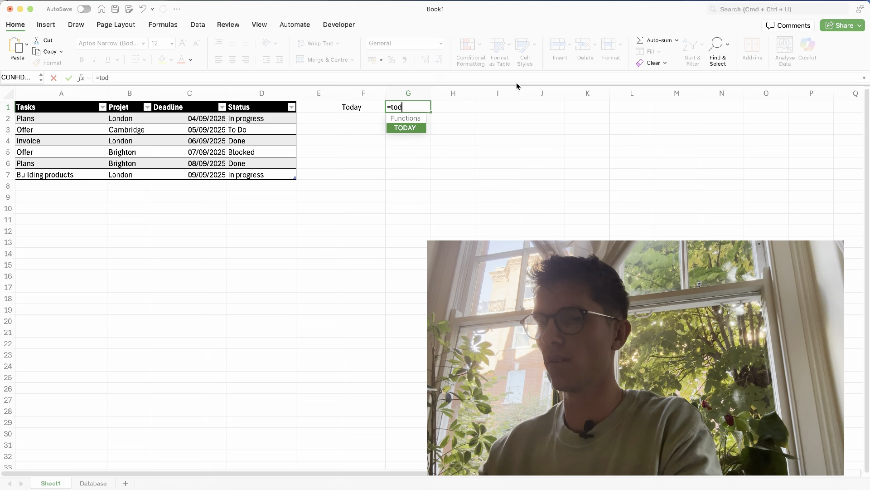
{"action": "key", "text": "Tab"}
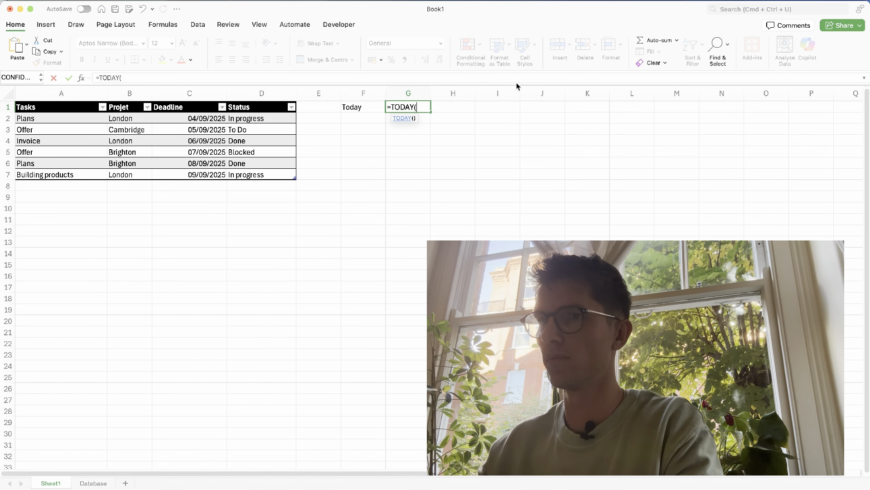
{"action": "key", "text": "Return"}
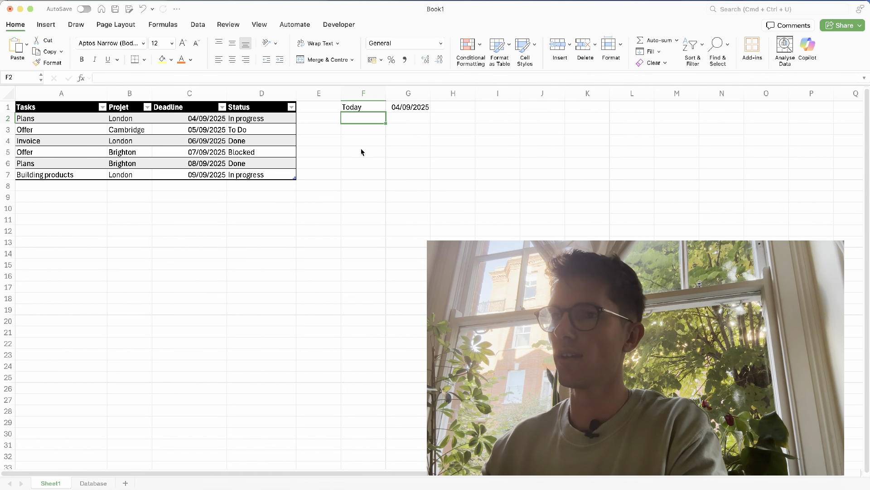
{"action": "left_click", "coordinate": [417, 98]}
{"action": "left_click", "coordinate": [410, 108]}
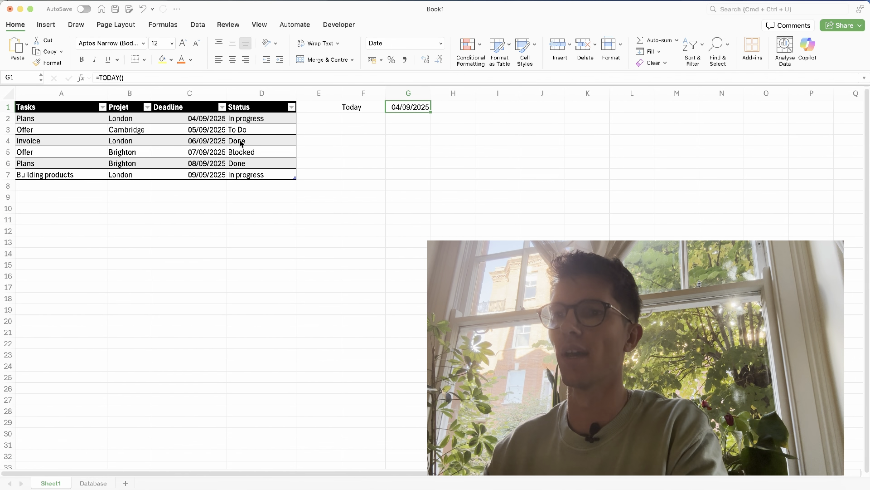
- Change the deadline in cell C6 to 18/09/2025
{"action": "left_click", "coordinate": [206, 131]}
{"action": "left_click", "coordinate": [193, 164]}
{"action": "double_click", "coordinate": [192, 164]}
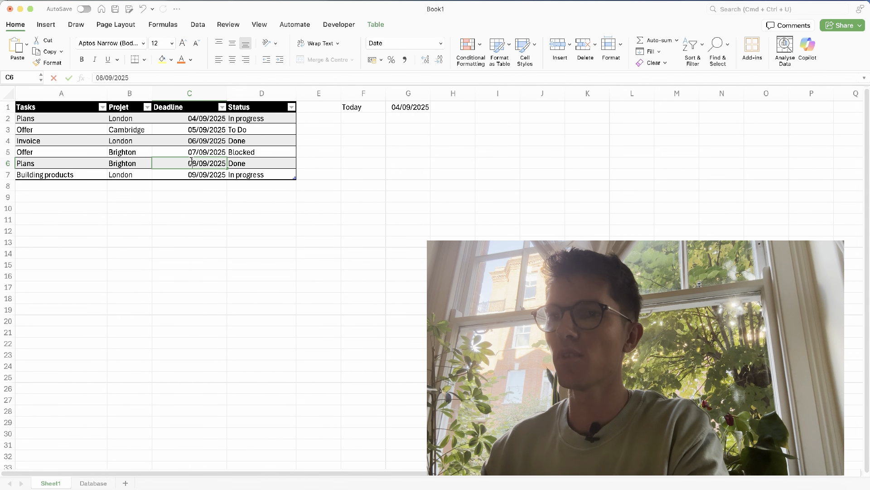
{"action": "key", "text": "BackSpace"}
{"action": "type", "text": "1"}
{"action": "key", "text": "Return"}
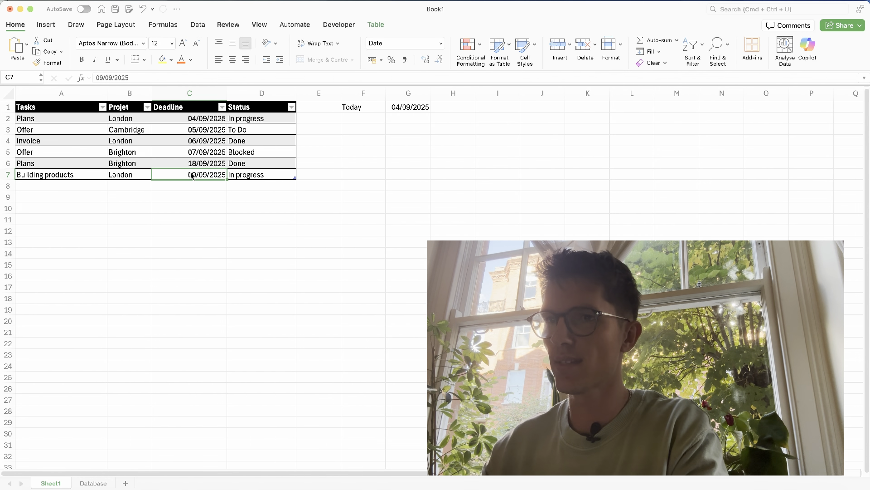
- Change the deadline in cell C7 to 29/09/2025
{"action": "double_click", "coordinate": [194, 176]}
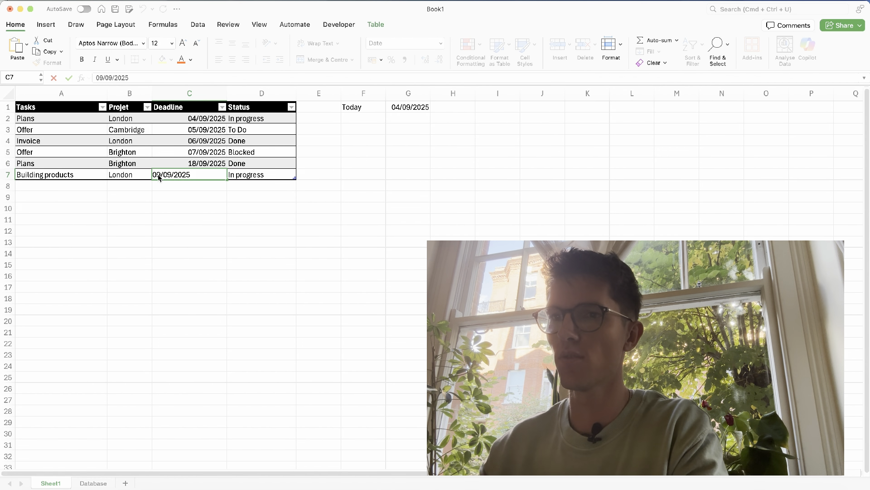
{"action": "key", "text": "BackSpace"}
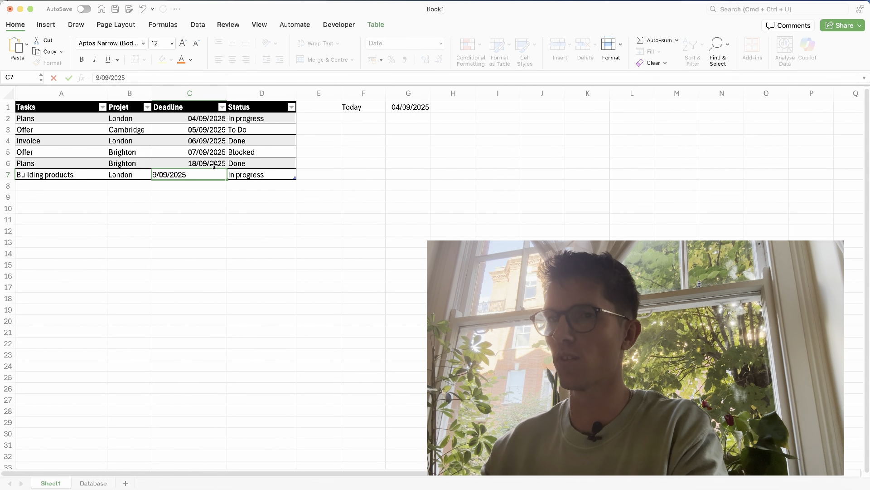
{"action": "type", "text": "2"}
{"action": "key", "text": "Return"}
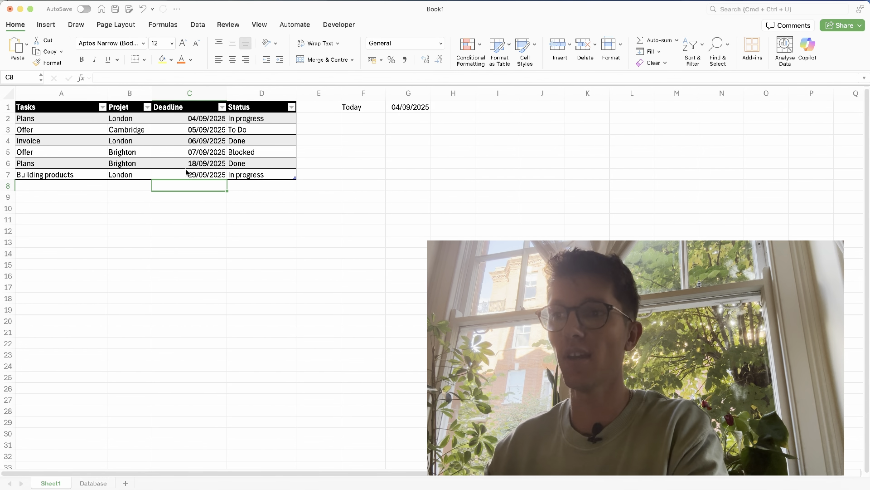
- Start a new conditional formatting rule for the deadlines in C2:C7 and set its style to Classic
{"action": "left_click_drag", "start_coordinate": [217, 119], "coordinate": [198, 178]}
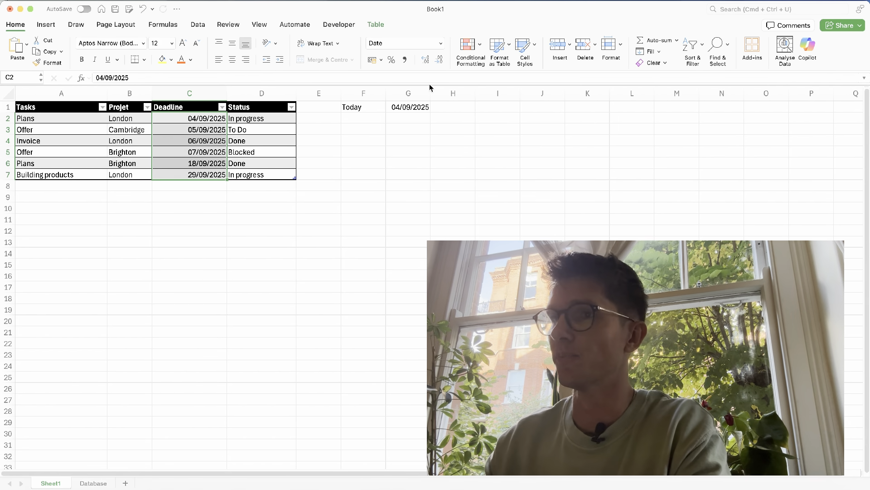
{"action": "left_click", "coordinate": [476, 52]}
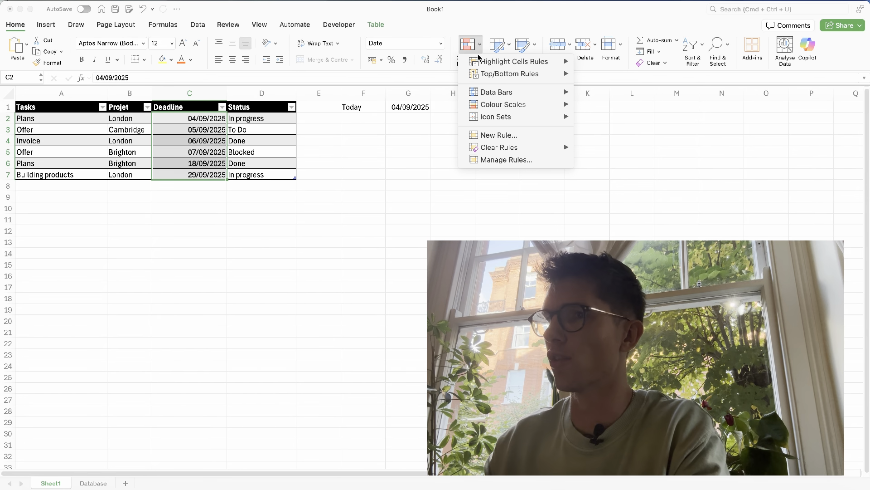
{"action": "left_click", "coordinate": [505, 136]}
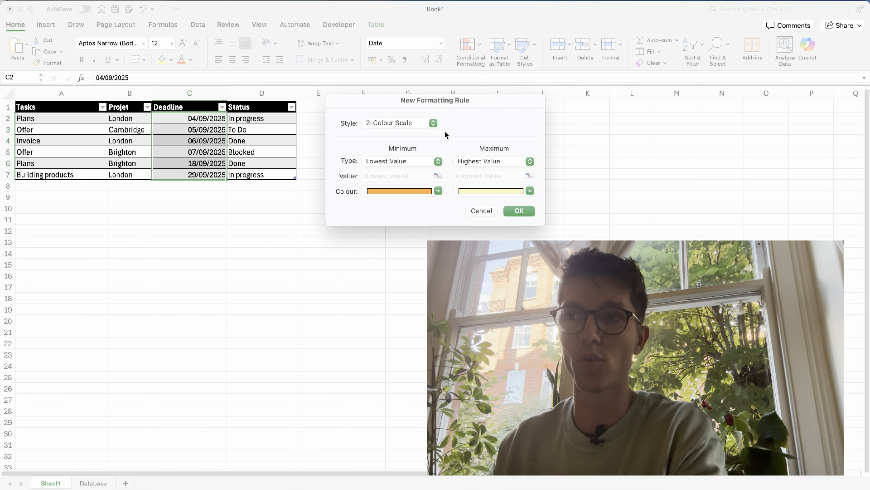
{"action": "left_click", "coordinate": [426, 127]}
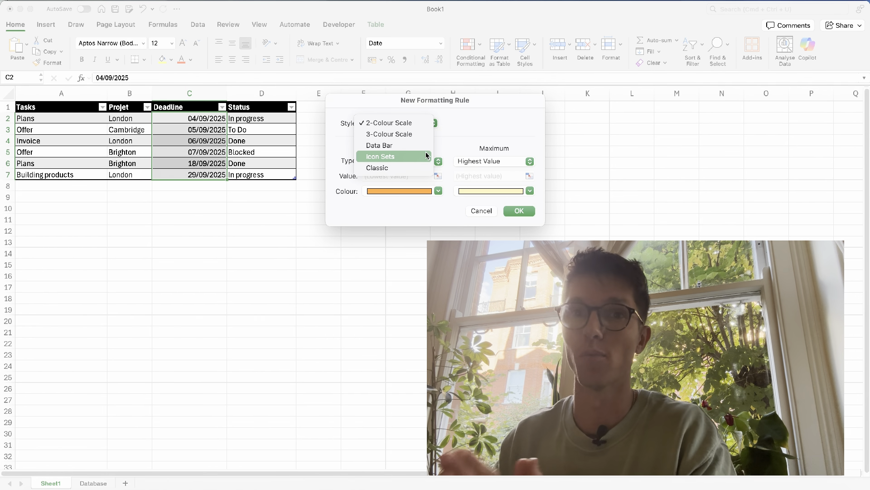
{"action": "left_click", "coordinate": [412, 167]}
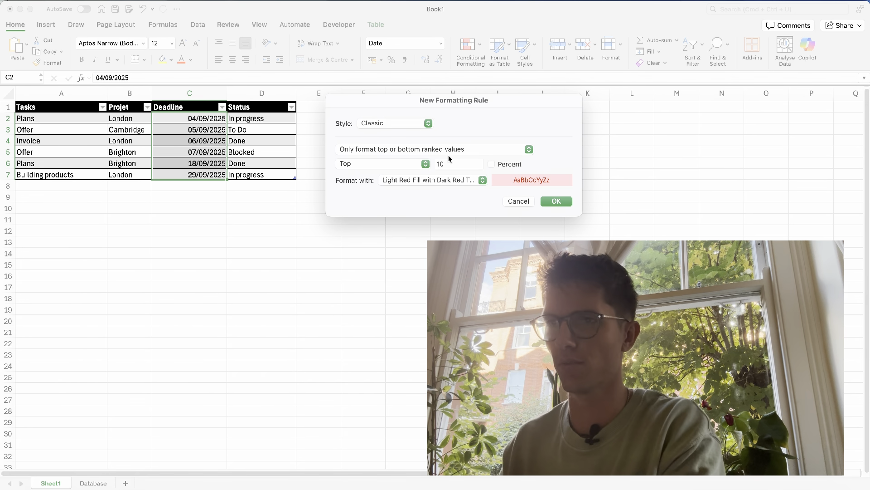
{"action": "left_click", "coordinate": [414, 149]}
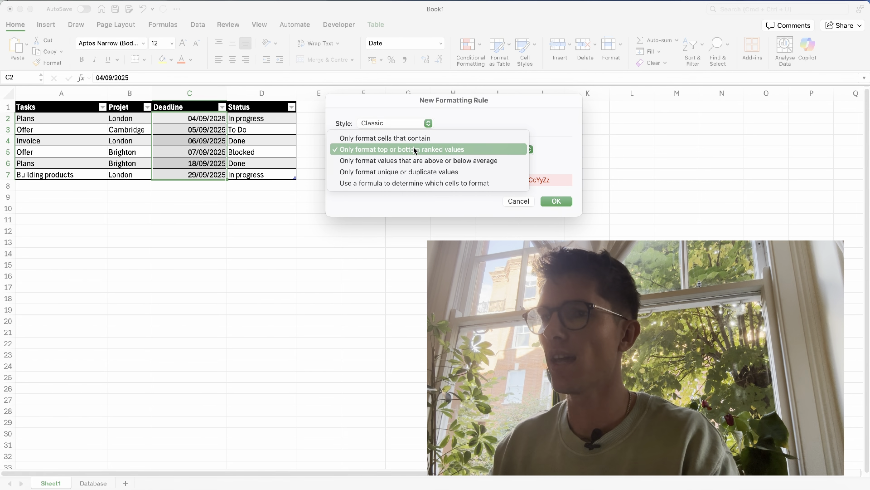
{"action": "left_click", "coordinate": [393, 183]}
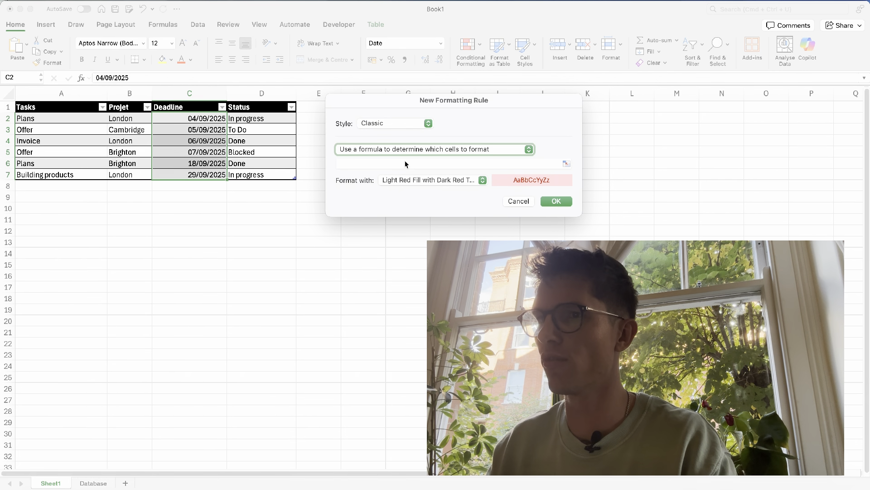
{"action": "left_click", "coordinate": [406, 164]}
- Set the rule to format only cells that contain a matching Cell Value
{"action": "left_click", "coordinate": [404, 148]}
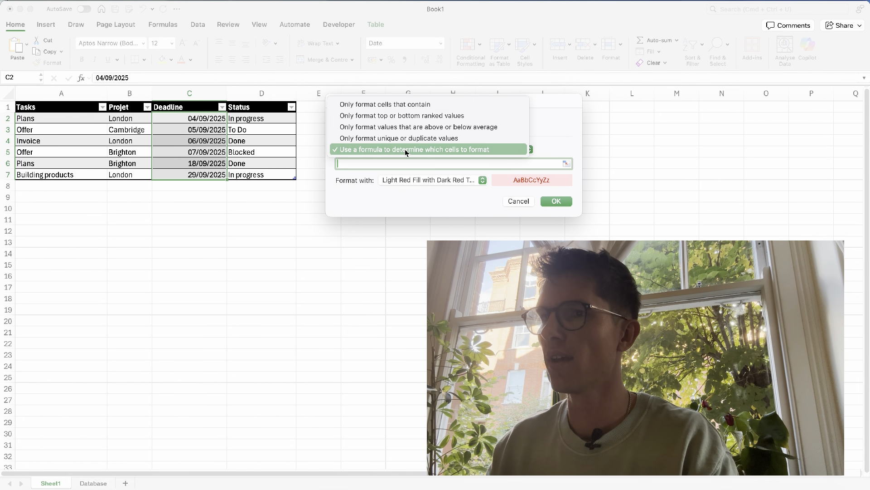
{"action": "left_click", "coordinate": [408, 104]}
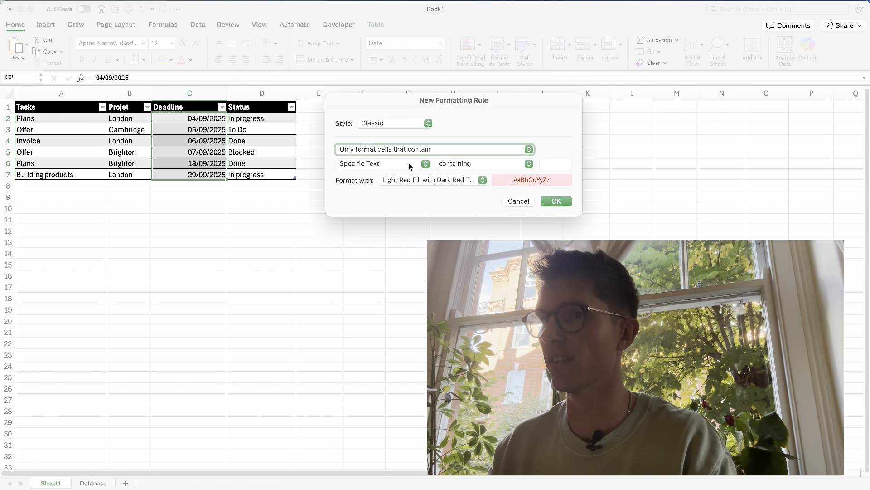
{"action": "left_click", "coordinate": [409, 165]}
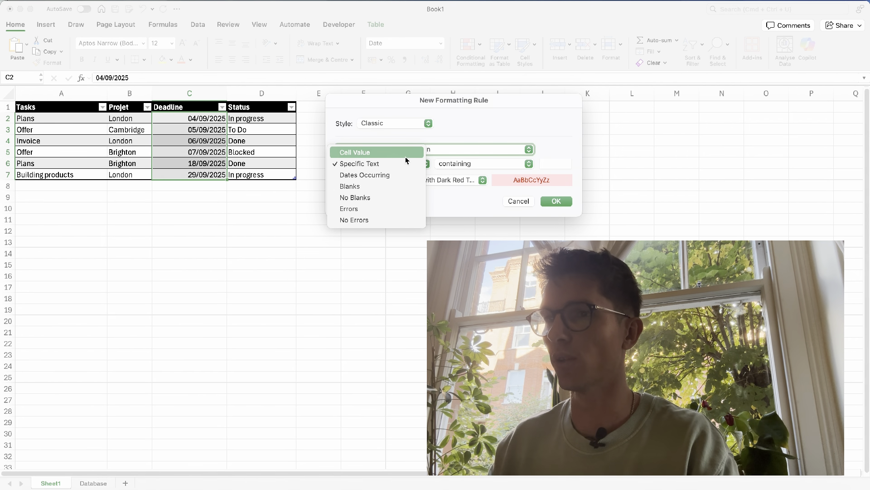
{"action": "left_click", "coordinate": [404, 154]}
- Set the rule's range to between =$G$1 and =$G$1+3 and apply it to the deadlines
{"action": "left_click", "coordinate": [553, 164]}
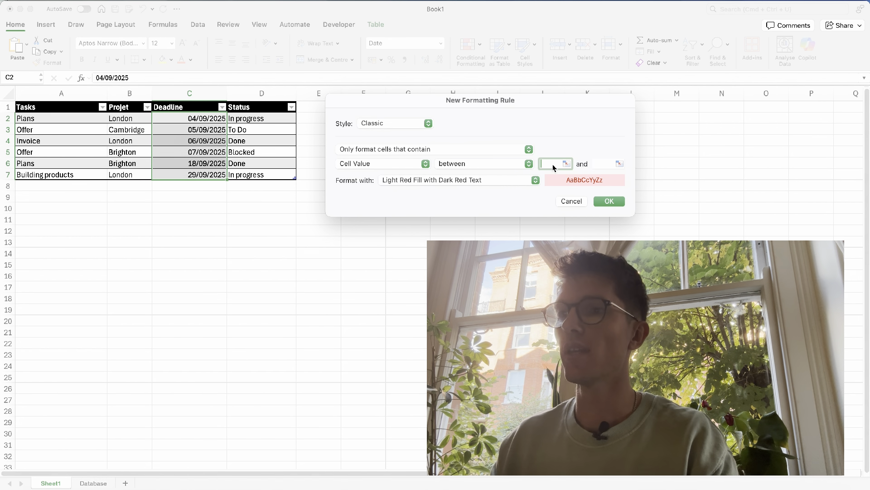
{"action": "left_click_drag", "start_coordinate": [559, 107], "coordinate": [534, 180]}
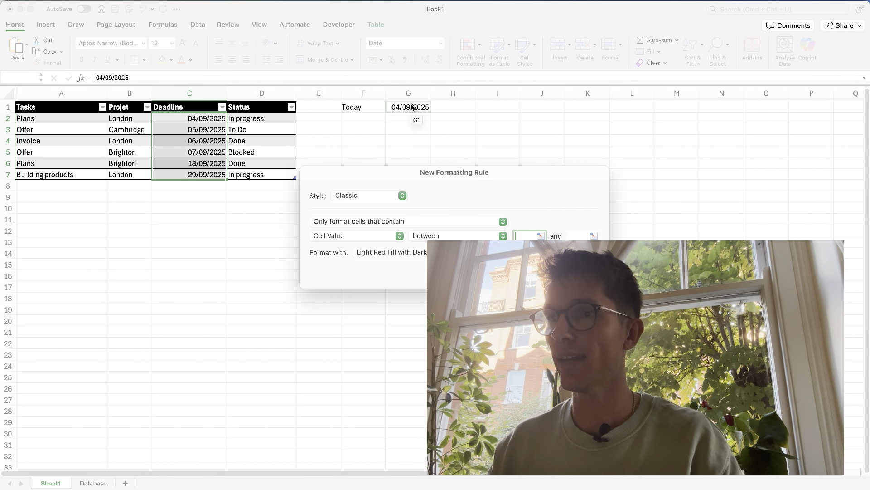
{"action": "left_click", "coordinate": [412, 109]}
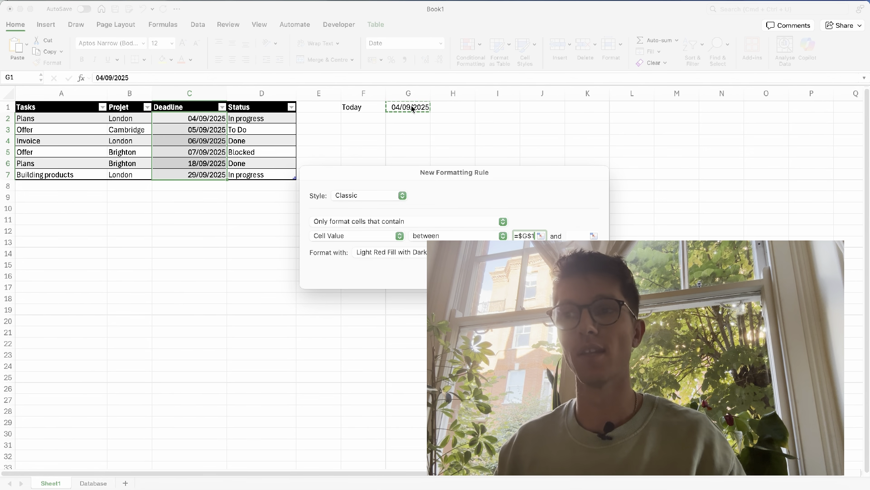
{"action": "left_click", "coordinate": [574, 236]}
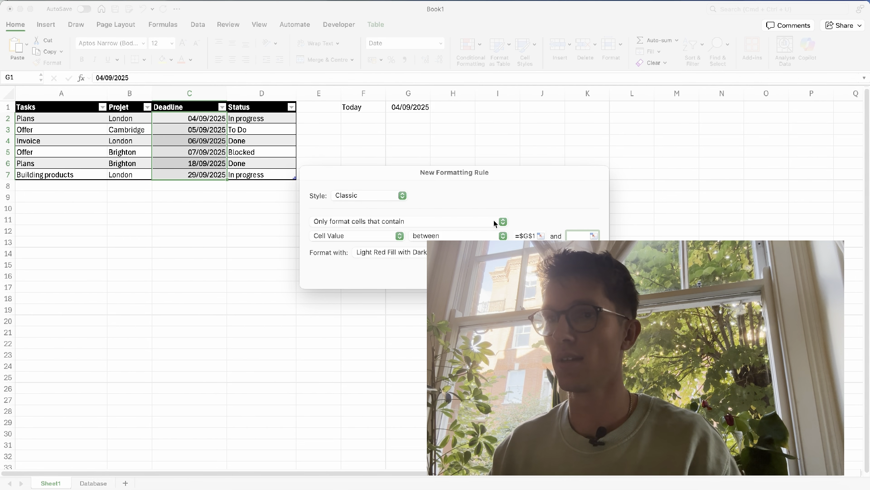
{"action": "left_click", "coordinate": [417, 109]}
{"action": "type", "text": "+3"}
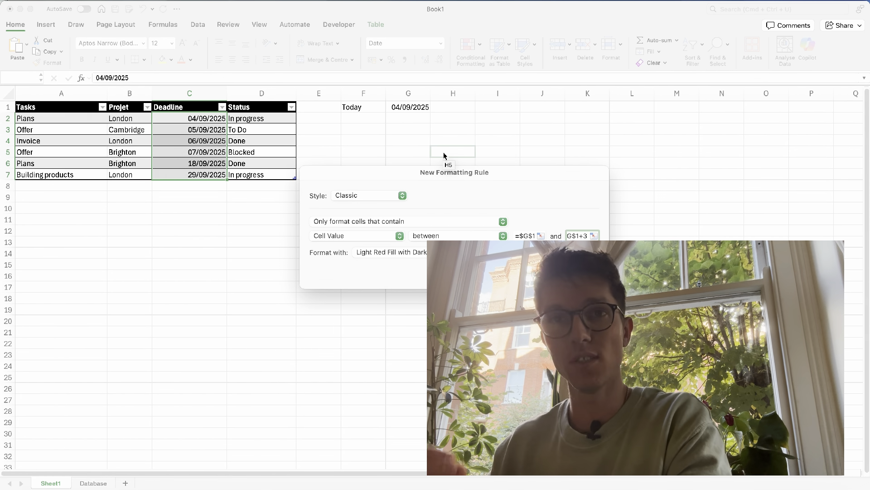
{"action": "key", "text": "Return"}
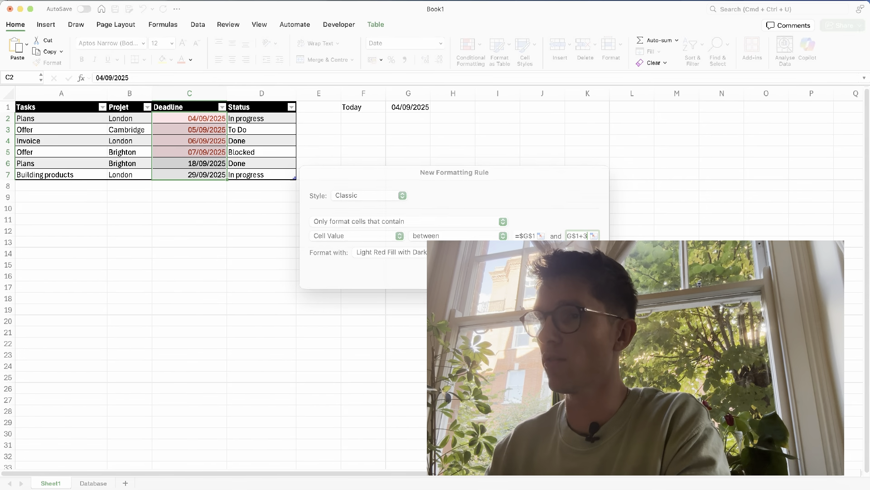
- Change the deadline in cell C5 to 17/09/2025
{"action": "left_click", "coordinate": [206, 154]}
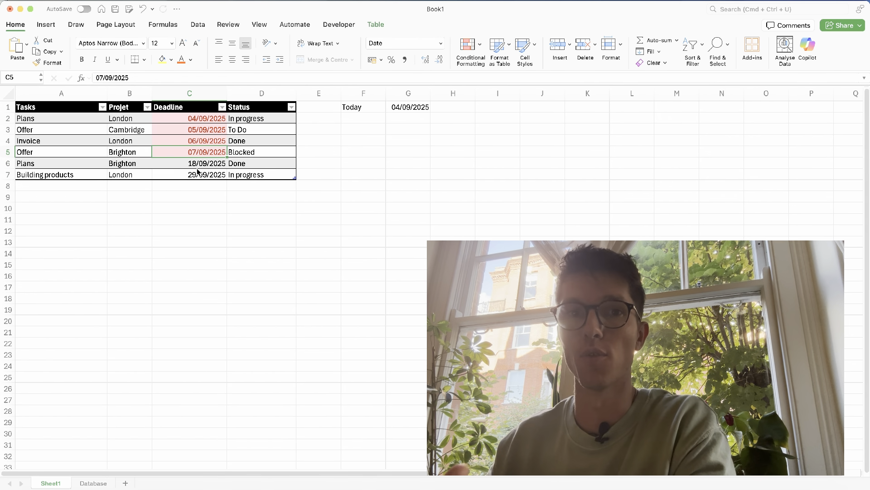
{"action": "double_click", "coordinate": [195, 155]}
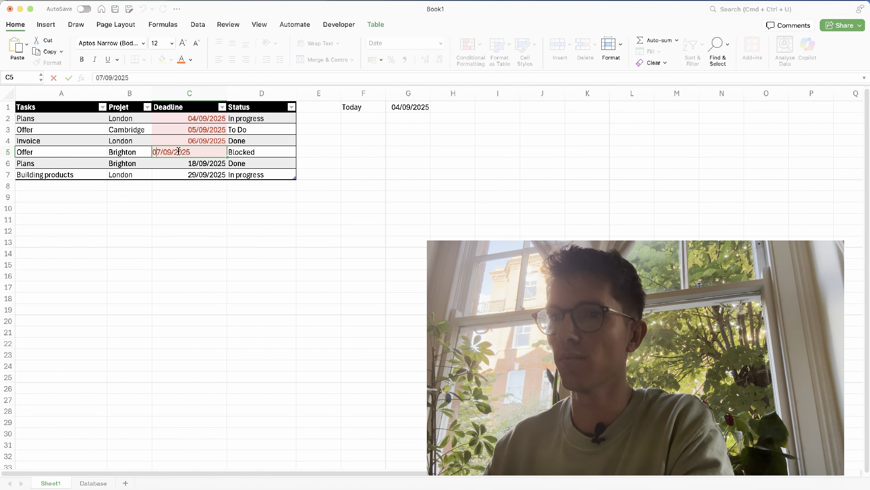
{"action": "key", "text": "BackSpace"}
{"action": "type", "text": "1"}
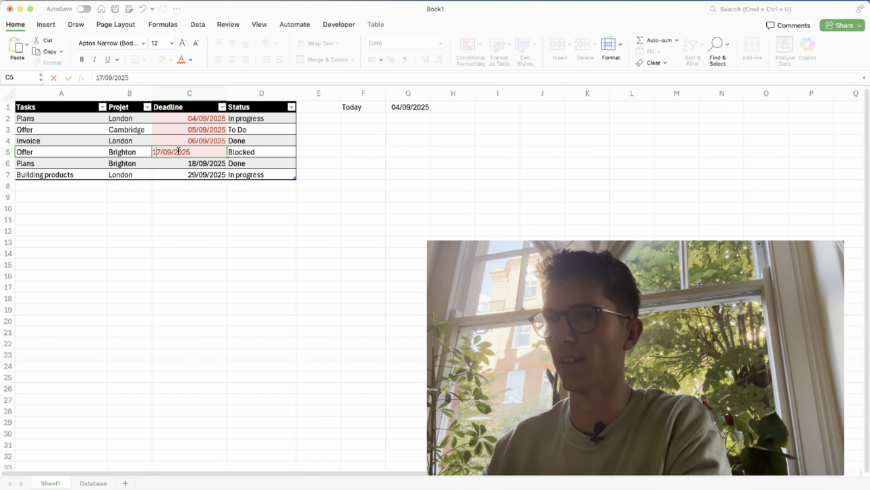
{"action": "key", "text": "Return"}
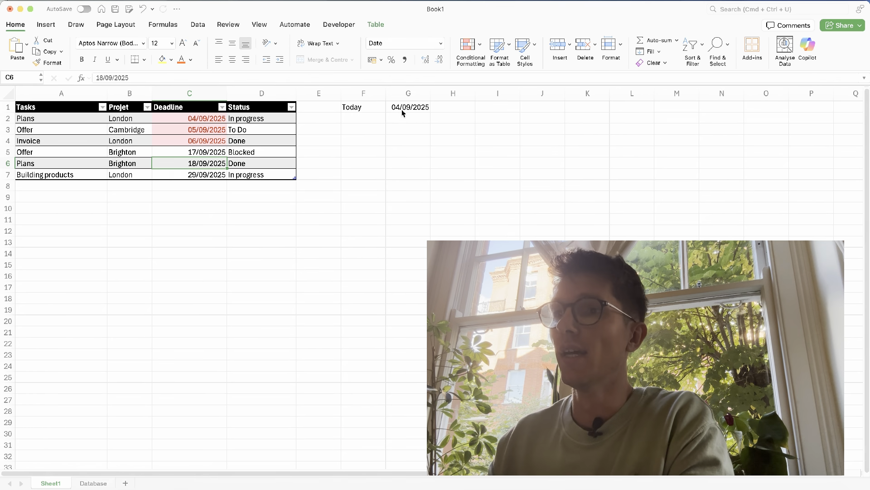
- Duplicate the existing conditional formatting rule for the deadlines in C2:C7
{"action": "left_click_drag", "start_coordinate": [220, 119], "coordinate": [202, 176]}
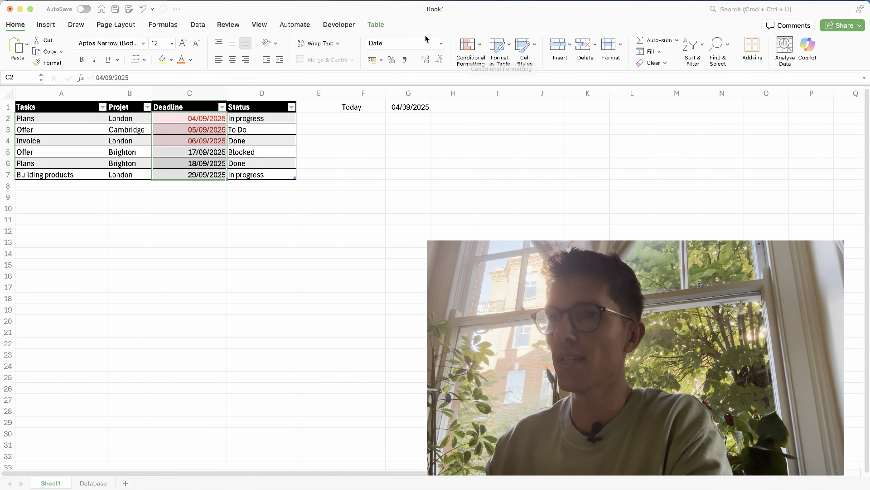
{"action": "left_click", "coordinate": [470, 45]}
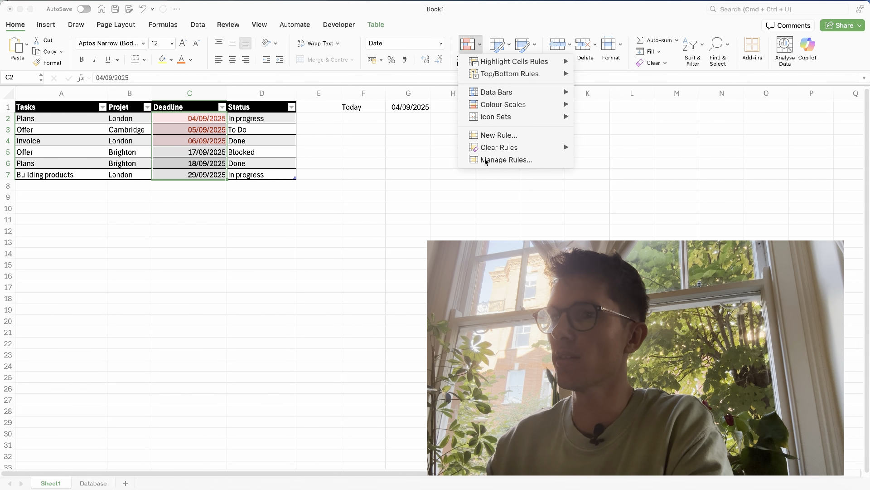
{"action": "left_click", "coordinate": [484, 160]}
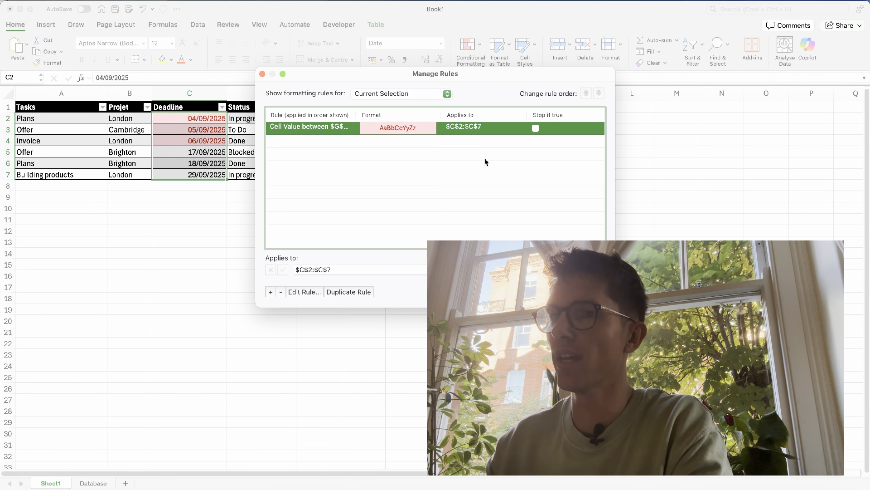
{"action": "left_click", "coordinate": [359, 291]}
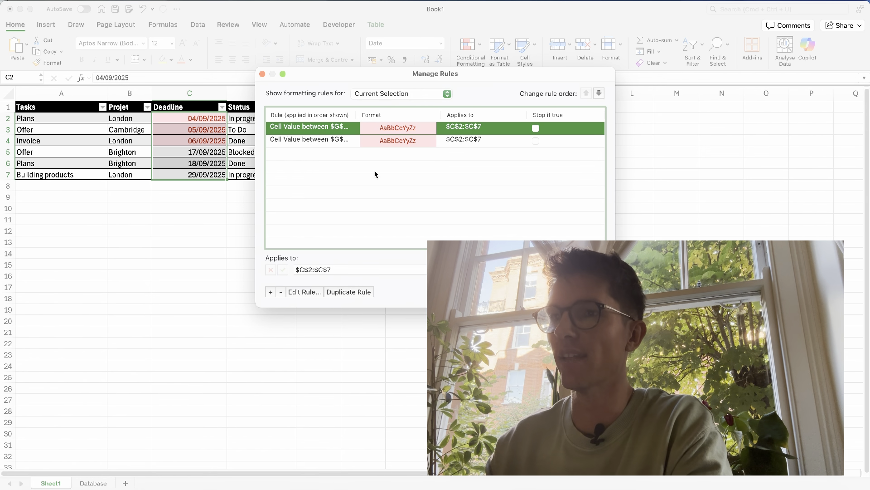
- Edit the second deadline rule so it matches cell values between =$G$1+4 and =$G$1+7
{"action": "double_click", "coordinate": [349, 140]}
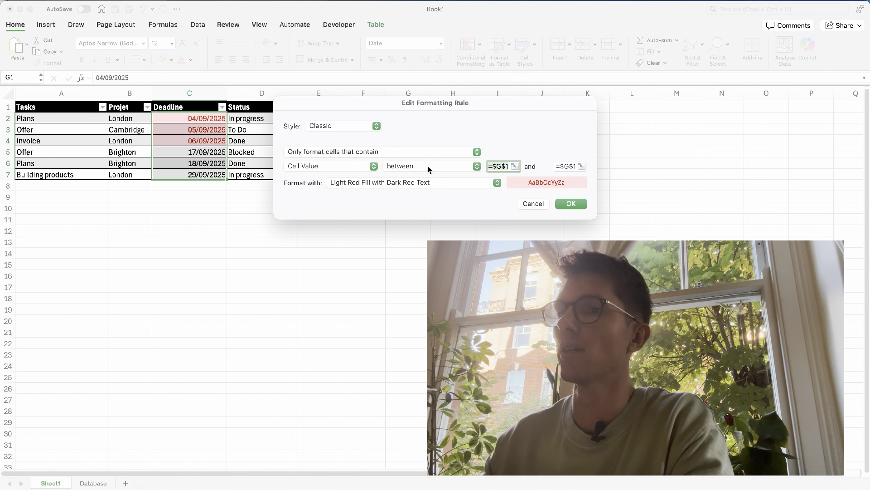
{"action": "left_click", "coordinate": [514, 167]}
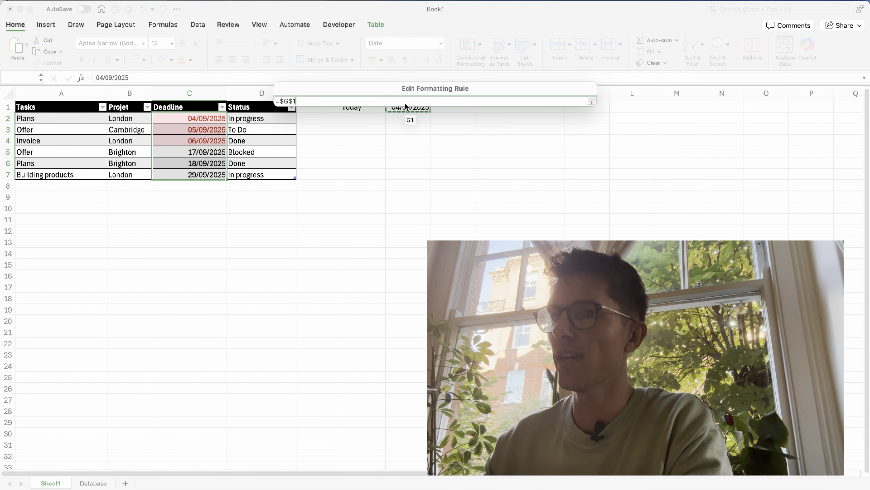
{"action": "type", "text": "+4"}
{"action": "key", "text": "Return"}
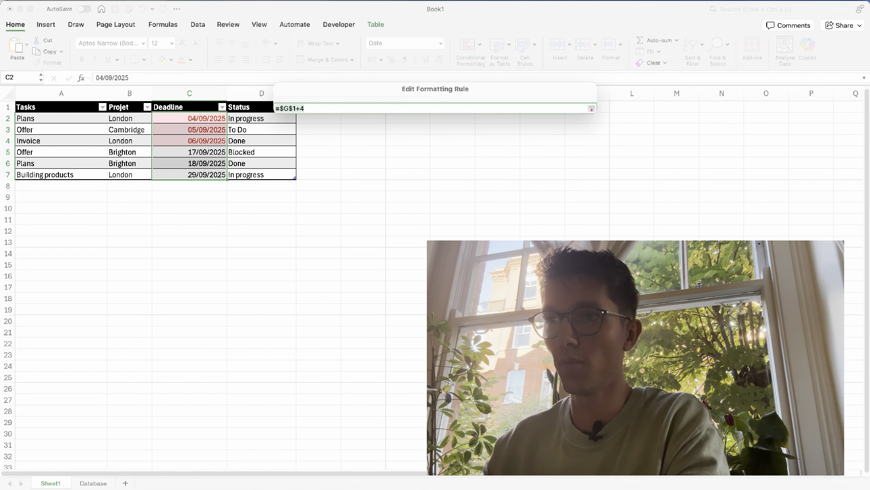
{"action": "left_click", "coordinate": [572, 165]}
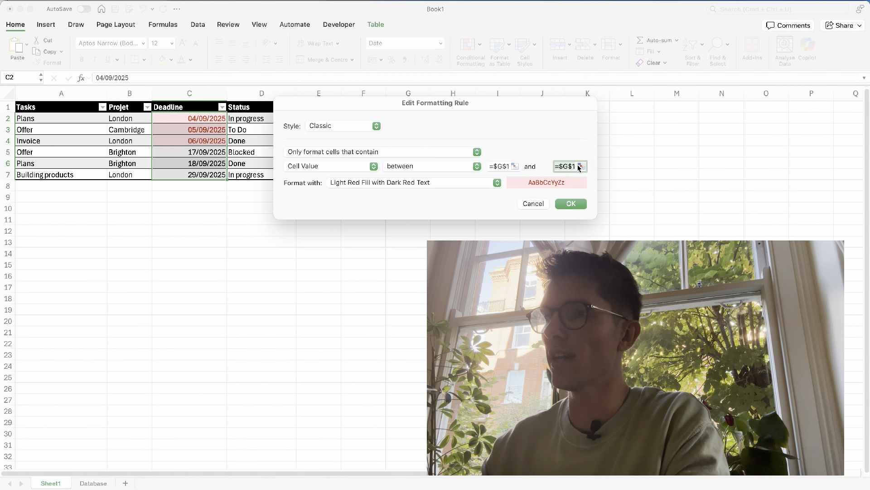
{"action": "left_click", "coordinate": [582, 166]}
{"action": "type", "text": "+3"}
{"action": "key", "text": "BackSpace"}
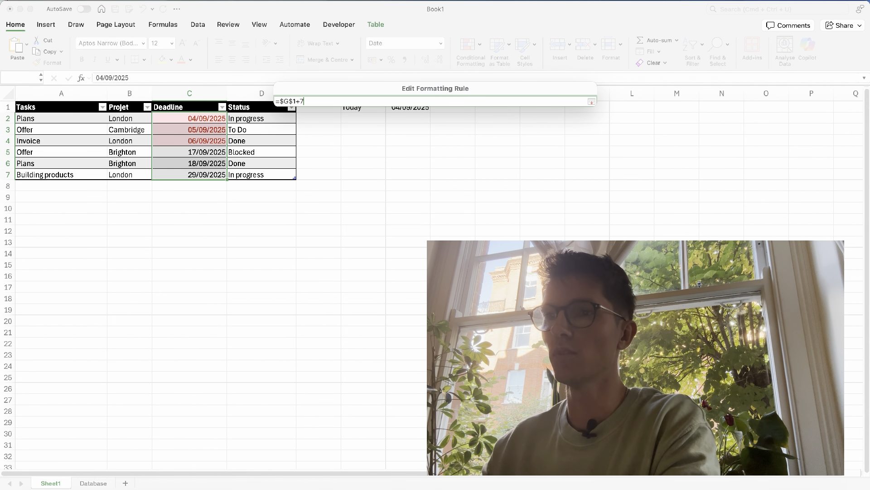
{"action": "left_click", "coordinate": [591, 102]}
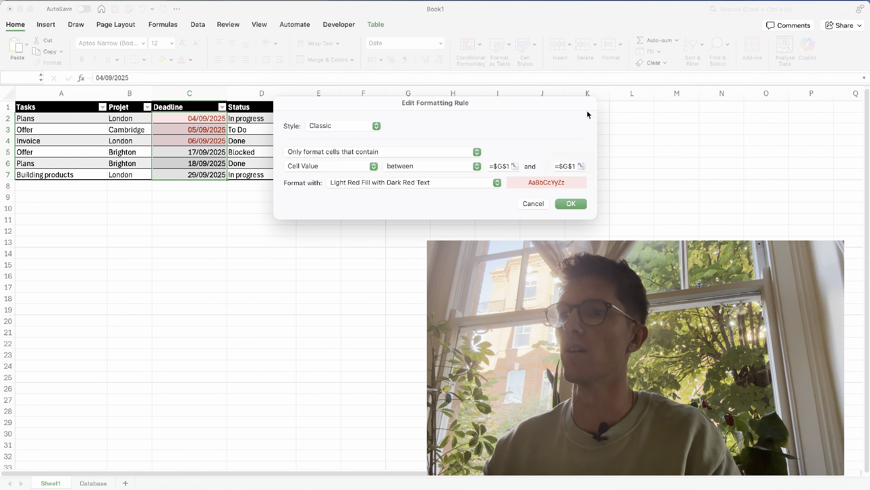
- Format the second deadline rule with Yellow Fill with Dark Yellow Text and save the rule
{"action": "left_click", "coordinate": [498, 182]}
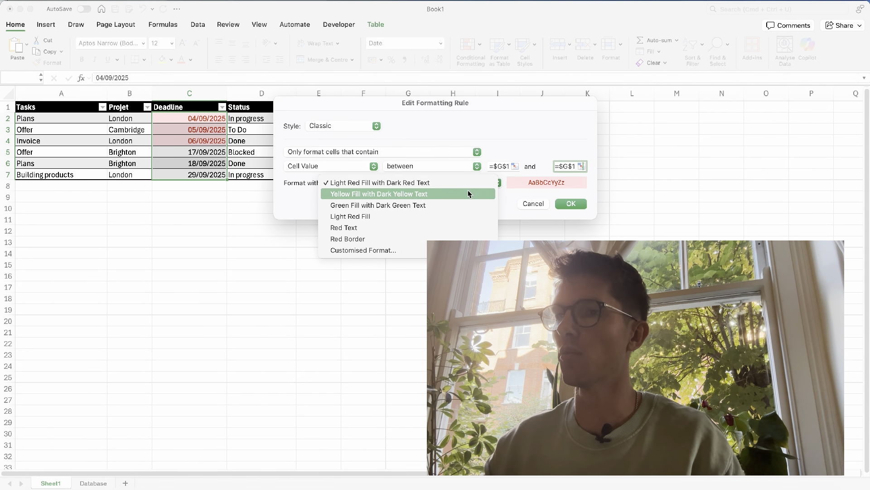
{"action": "left_click", "coordinate": [466, 195]}
{"action": "left_click", "coordinate": [571, 204]}
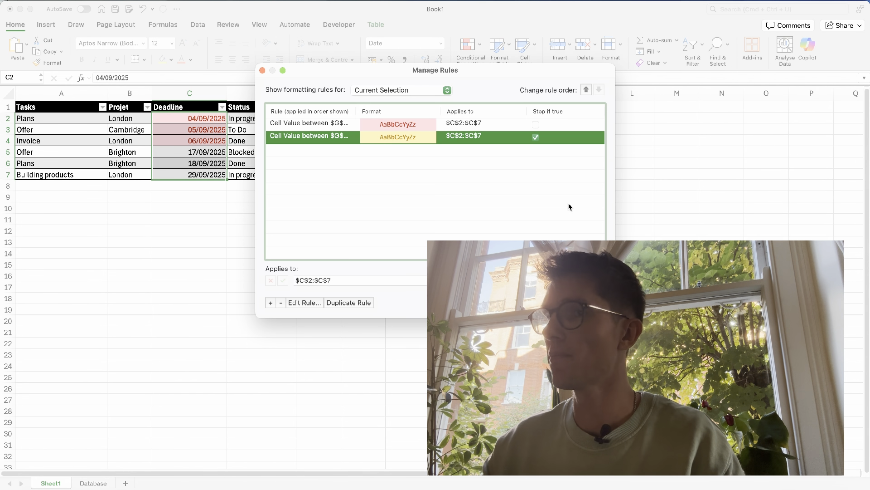
- Close the rules manager and change the deadline in cell C5 to 10/09/2025
{"action": "key", "text": "Return"}
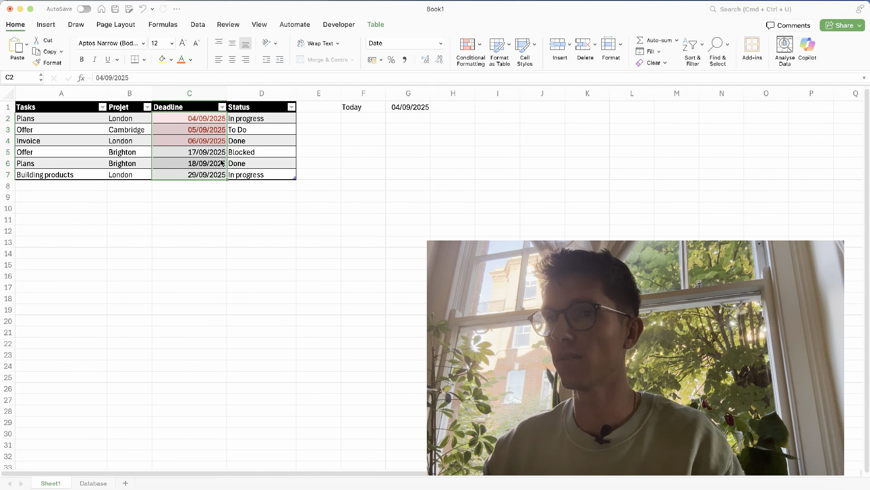
{"action": "left_click", "coordinate": [197, 153]}
{"action": "double_click", "coordinate": [196, 153]}
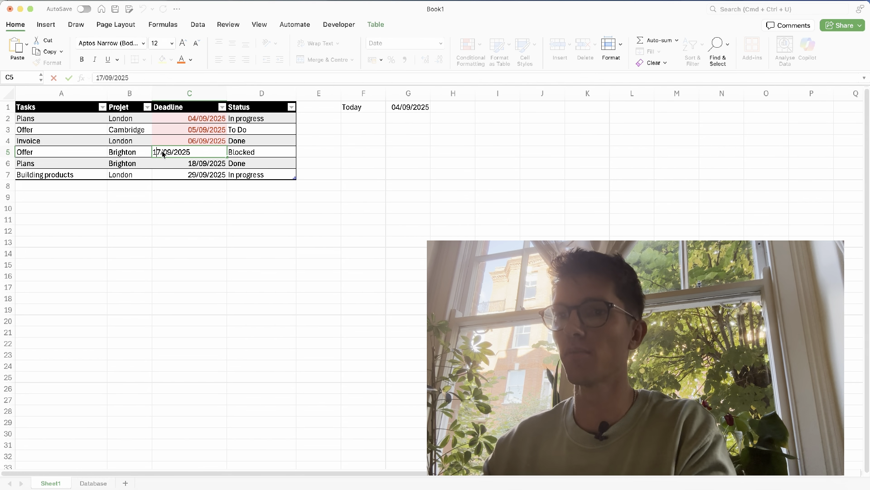
{"action": "key", "text": "BackSpace"}
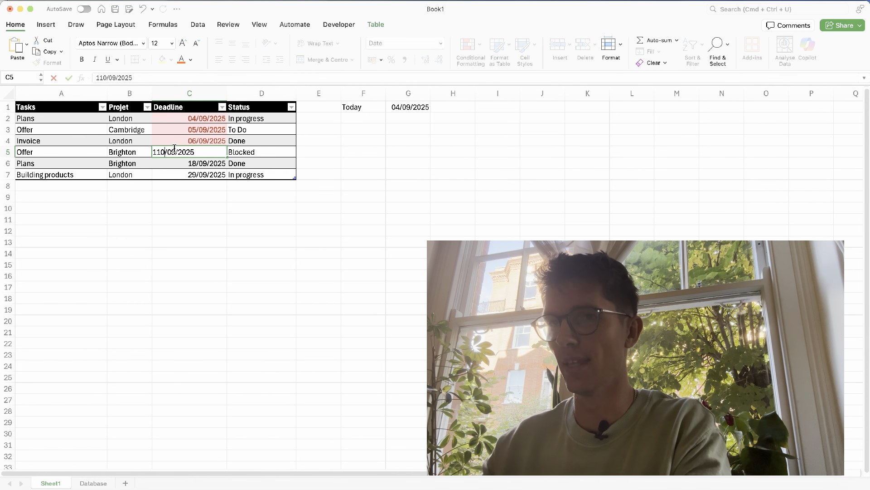
{"action": "type", "text": "0"}
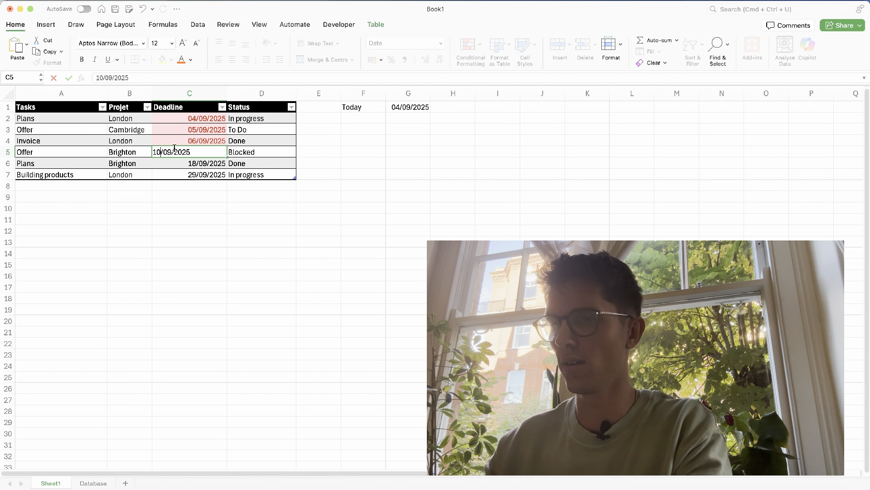
{"action": "key", "text": "Return"}
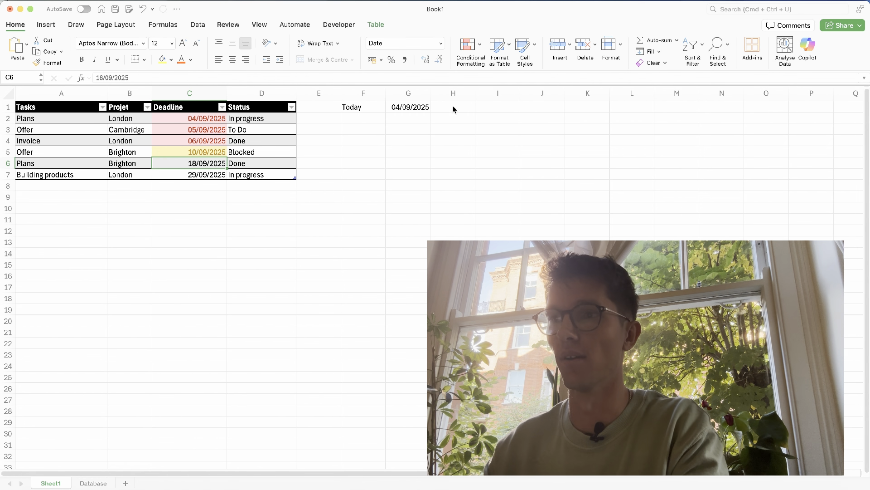
- Duplicate the yellow conditional formatting rule that applies to the deadlines in C2:C7
{"action": "left_click", "coordinate": [468, 45]}
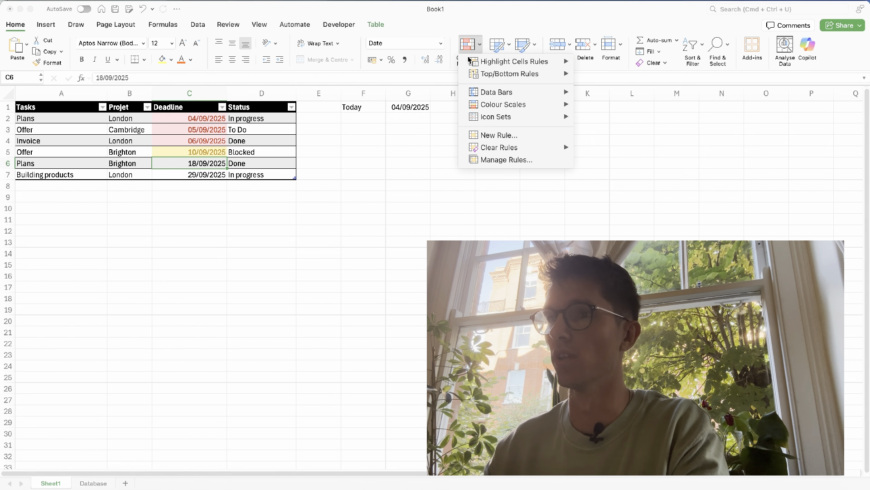
{"action": "left_click", "coordinate": [489, 160]}
{"action": "left_click", "coordinate": [317, 132]}
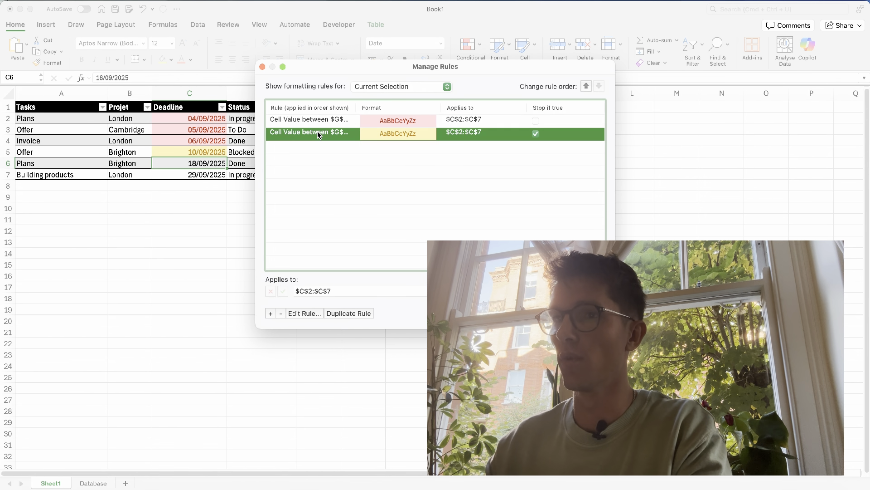
{"action": "left_click", "coordinate": [349, 313]}
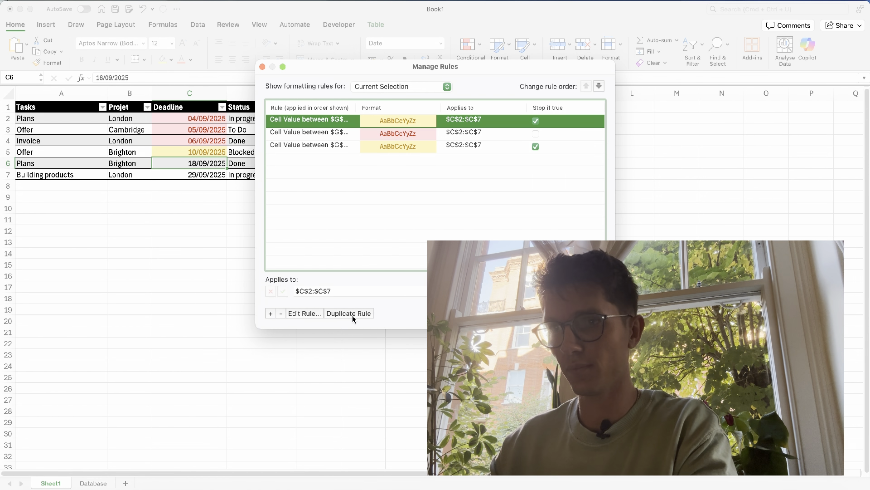
- Edit the duplicated deadline rule so it matches cell values greater than or equal to =$G$1+8
{"action": "double_click", "coordinate": [341, 120]}
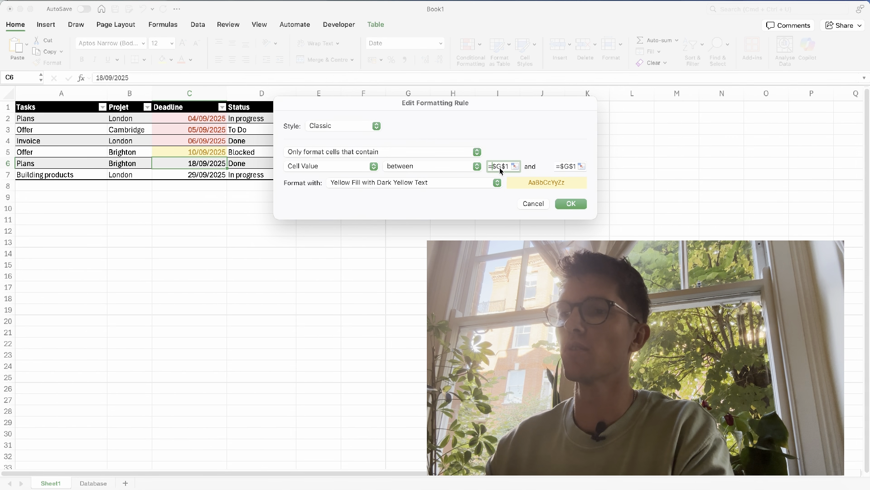
{"action": "type", "text": "+4"}
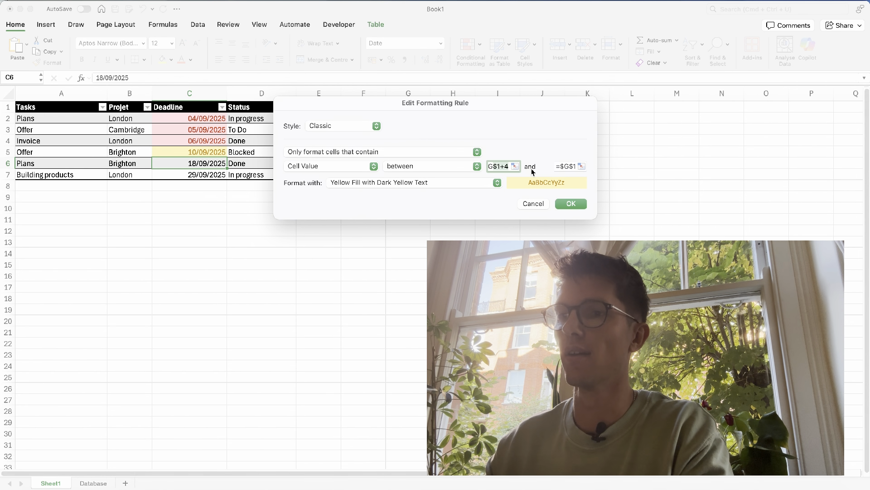
{"action": "left_click", "coordinate": [473, 169]}
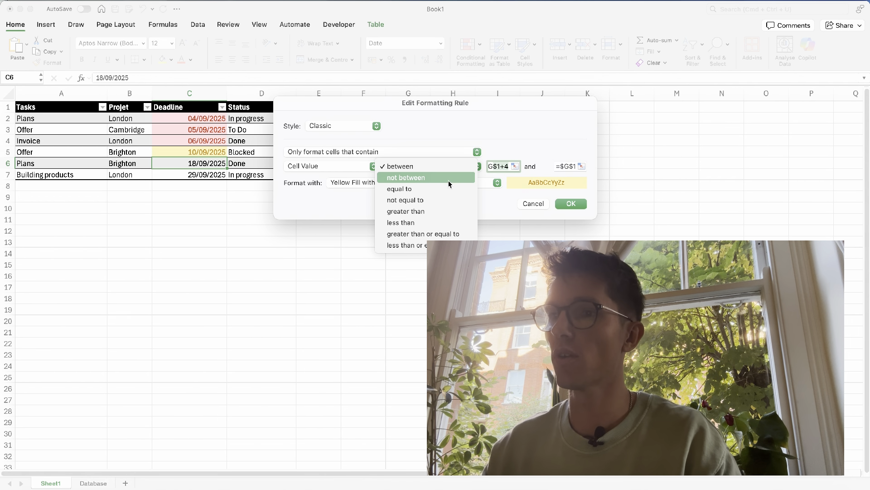
{"action": "left_click", "coordinate": [436, 234]}
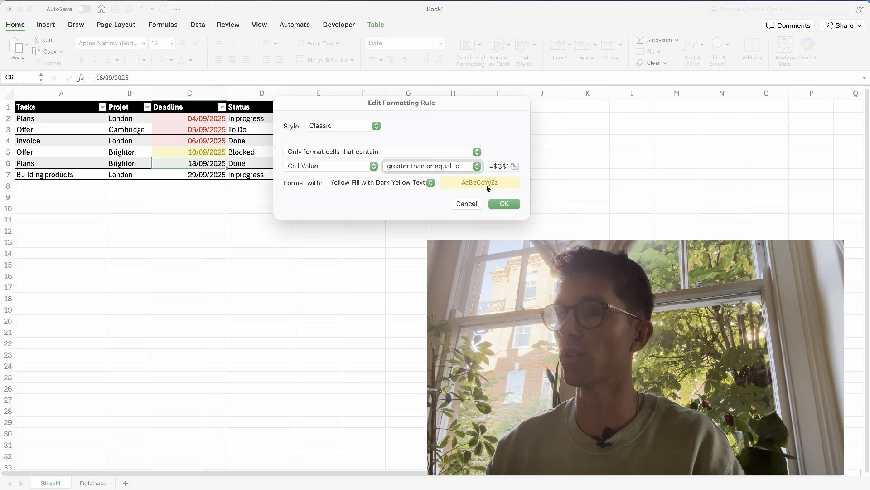
{"action": "left_click", "coordinate": [513, 166]}
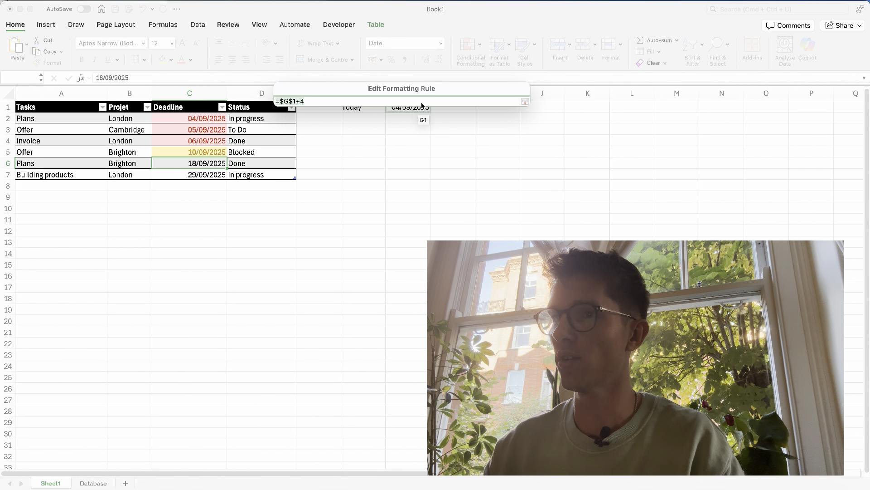
{"action": "key", "text": "BackSpace"}
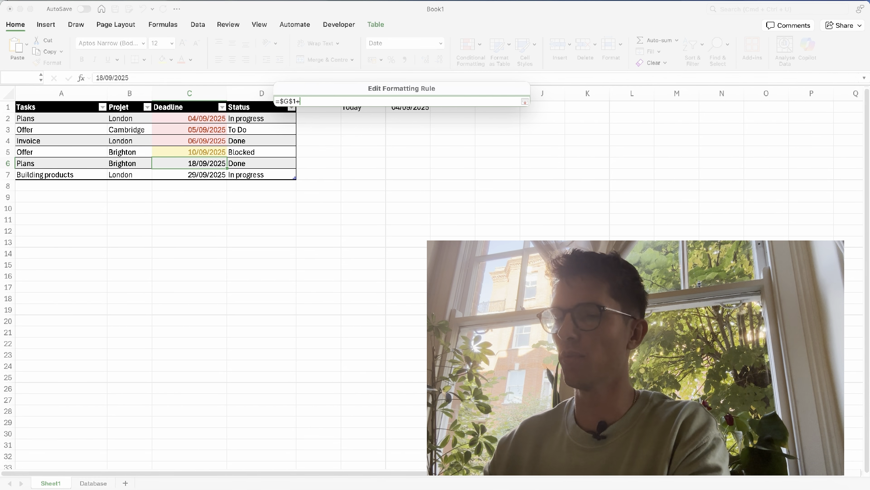
{"action": "key", "text": "Return"}
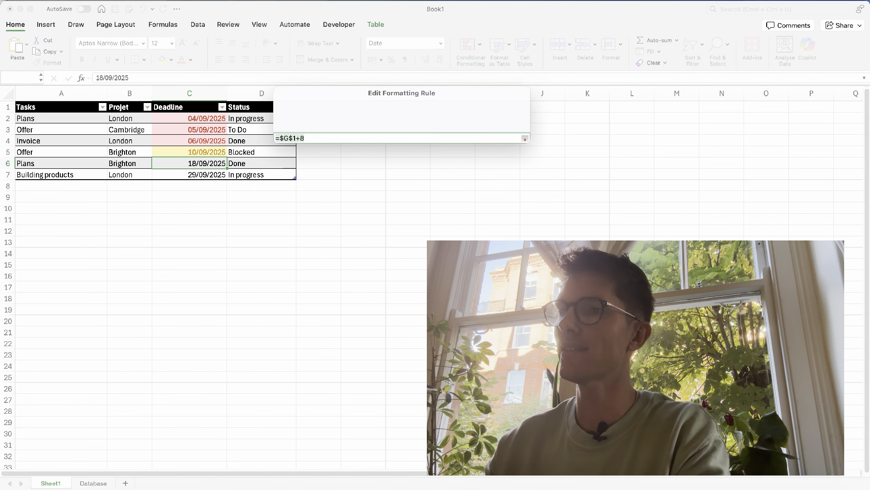
- Format the new deadline rule with Green Fill with Dark Green Text and apply the rules
{"action": "left_click", "coordinate": [426, 185]}
{"action": "left_click", "coordinate": [409, 192]}
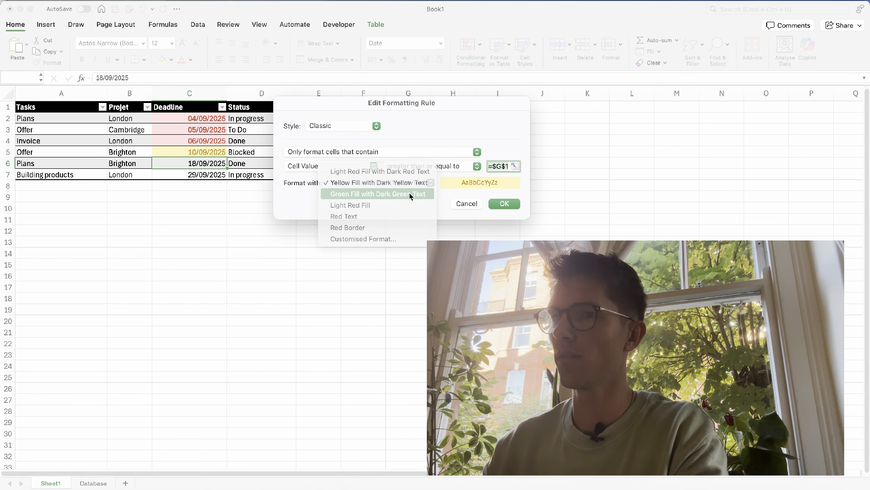
{"action": "left_click", "coordinate": [508, 207]}
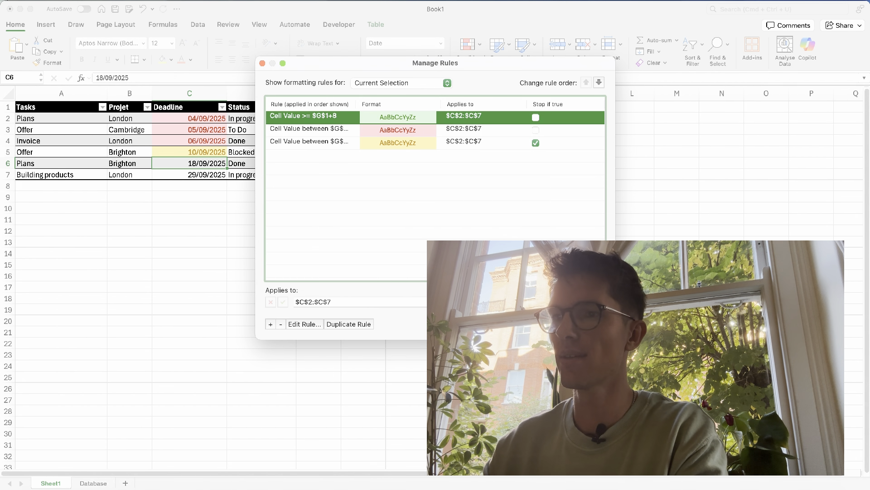
{"action": "left_click", "coordinate": [588, 325]}
{"action": "left_click", "coordinate": [174, 134]}
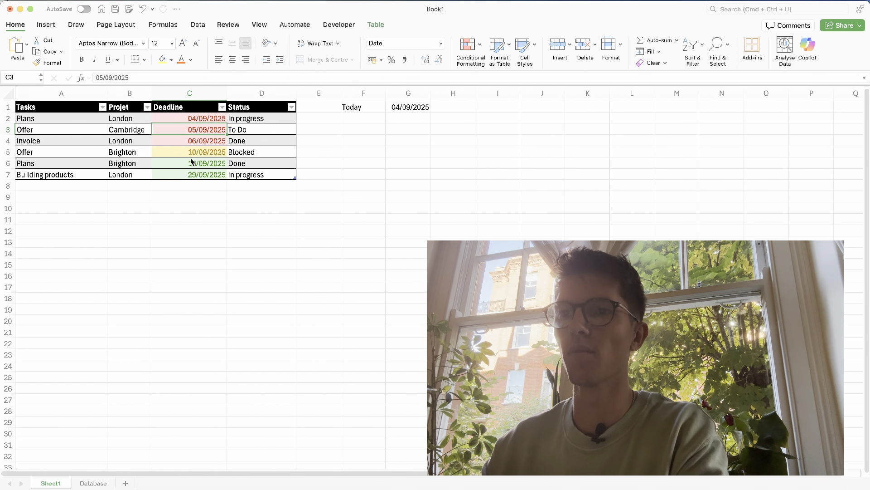
- Add "New task" in cell A8 below the table and choose Cambridge as its project
{"action": "left_click", "coordinate": [68, 185]}
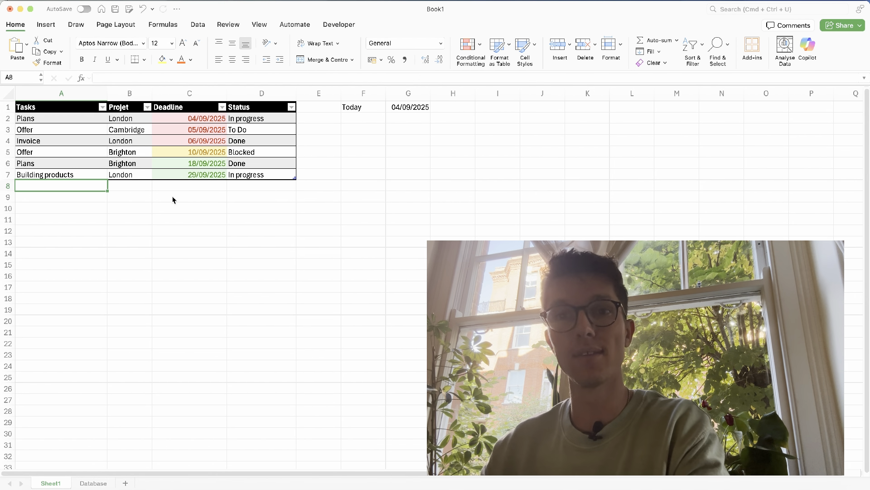
{"action": "type", "text": "New ta"}
{"action": "key", "text": "BackSpace"}
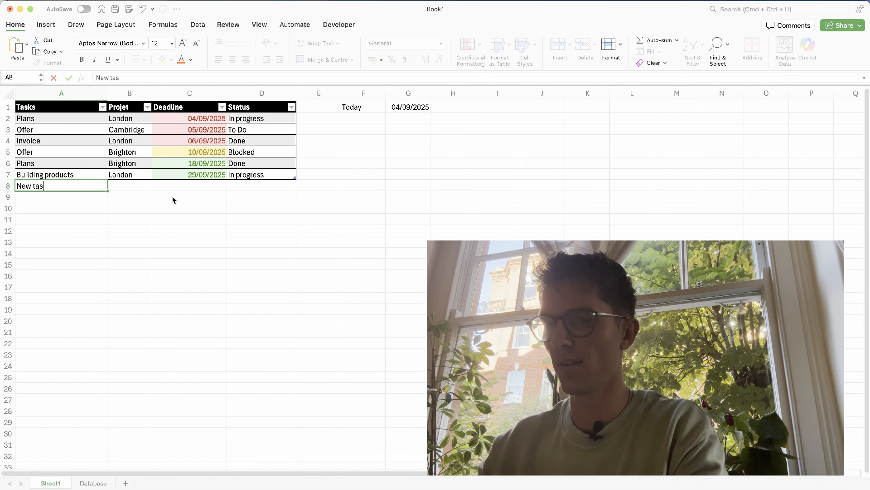
{"action": "type", "text": "ask"}
{"action": "key", "text": "Tab"}
{"action": "left_click", "coordinate": [157, 185]}
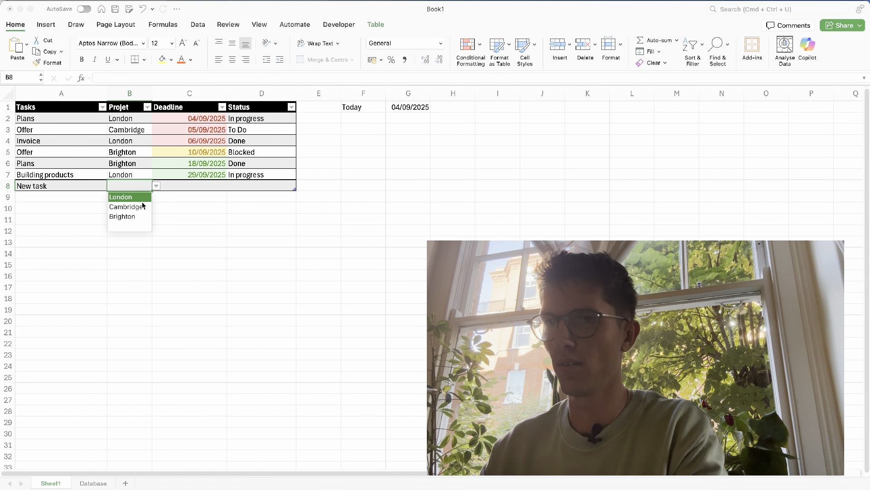
{"action": "left_click", "coordinate": [140, 203]}
- Give the new task in row 8 the deadline 03/10/2025 and the status To Do
{"action": "left_click", "coordinate": [191, 187]}
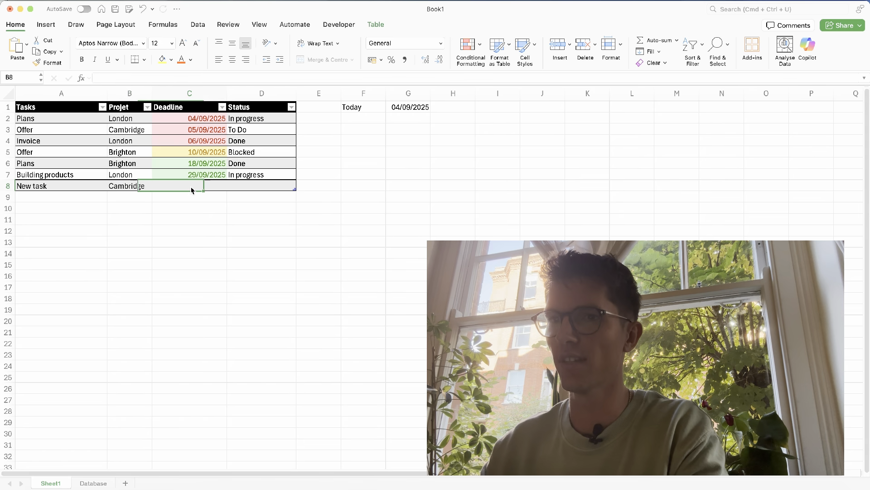
{"action": "left_click", "coordinate": [237, 188]}
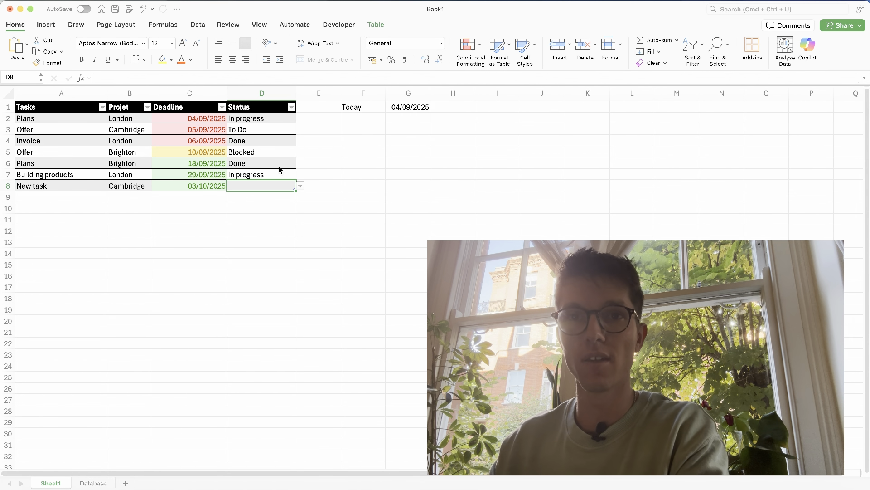
{"action": "left_click", "coordinate": [301, 185]}
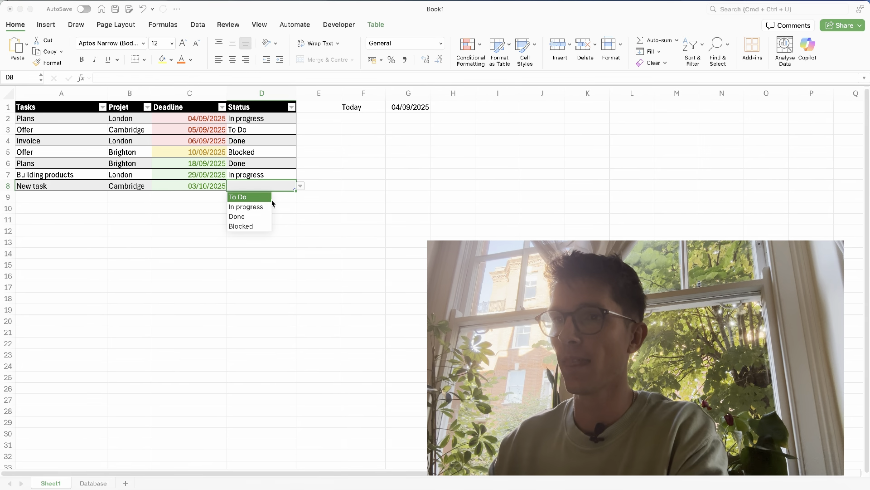
{"action": "left_click", "coordinate": [242, 197]}
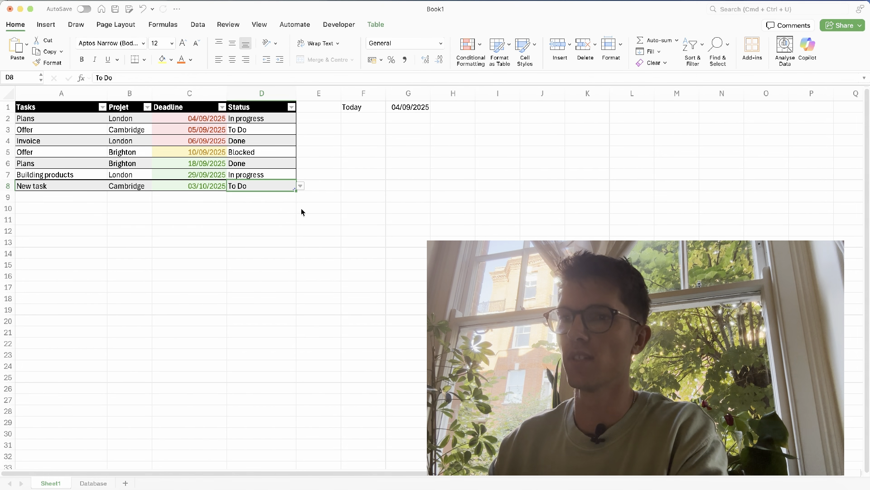
- Create a Classic conditional formatting rule for the statuses in D2:D8 that only formats cells containing specific text
{"action": "left_click", "coordinate": [264, 119]}
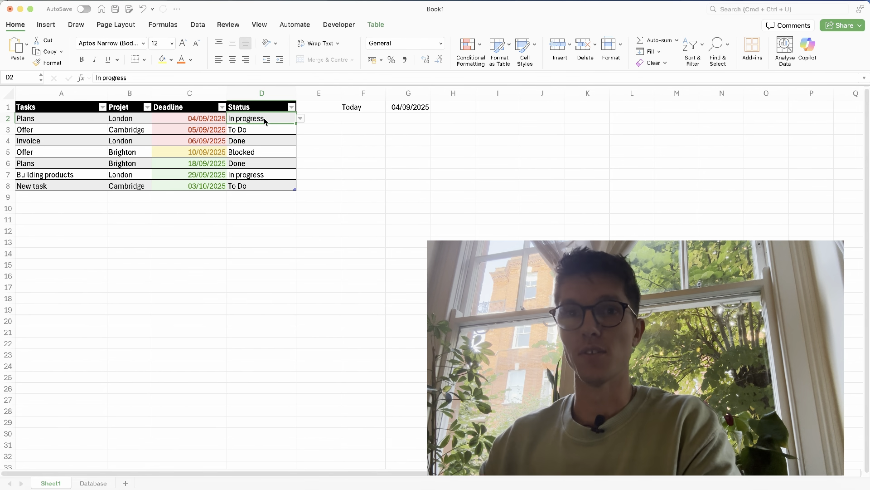
{"action": "key", "text": "super+shift+Down"}
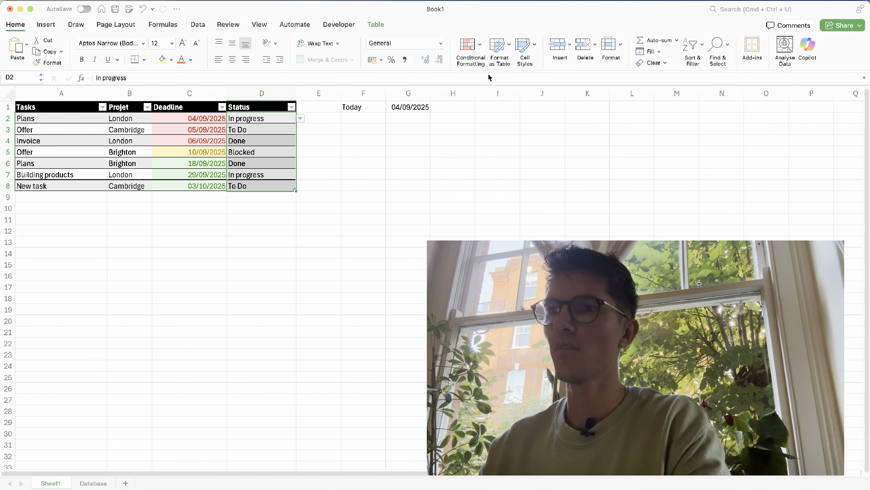
{"action": "left_click", "coordinate": [469, 53]}
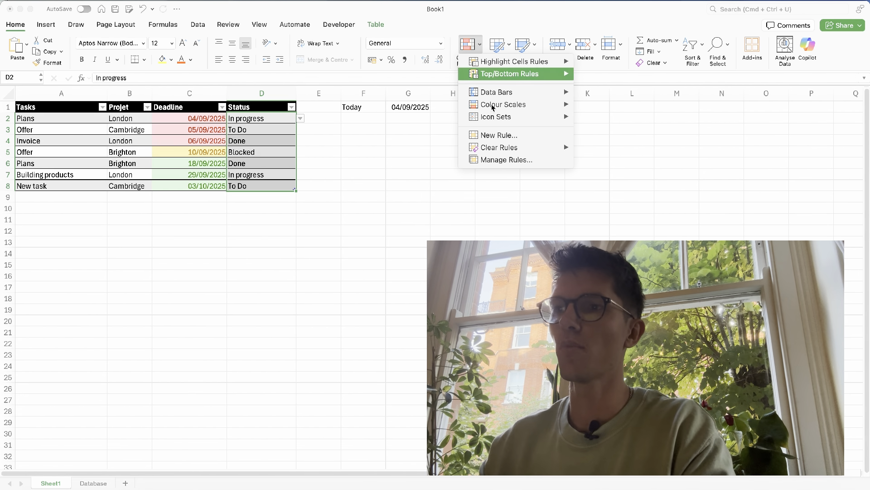
{"action": "left_click", "coordinate": [498, 135]}
{"action": "left_click", "coordinate": [428, 125]}
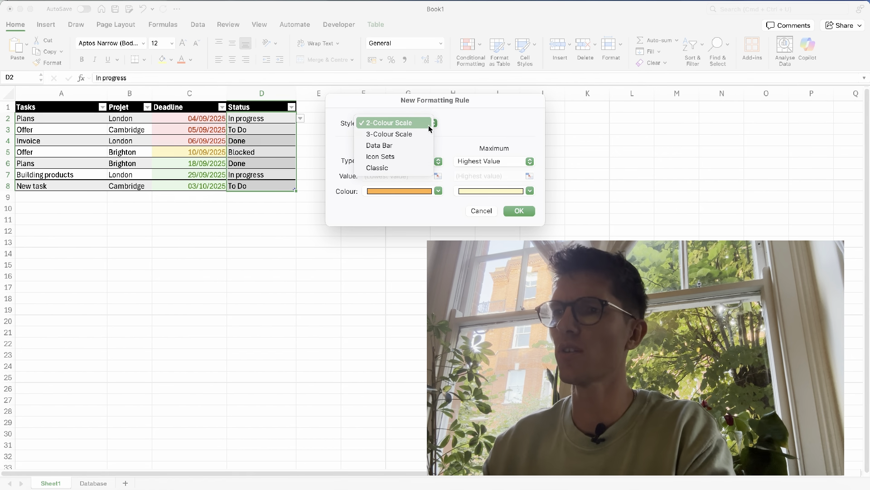
{"action": "left_click", "coordinate": [406, 167]}
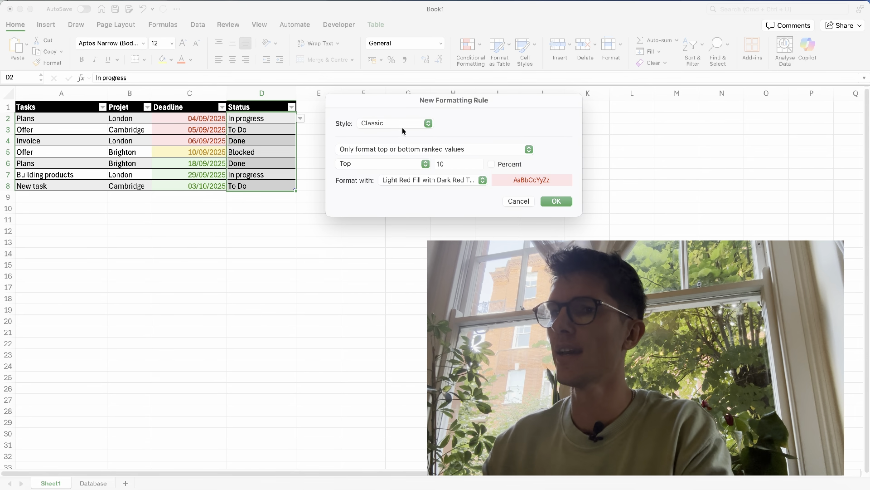
{"action": "left_click", "coordinate": [399, 146]}
{"action": "left_click", "coordinate": [397, 142]}
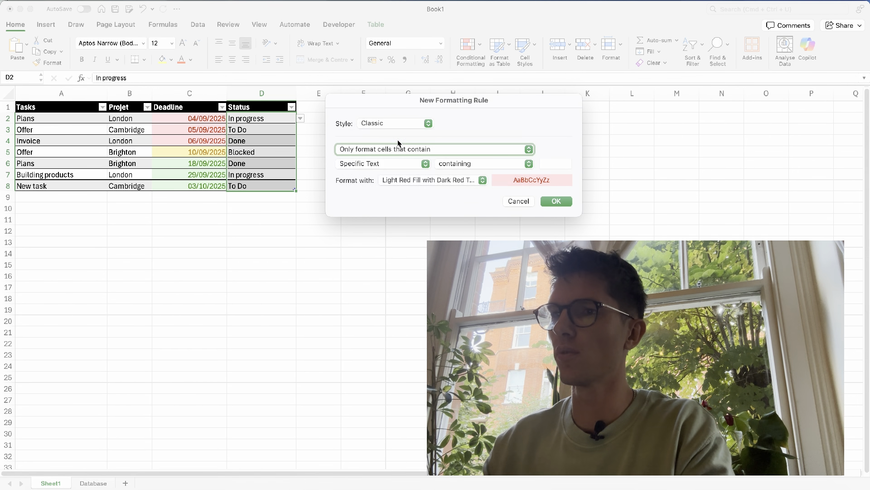
- Set the status rule to match text containing "To Do" with the light red fill and dark red text, and save it
{"action": "left_click", "coordinate": [551, 162]}
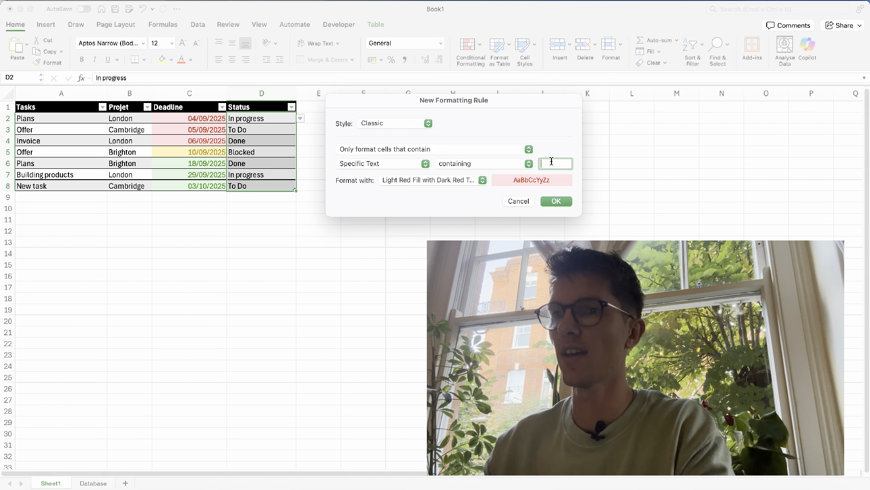
{"action": "type", "text": "To D"}
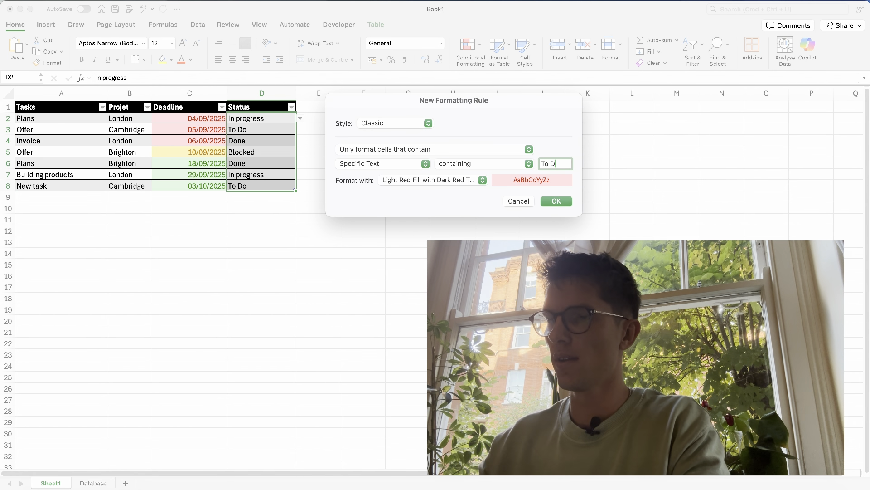
{"action": "type", "text": "p"}
{"action": "key", "text": "BackSpace"}
{"action": "type", "text": "o"}
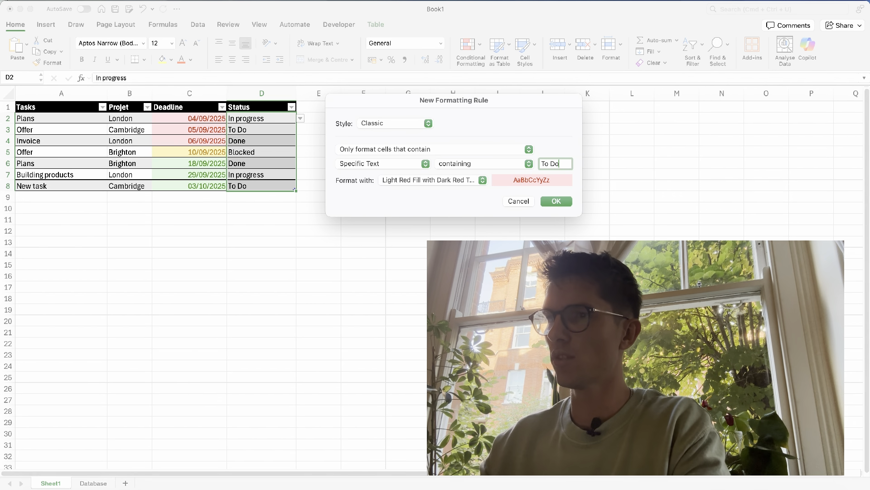
{"action": "left_click", "coordinate": [556, 201]}
- Add another Classic conditional formatting rule for the statuses in D2:D8 that only formats cells containing specific text
{"action": "left_click", "coordinate": [472, 56]}
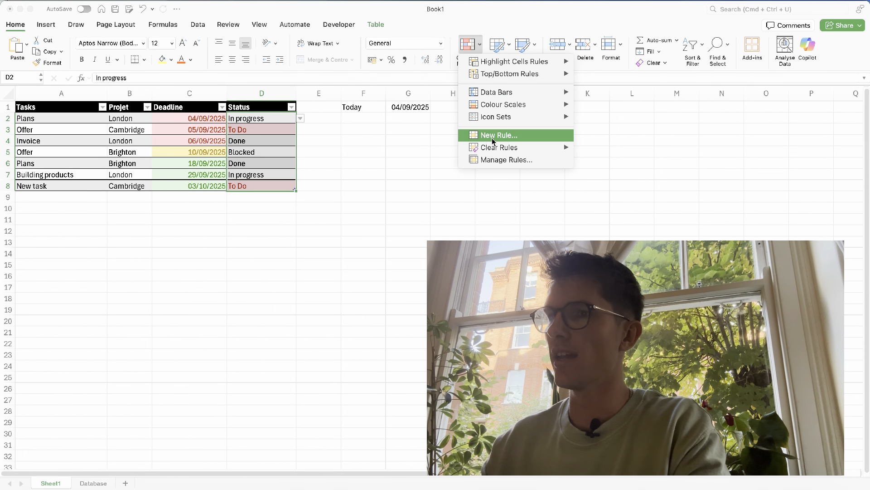
{"action": "left_click", "coordinate": [485, 134]}
{"action": "left_click", "coordinate": [399, 123]}
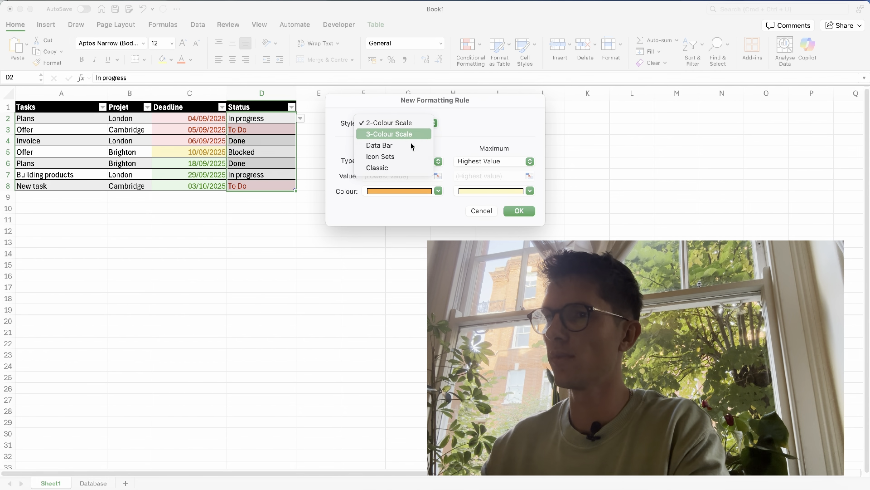
{"action": "left_click", "coordinate": [386, 169]}
{"action": "left_click", "coordinate": [425, 150]}
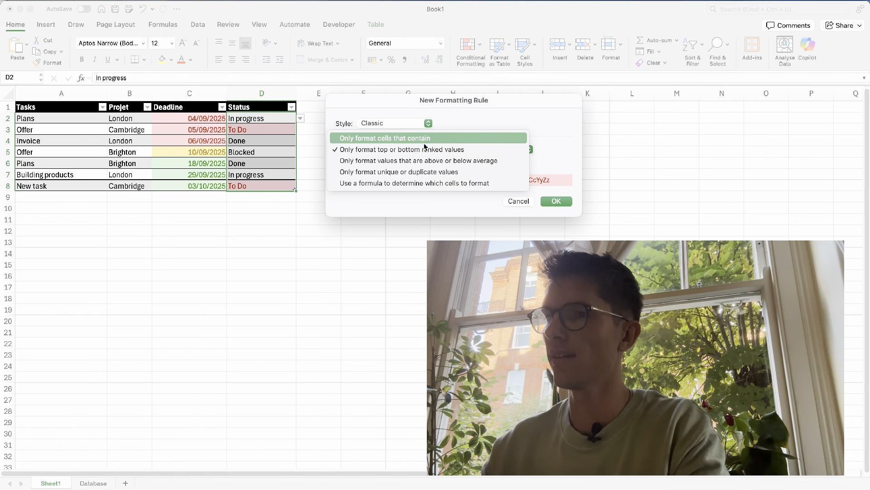
{"action": "left_click", "coordinate": [435, 138]}
- Make the rule match text containing "In progress" with the yellow fill and dark yellow text, and save it
{"action": "left_click", "coordinate": [561, 161]}
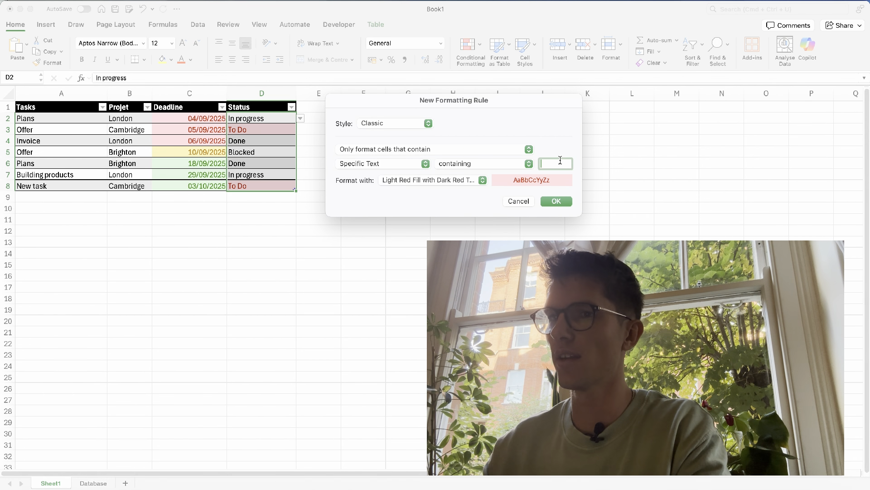
{"action": "type", "text": "In progress"}
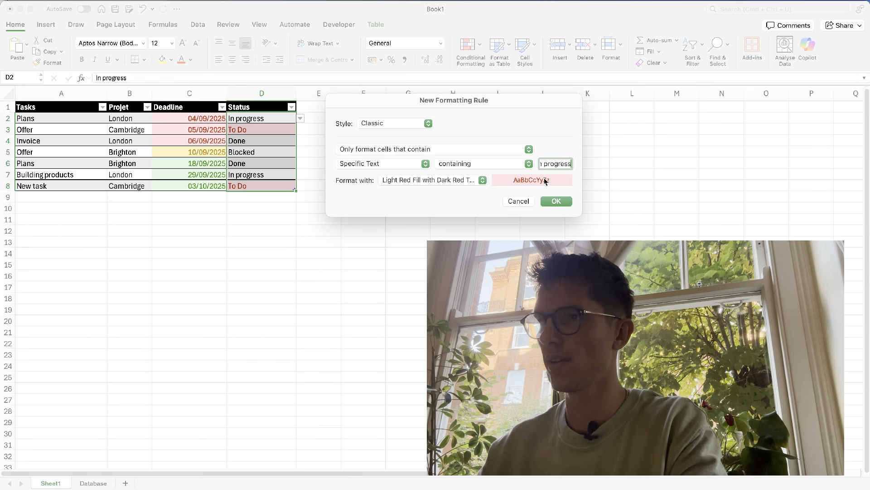
{"action": "left_click", "coordinate": [478, 180]}
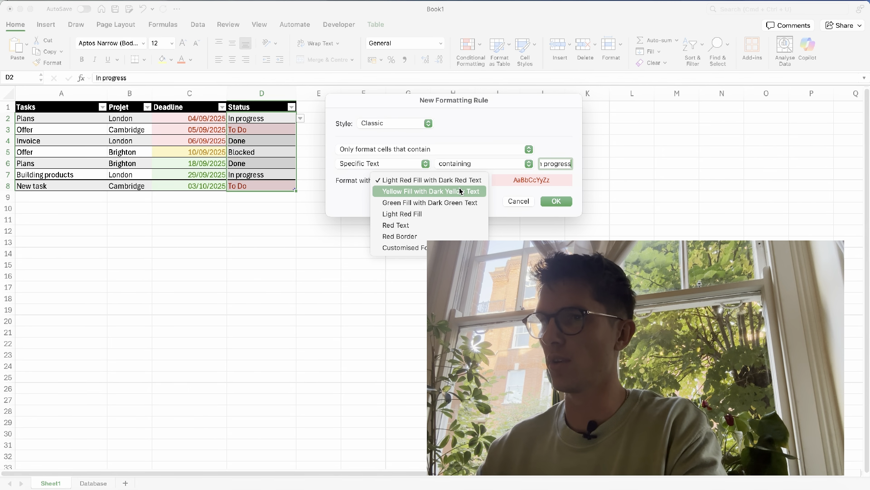
{"action": "left_click", "coordinate": [476, 191]}
{"action": "left_click", "coordinate": [556, 200]}
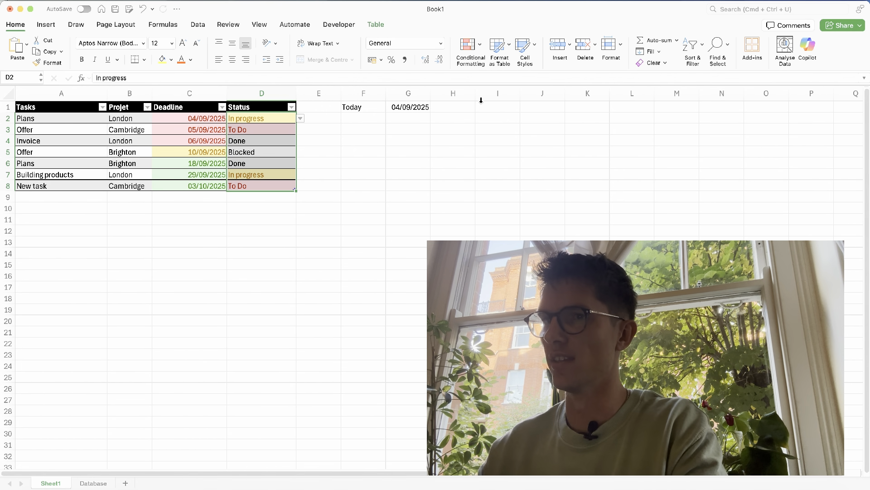
- Start a third Classic conditional formatting rule for D2:D8 that only formats cells containing specific text
{"action": "left_click", "coordinate": [469, 50]}
{"action": "left_click", "coordinate": [493, 137]}
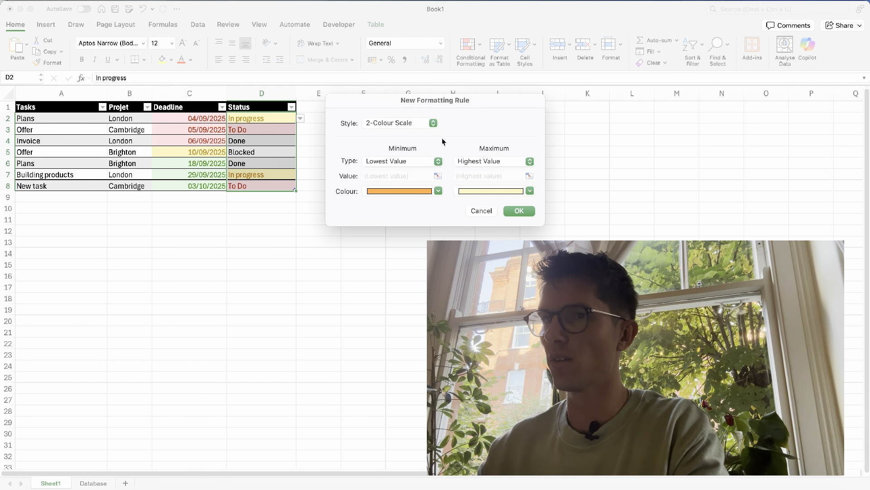
{"action": "left_click", "coordinate": [429, 126]}
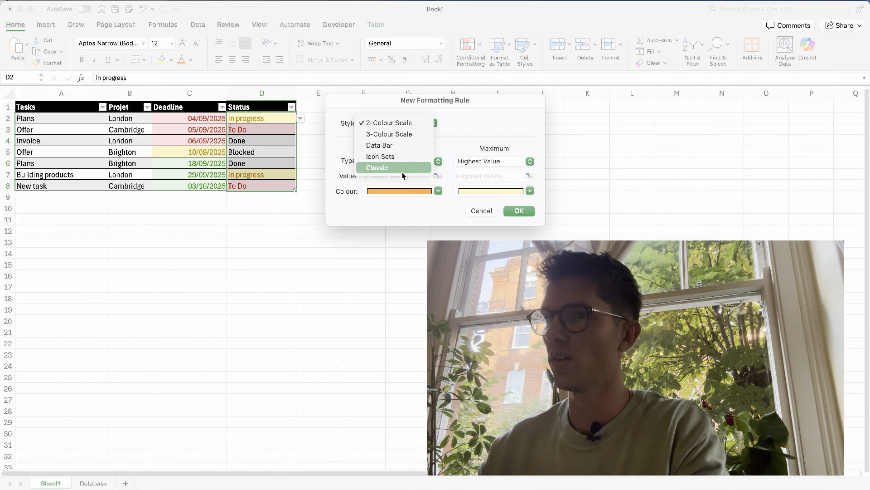
{"action": "left_click", "coordinate": [470, 142]}
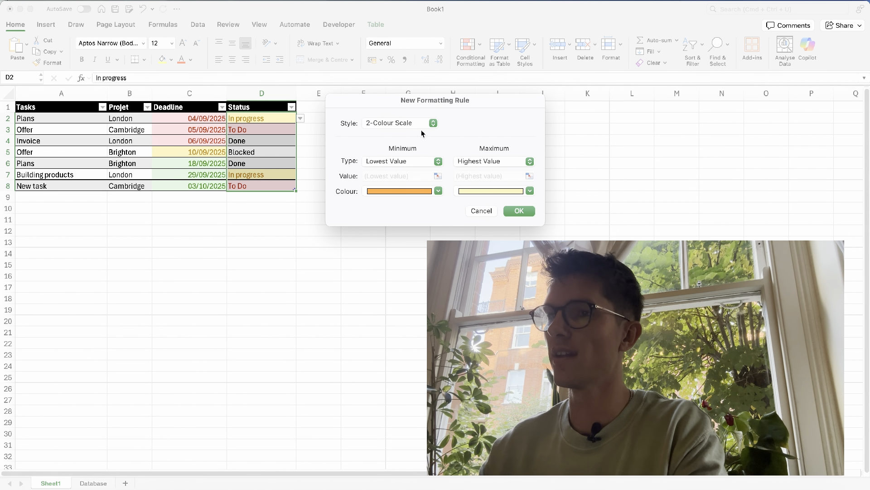
{"action": "left_click", "coordinate": [418, 123]}
{"action": "left_click", "coordinate": [399, 168]}
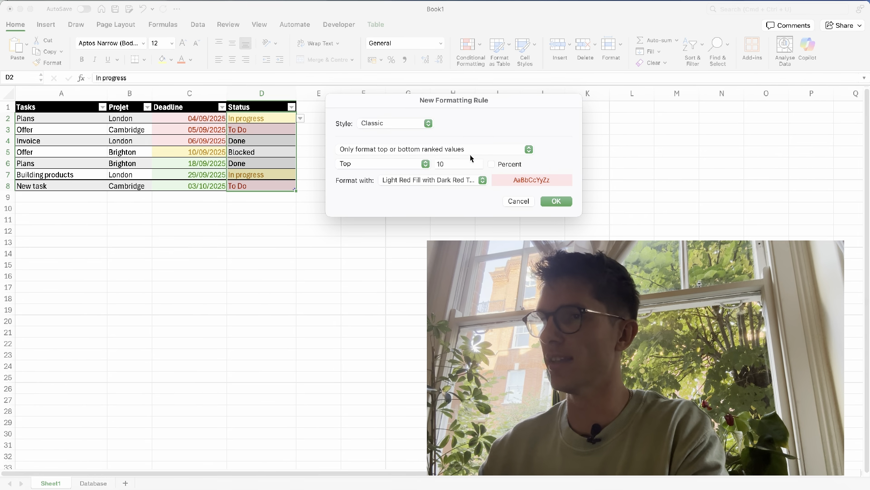
{"action": "left_click", "coordinate": [485, 150]}
{"action": "left_click", "coordinate": [483, 136]}
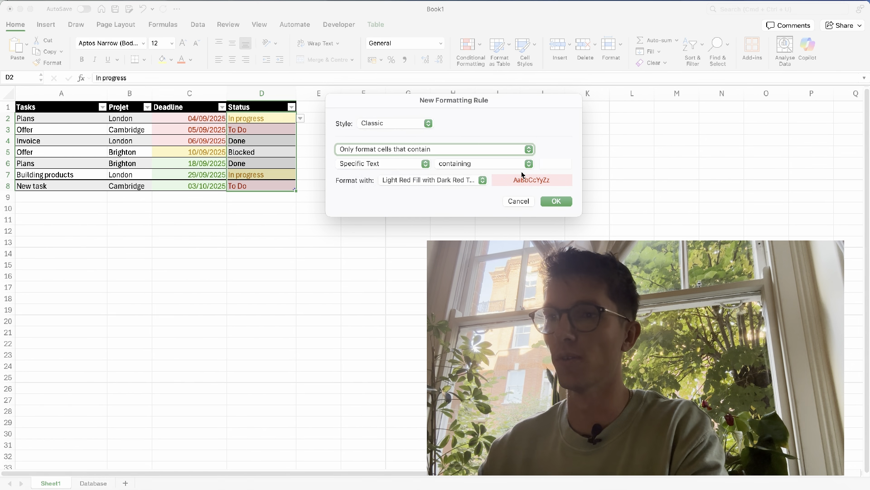
- Make the rule match text containing "Done" with the green fill and dark green text, and save it
{"action": "left_click", "coordinate": [548, 167]}
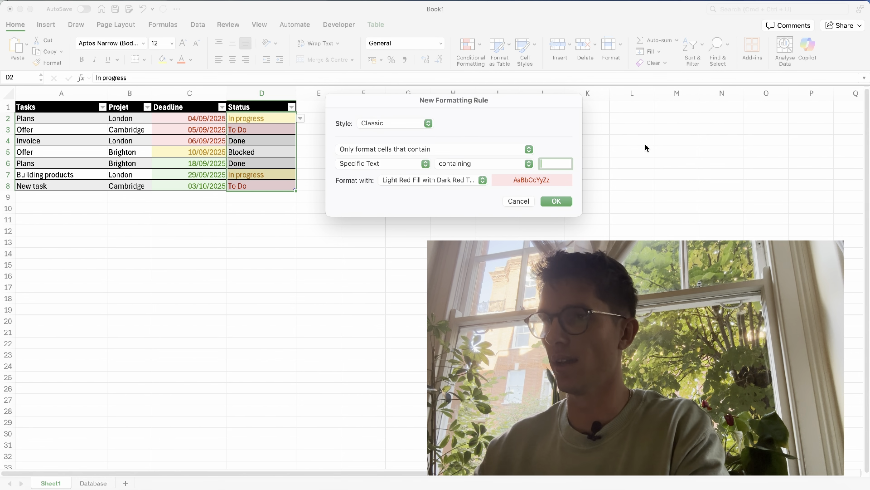
{"action": "type", "text": "Done"}
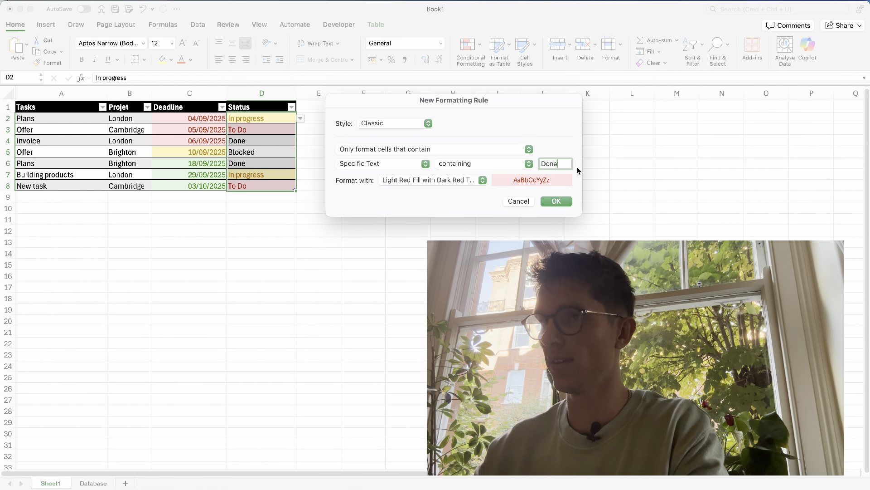
{"action": "left_click", "coordinate": [477, 181]}
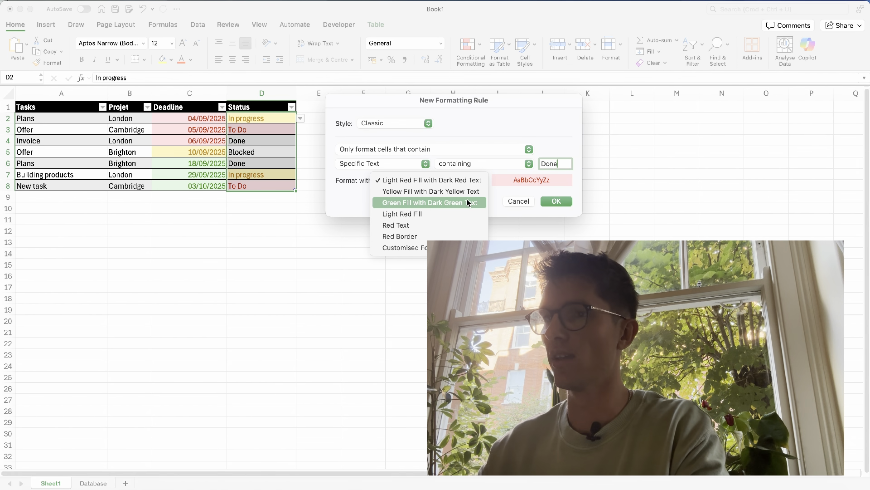
{"action": "left_click", "coordinate": [476, 201]}
{"action": "left_click", "coordinate": [548, 201]}
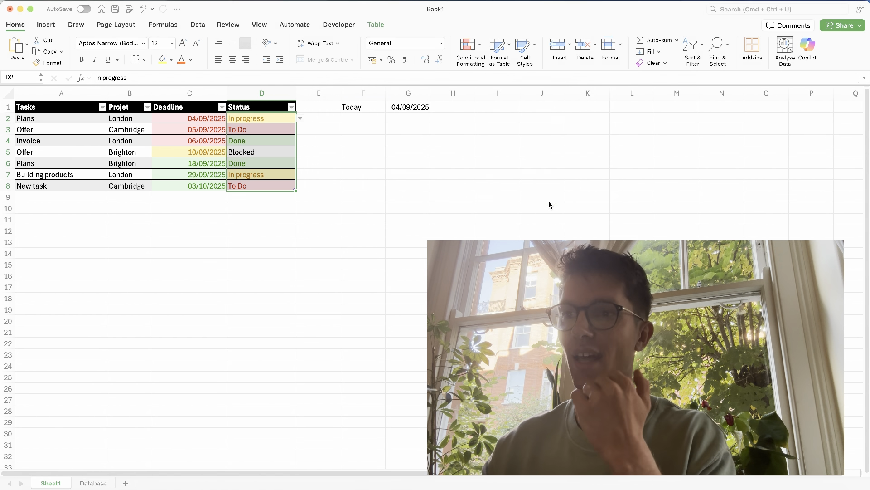
- Look at the sort and filter options of the Status column and close them without changes
{"action": "left_click", "coordinate": [247, 153]}
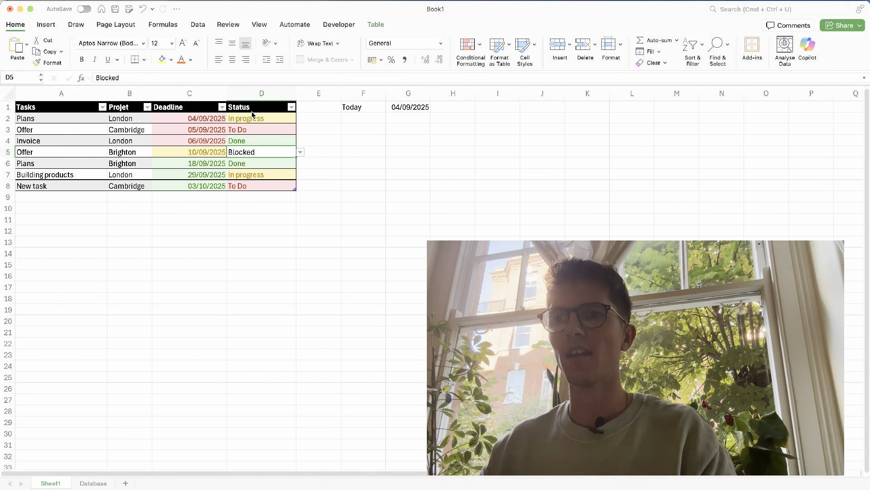
{"action": "left_click", "coordinate": [290, 107]}
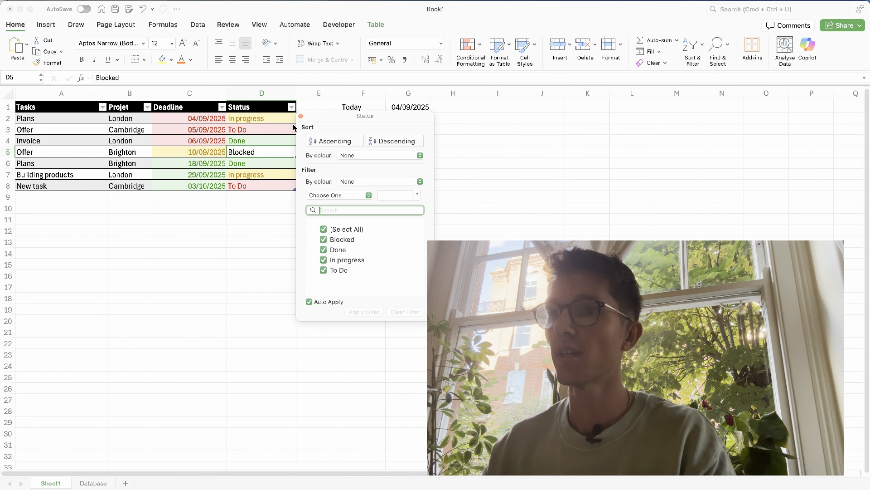
{"action": "left_click", "coordinate": [293, 127]}
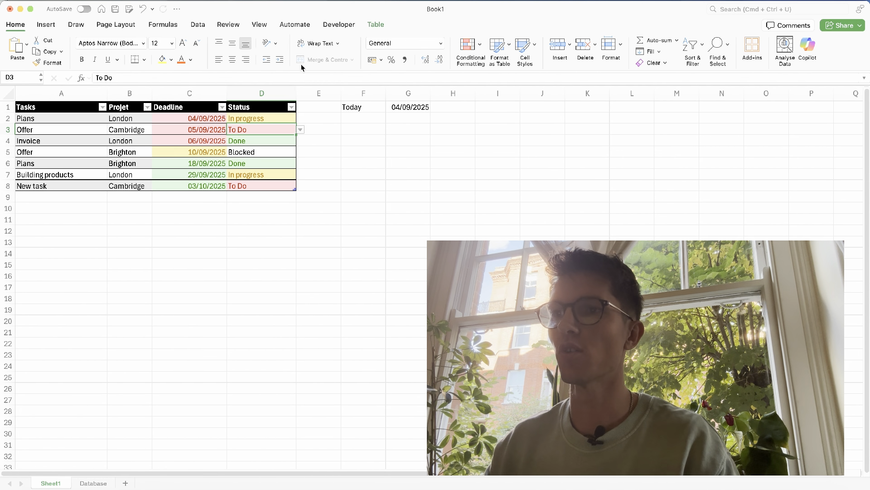
- Insert slicers for the Projet and Status columns of the task table
{"action": "left_click", "coordinate": [380, 26]}
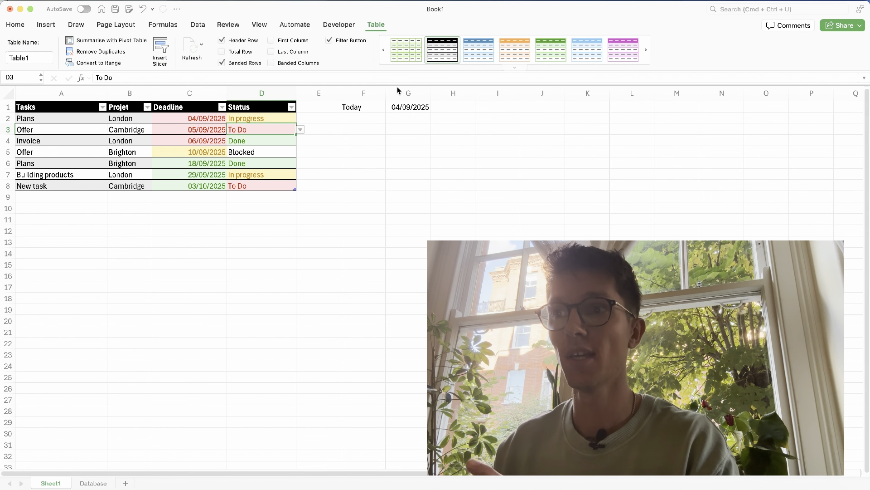
{"action": "left_click", "coordinate": [161, 51]}
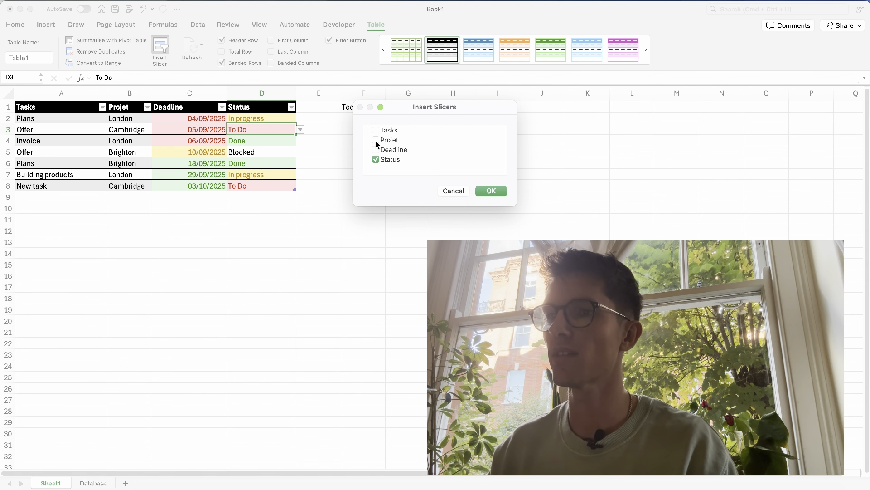
{"action": "left_click", "coordinate": [376, 140]}
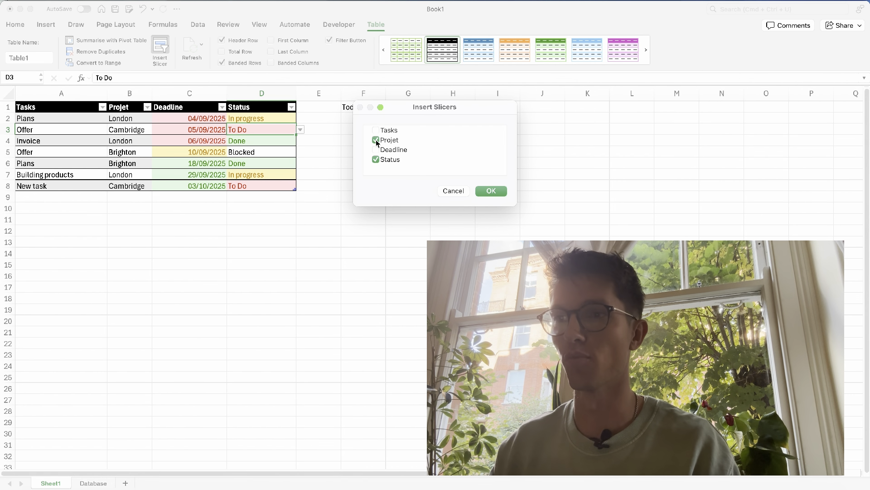
{"action": "left_click", "coordinate": [491, 191]}
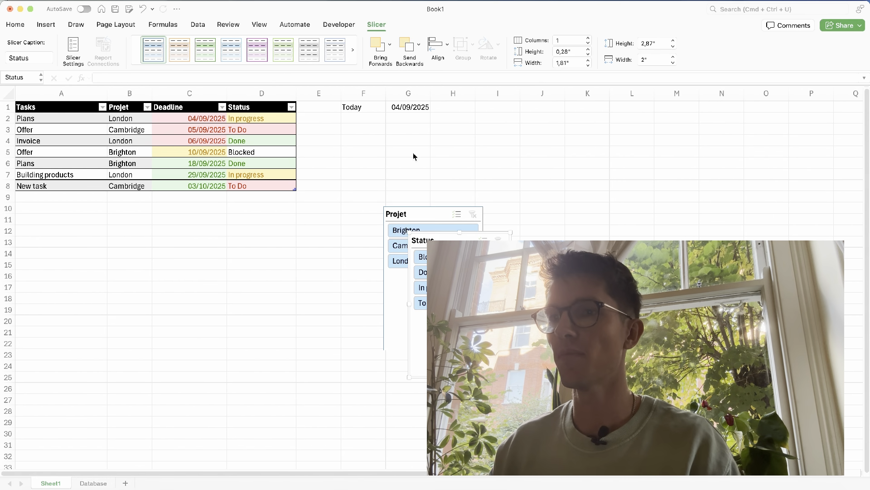
- Place the Projet slicer beside the task table, give it the light green style and shorten it to about 1.67" high
{"action": "left_click_drag", "start_coordinate": [423, 210], "coordinate": [370, 152]}
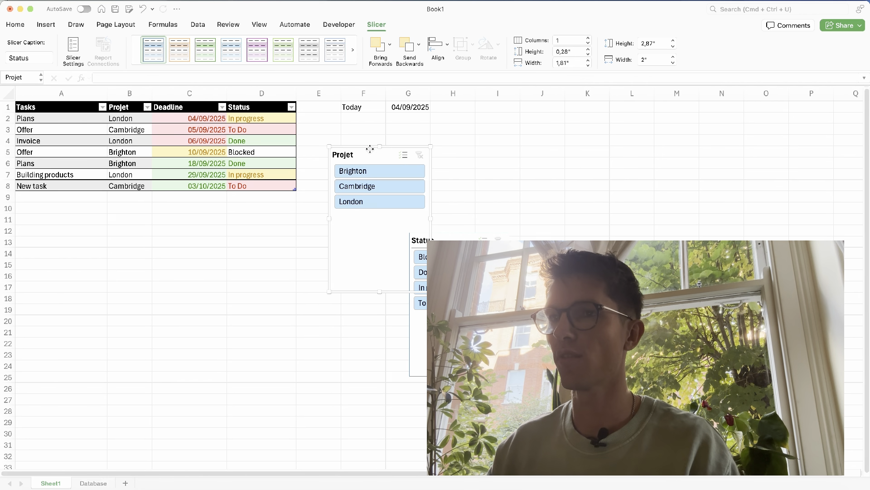
{"action": "left_click", "coordinate": [205, 49]}
{"action": "left_click_drag", "start_coordinate": [383, 296], "coordinate": [381, 231]}
- Place the Status slicer beside the Projet slicer, shorten it to about 1.72" high and give it the light purple style
{"action": "left_click", "coordinate": [457, 233]}
{"action": "left_click_drag", "start_coordinate": [457, 233], "coordinate": [487, 147]}
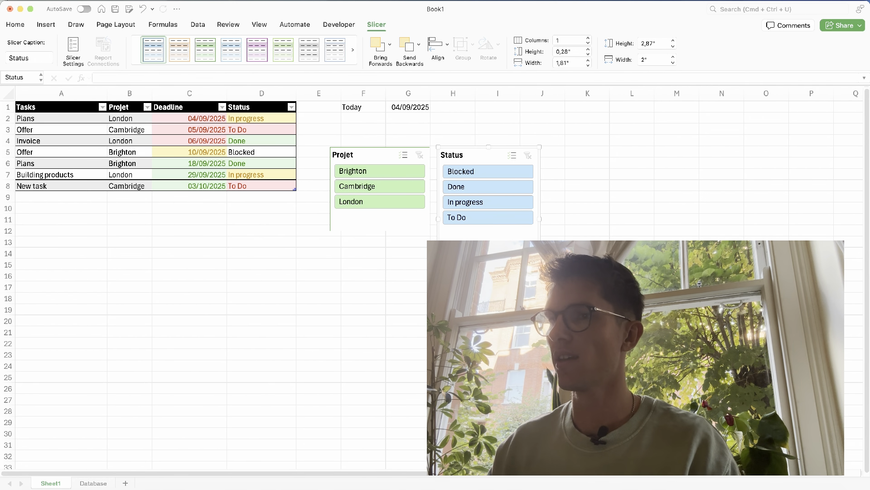
{"action": "left_click_drag", "start_coordinate": [488, 290], "coordinate": [487, 233]}
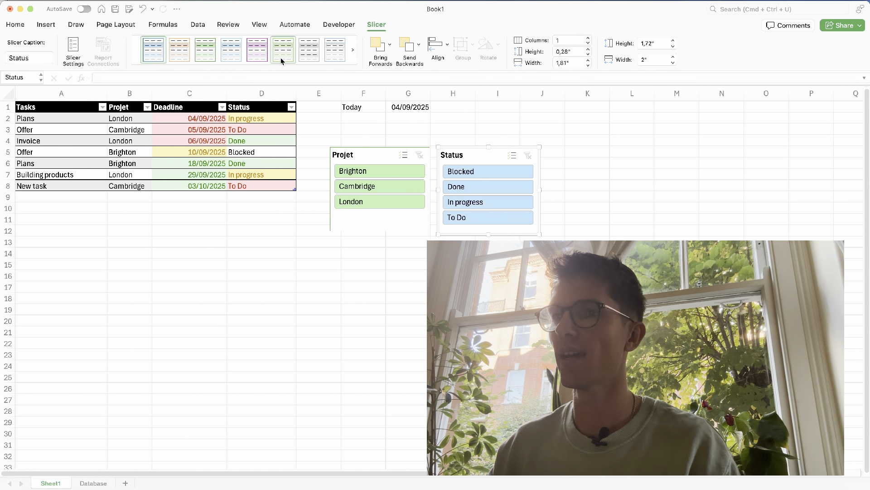
{"action": "left_click", "coordinate": [263, 53]}
- Filter the task table to Brighton with the Projet slicer and clear that filter again
{"action": "left_click", "coordinate": [410, 229]}
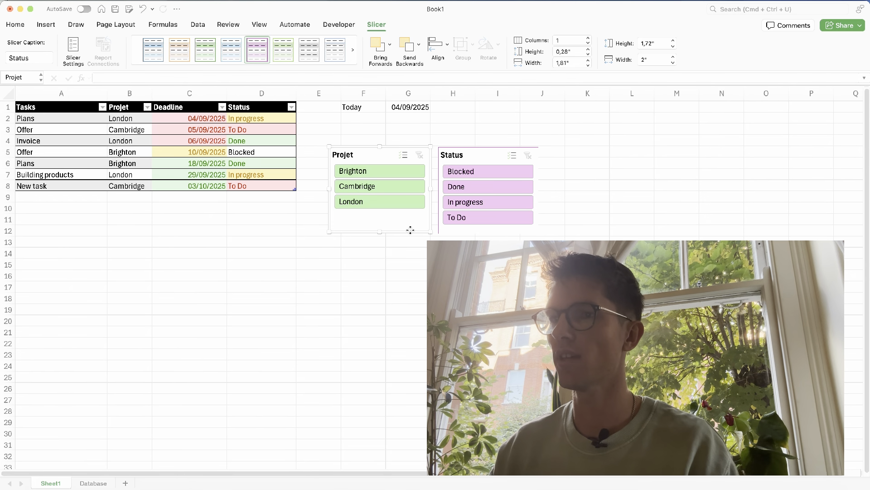
{"action": "left_click", "coordinate": [385, 177]}
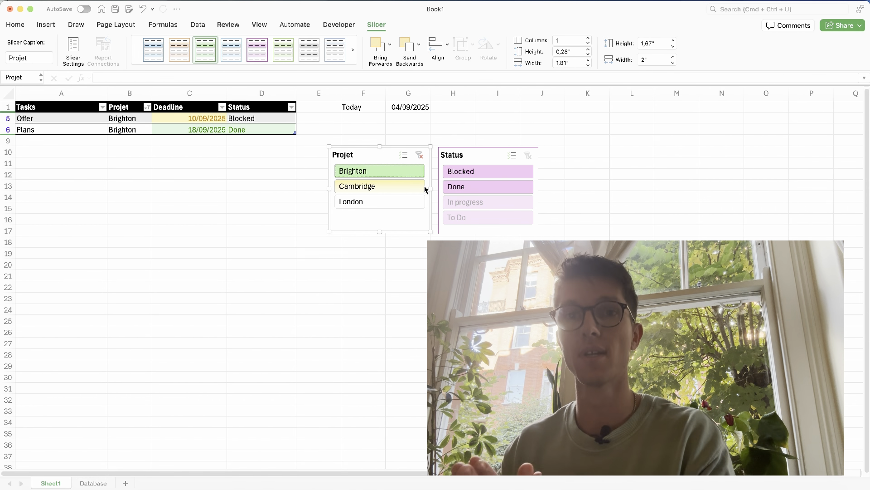
{"action": "left_click", "coordinate": [420, 155]}
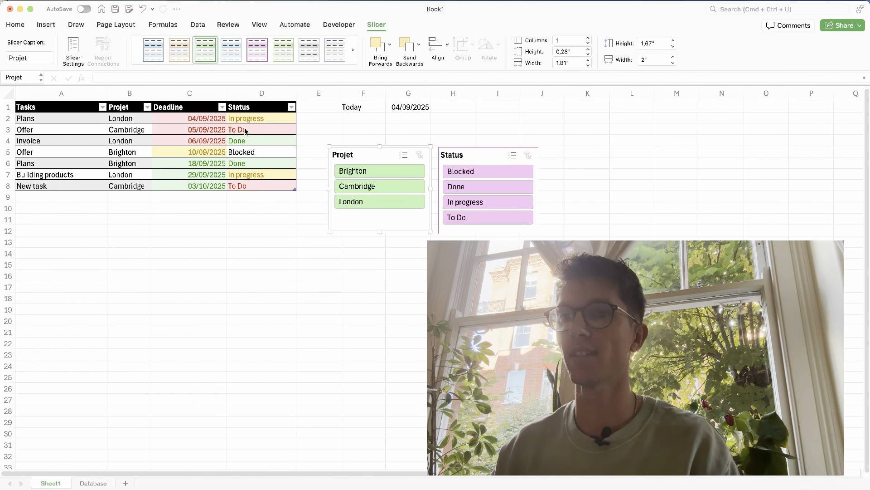
- Sort the task table by Deadline in ascending order
{"action": "left_click", "coordinate": [222, 108]}
{"action": "left_click", "coordinate": [266, 142]}
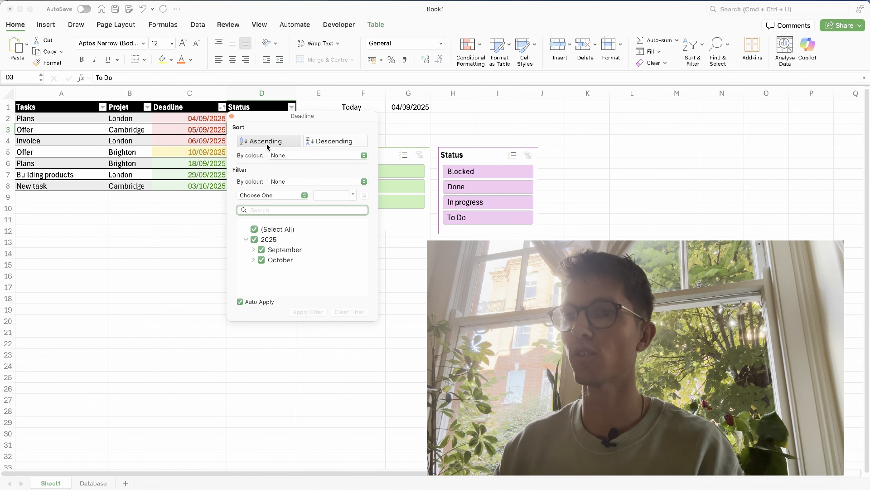
{"action": "left_click", "coordinate": [170, 142]}
{"action": "left_click", "coordinate": [194, 165]}
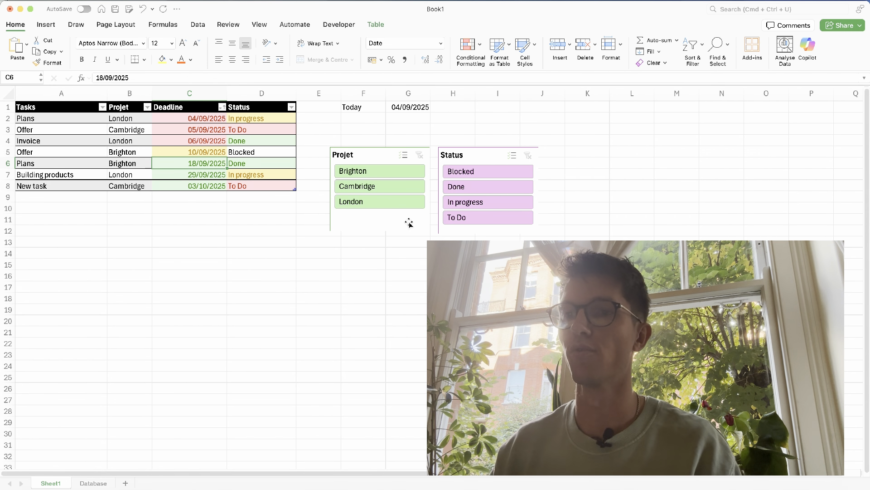
- Try the Status slicer by filtering the tasks to In progress, Blocked and To Do in turn, clearing the filter each time
{"action": "left_click", "coordinate": [488, 201]}
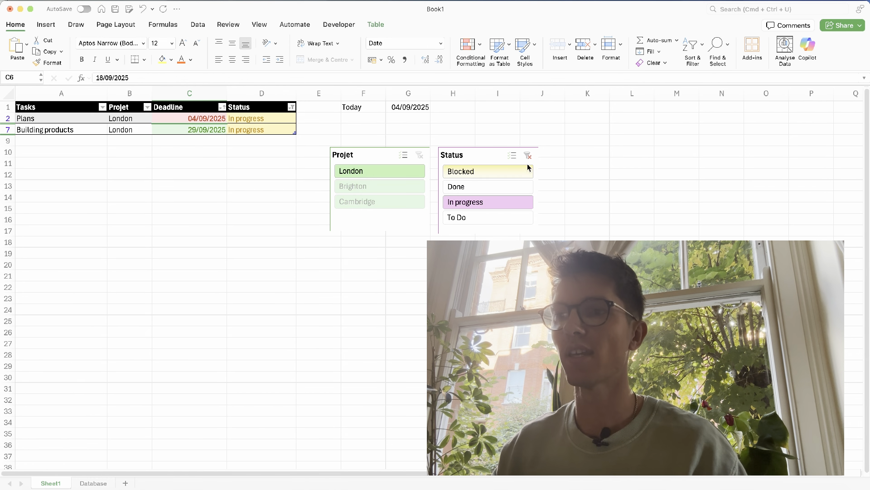
{"action": "left_click", "coordinate": [528, 155]}
{"action": "left_click", "coordinate": [498, 172]}
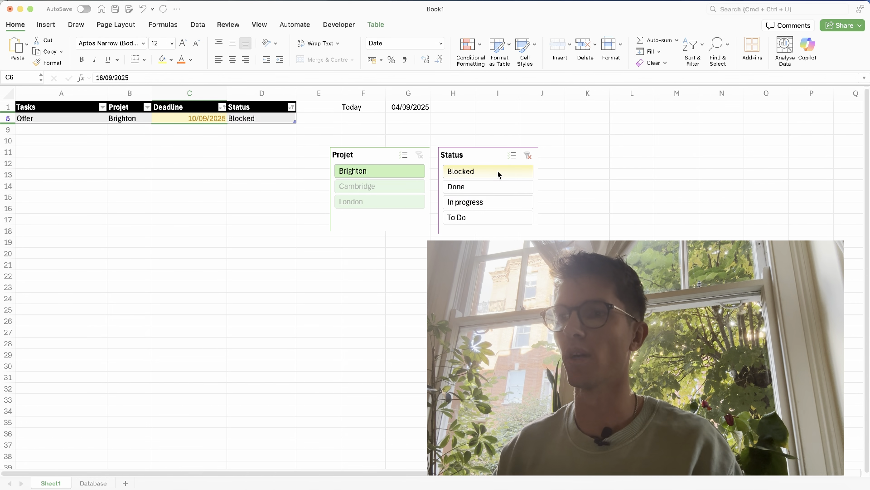
{"action": "left_click", "coordinate": [527, 156]}
{"action": "left_click", "coordinate": [481, 217]}
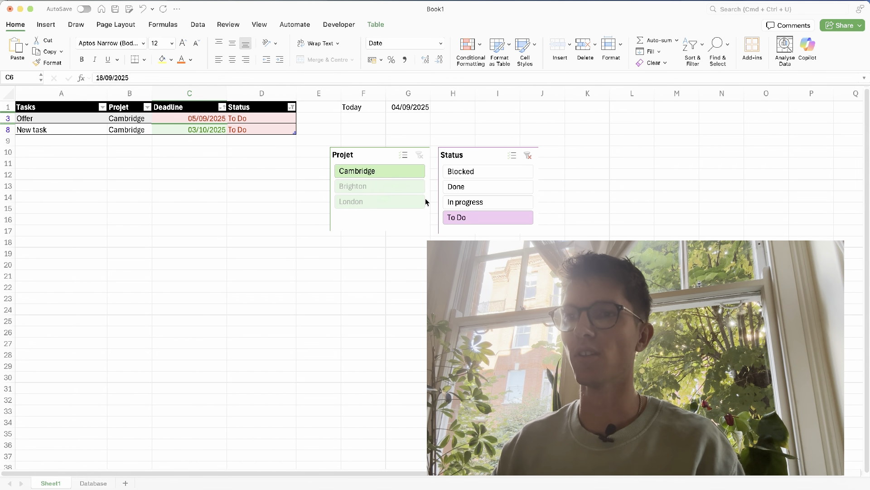
{"action": "left_click", "coordinate": [527, 155]}
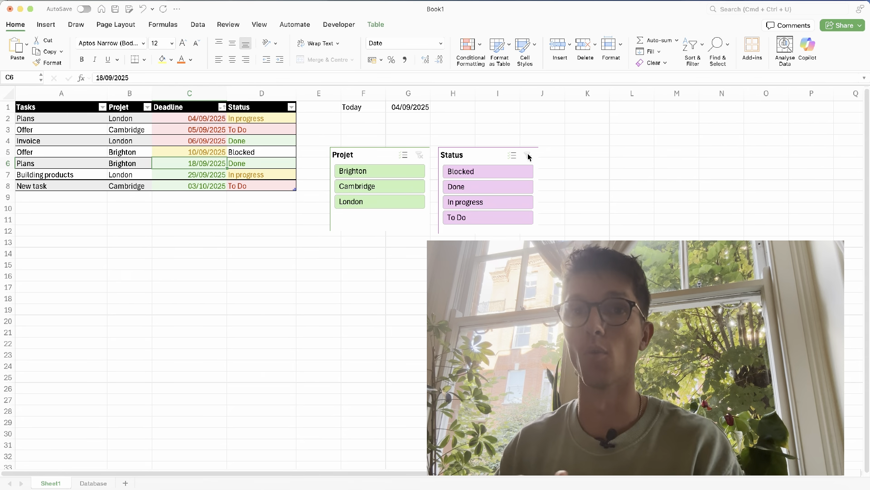
- Filter the tasks to London and In progress with both slicers, clear both filters and select today's date in G1
{"action": "left_click", "coordinate": [390, 203]}
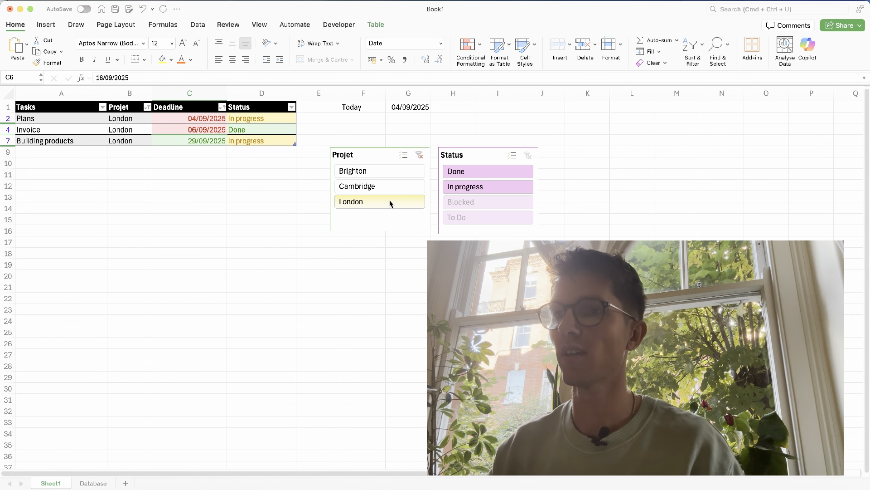
{"action": "left_click", "coordinate": [466, 189]}
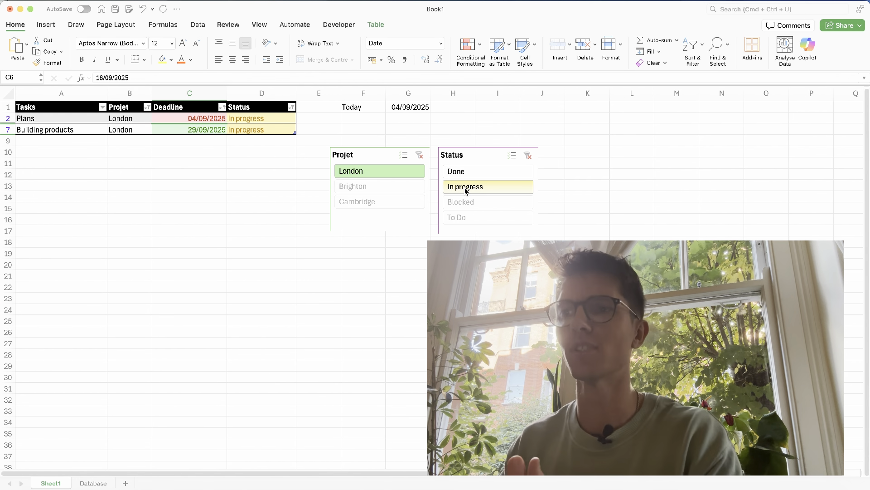
{"action": "left_click", "coordinate": [530, 155]}
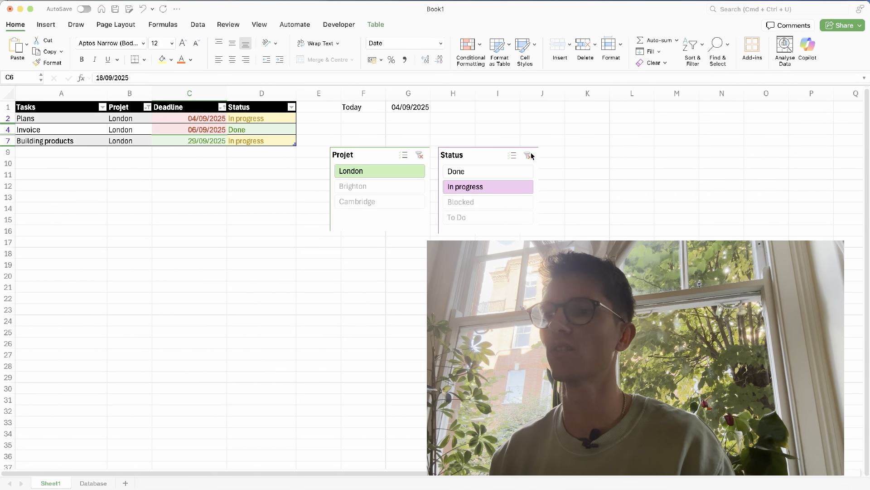
{"action": "left_click", "coordinate": [420, 155]}
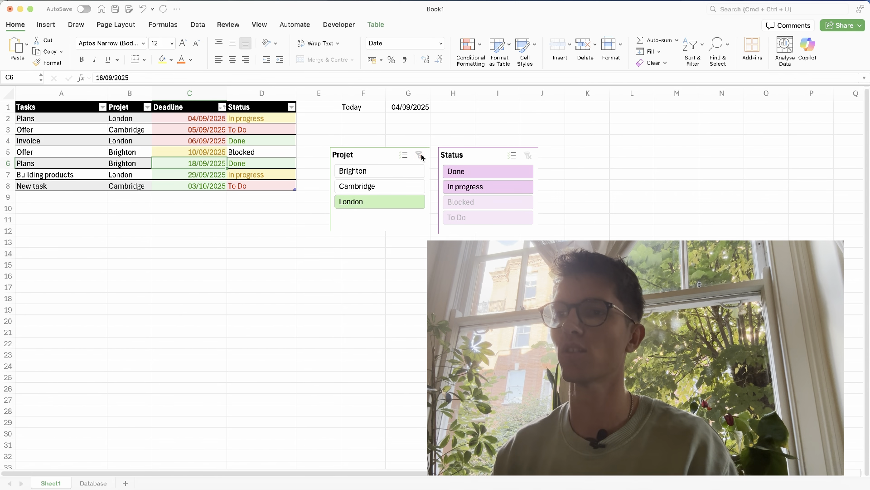
{"action": "left_click", "coordinate": [408, 107]}
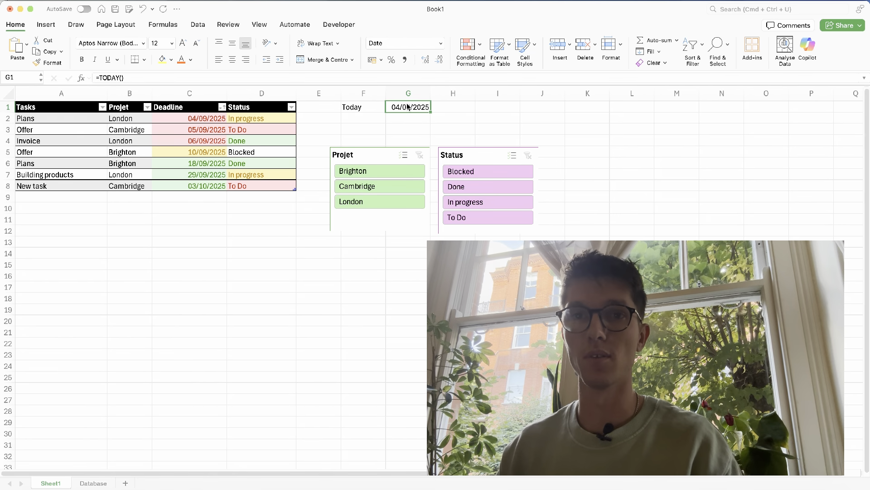